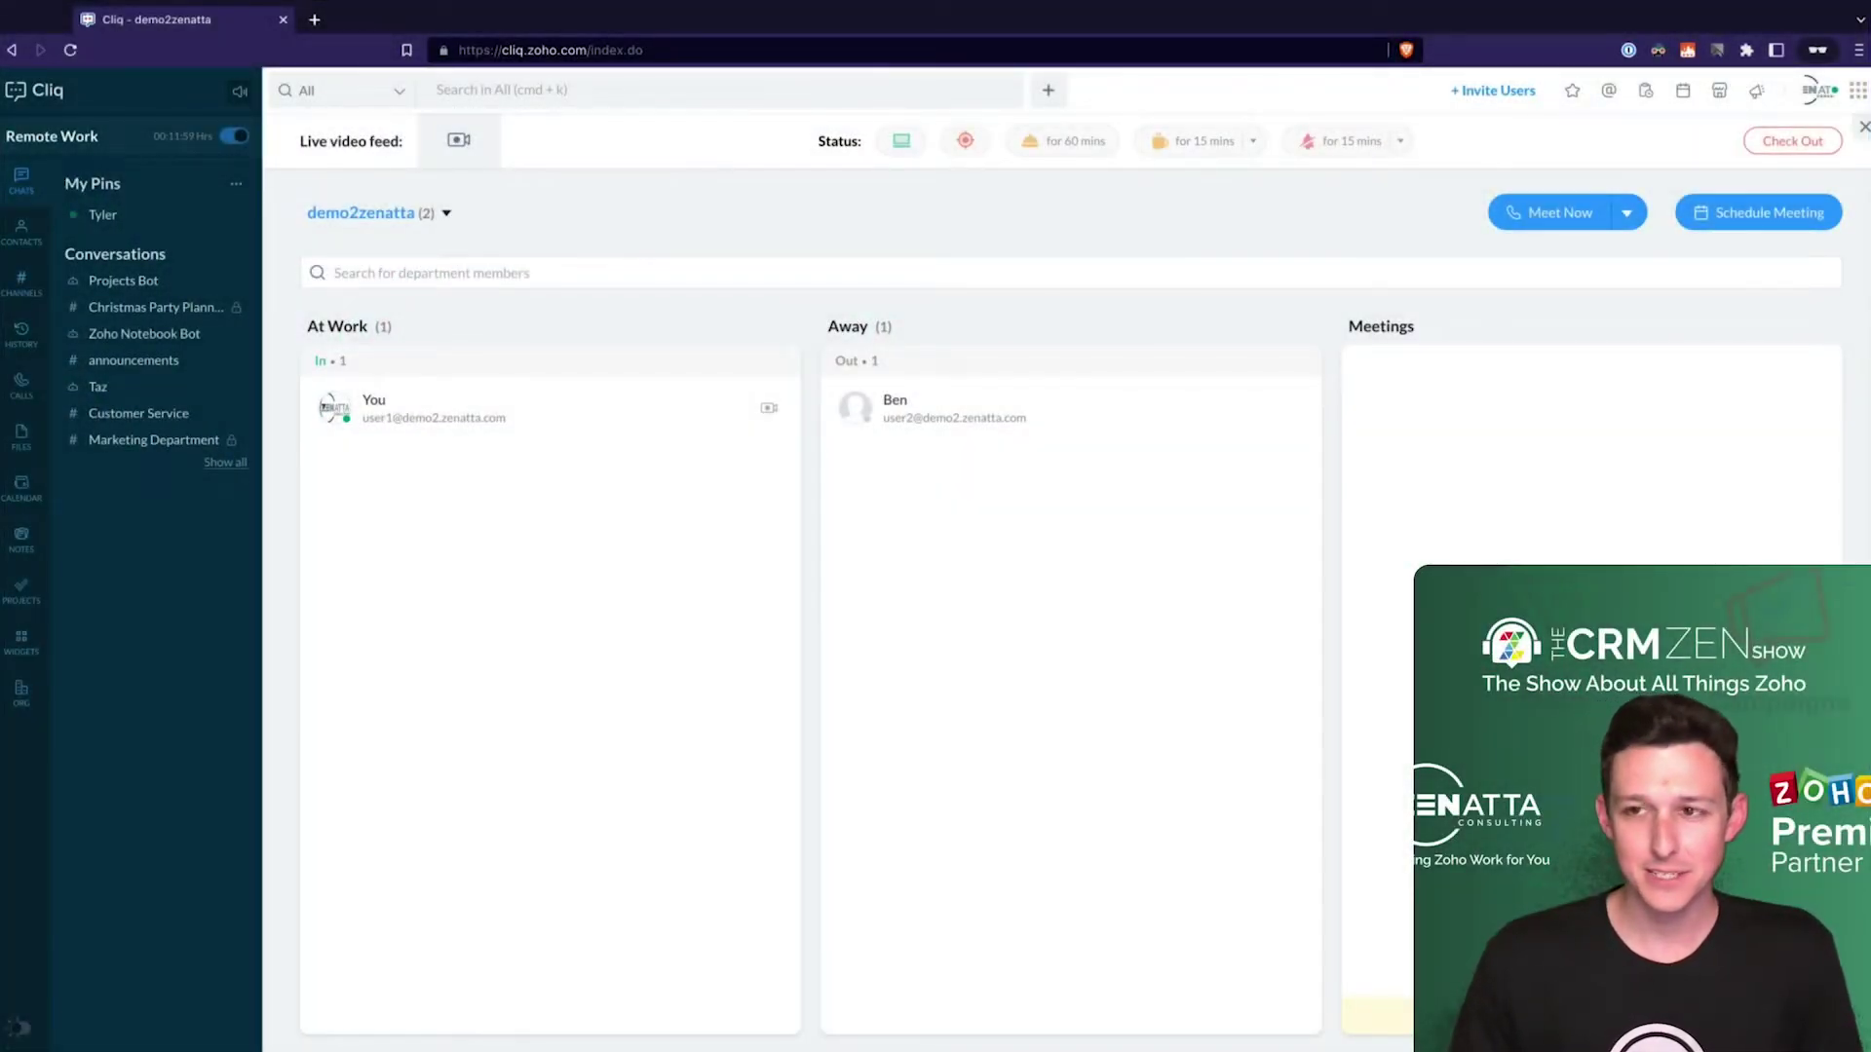
Try the Night appearance in the personal display settings and switch back to Day
left_click(1810, 89)
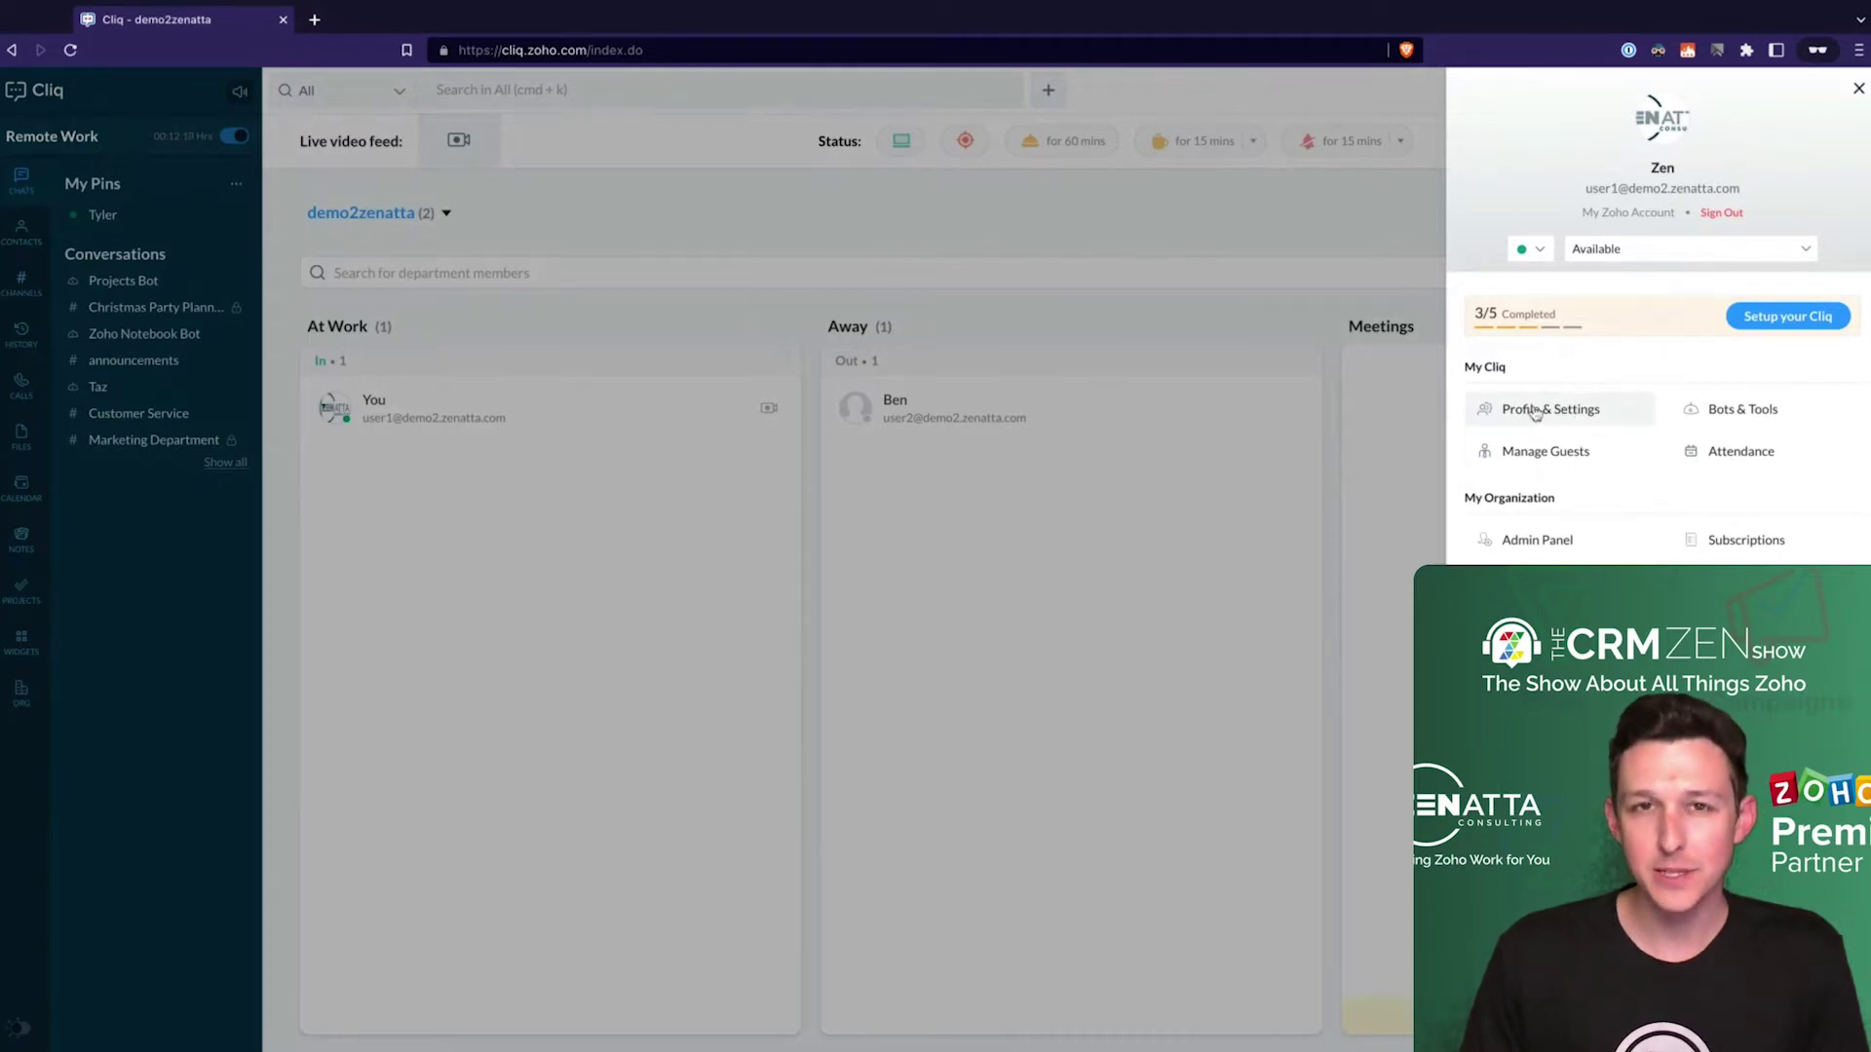
left_click(1535, 413)
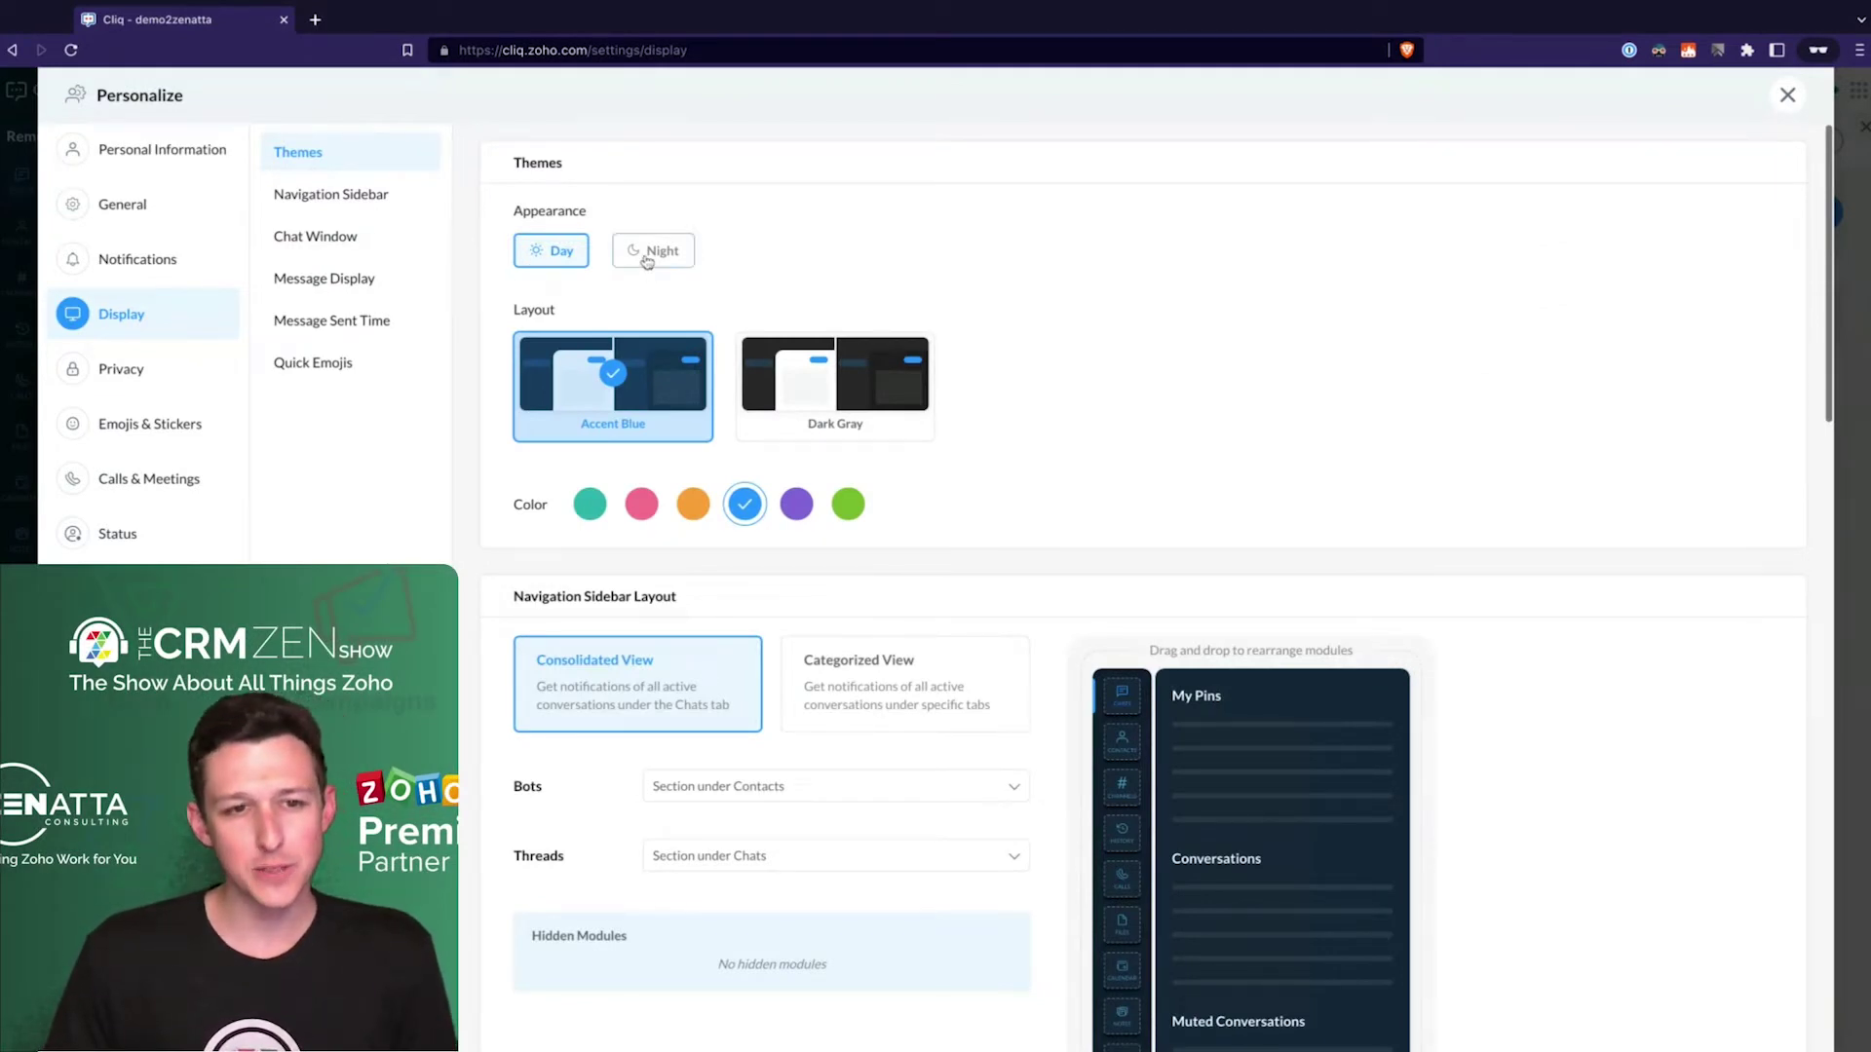
left_click(646, 259)
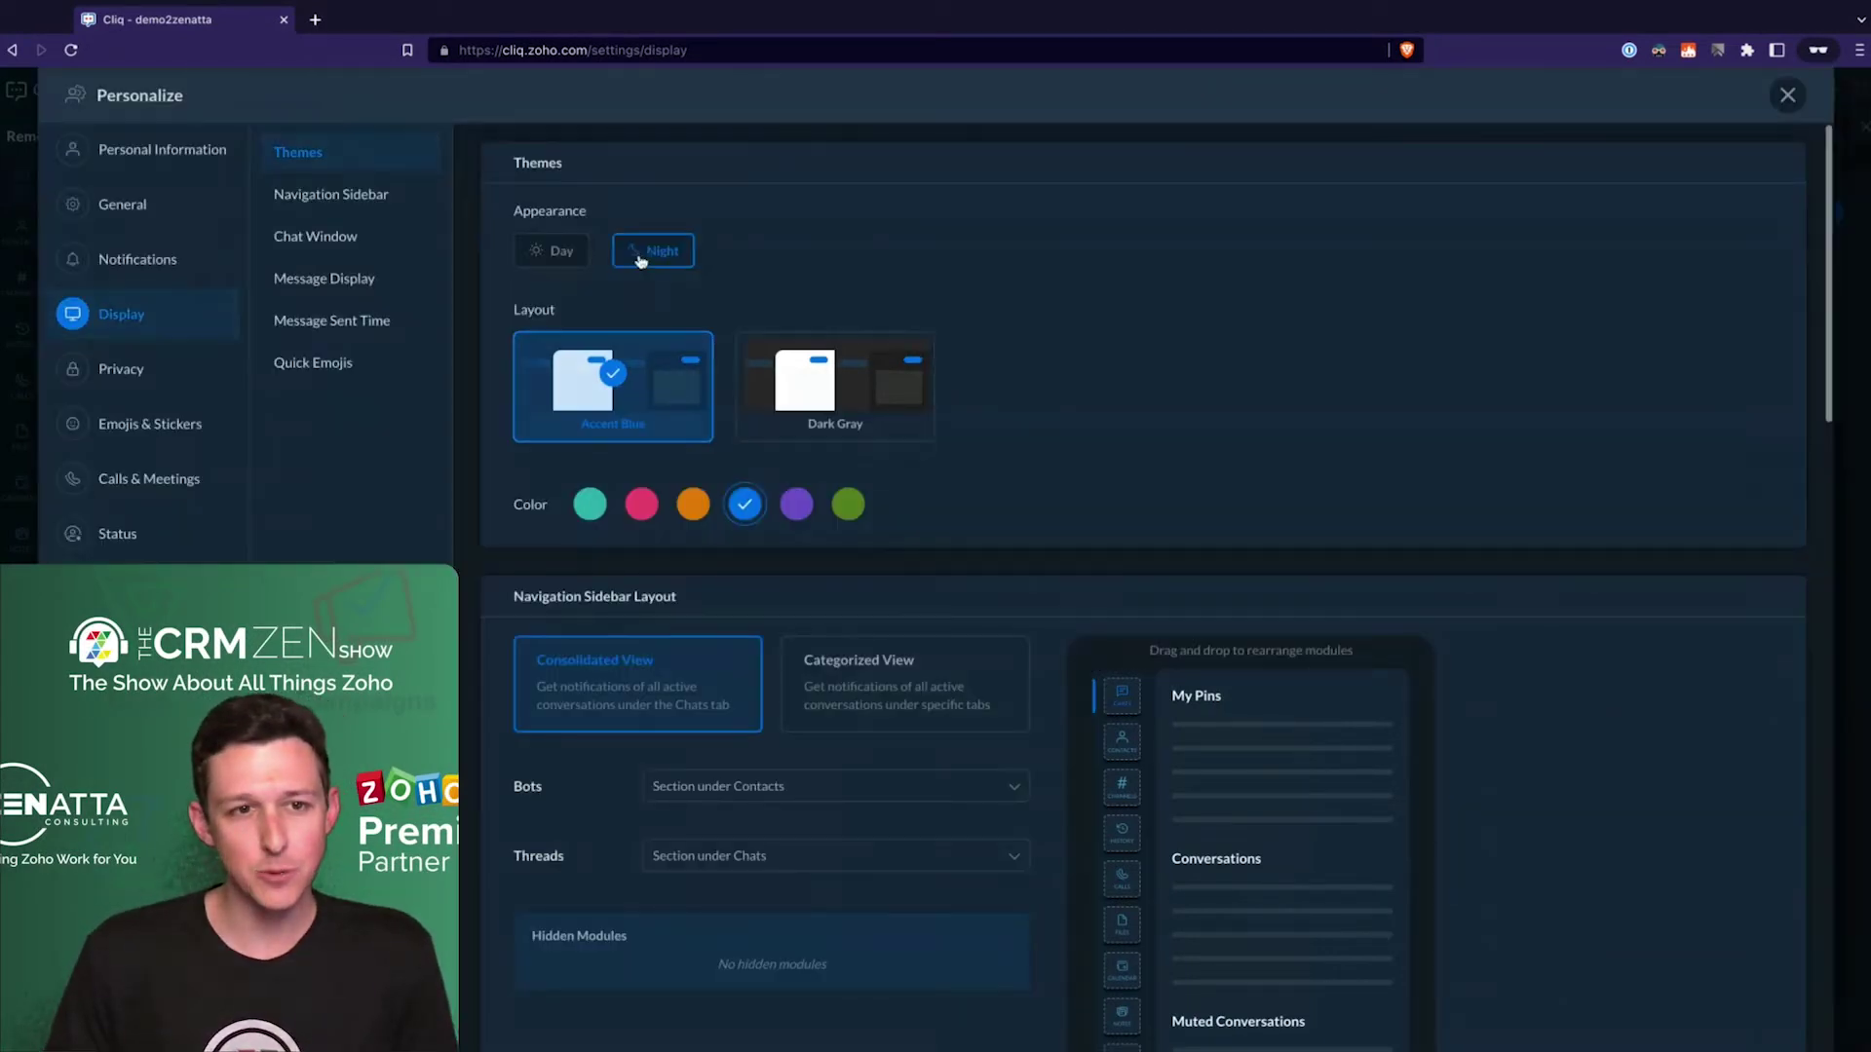
left_click(553, 252)
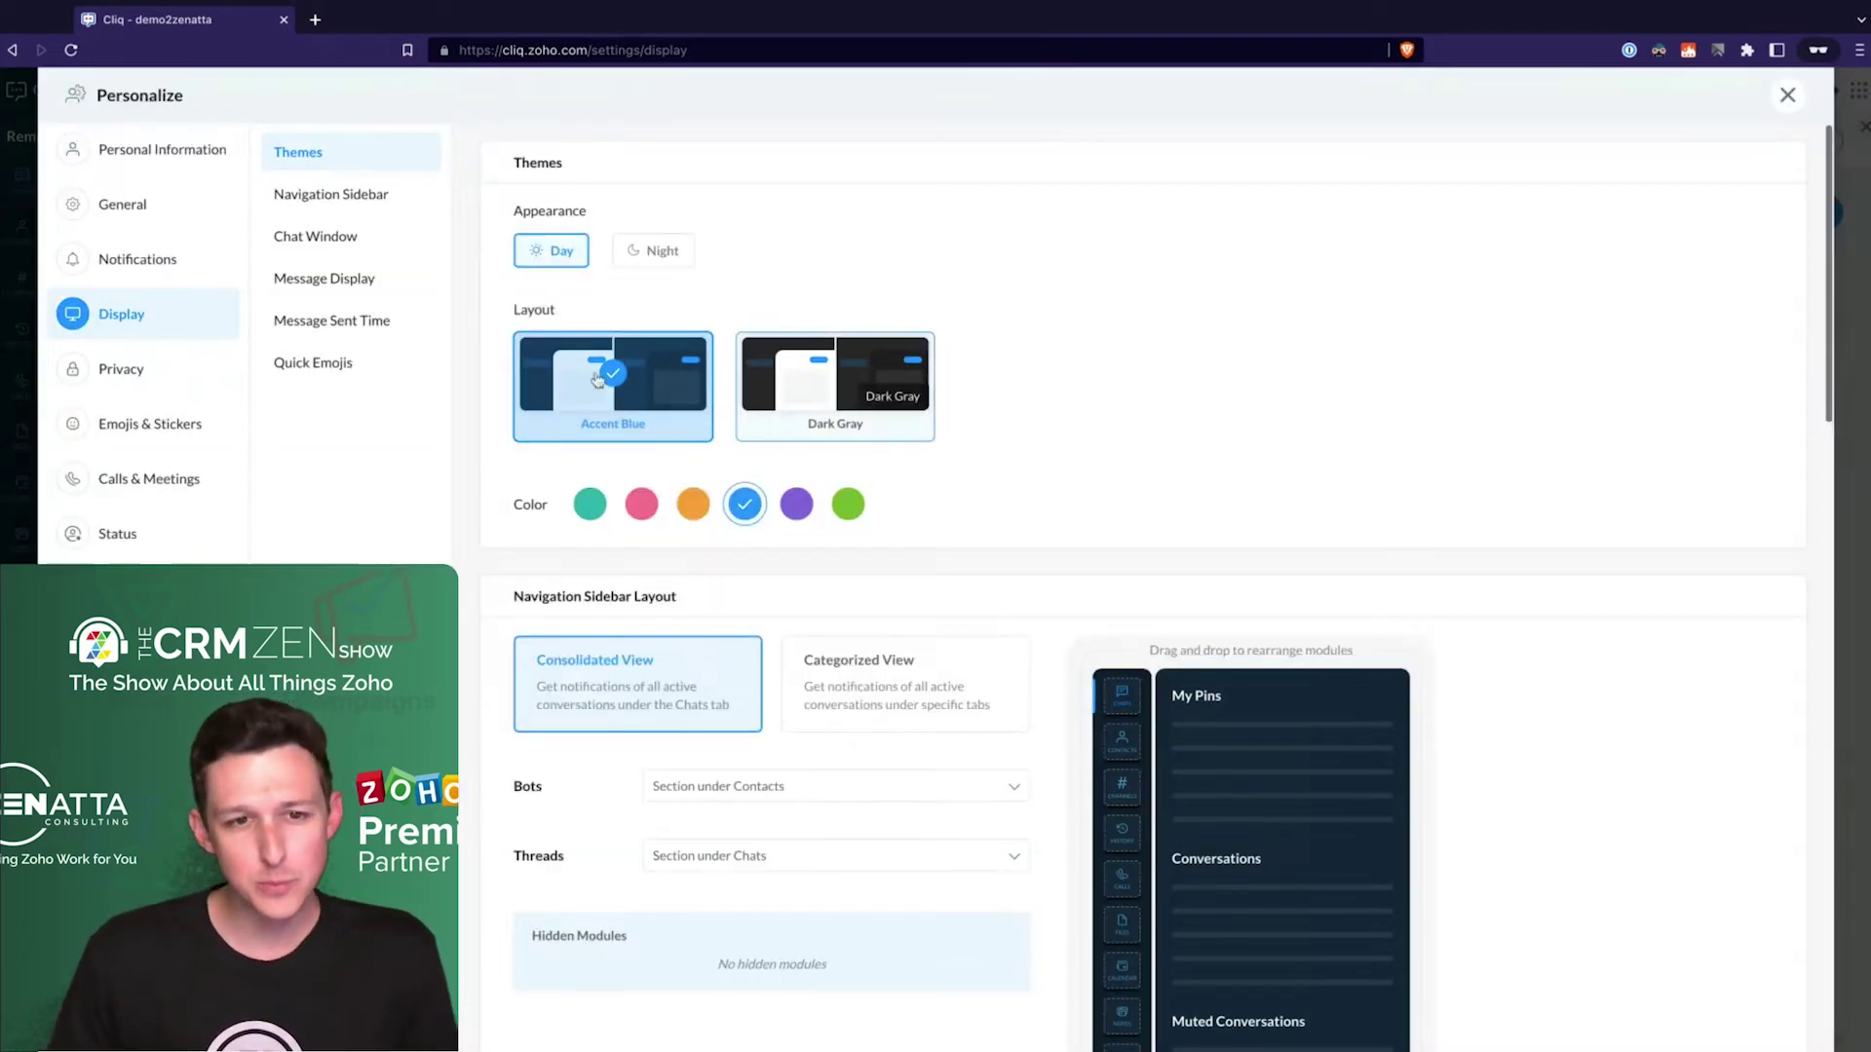
Try the Categorized View for the navigation sidebar layout and switch back to Consolidated View
scroll(643, 457, "down", 1)
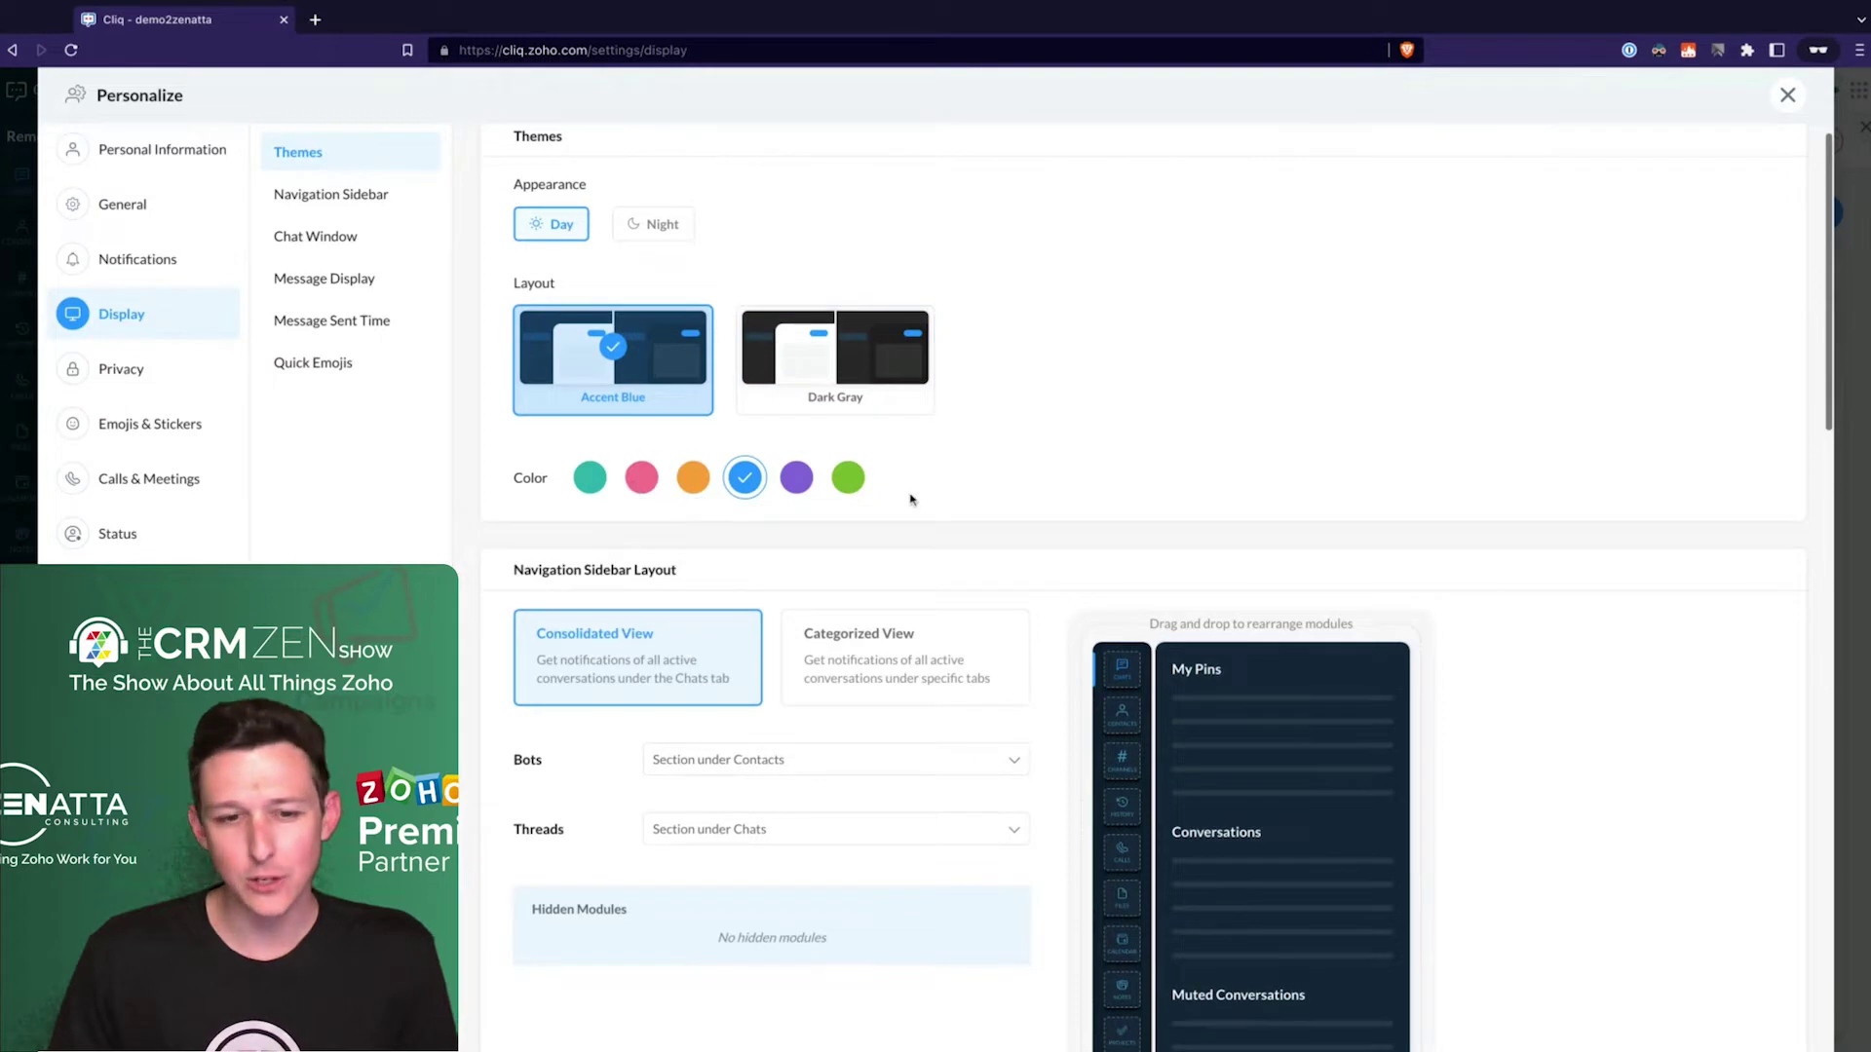
scroll(910, 497, "down", 3)
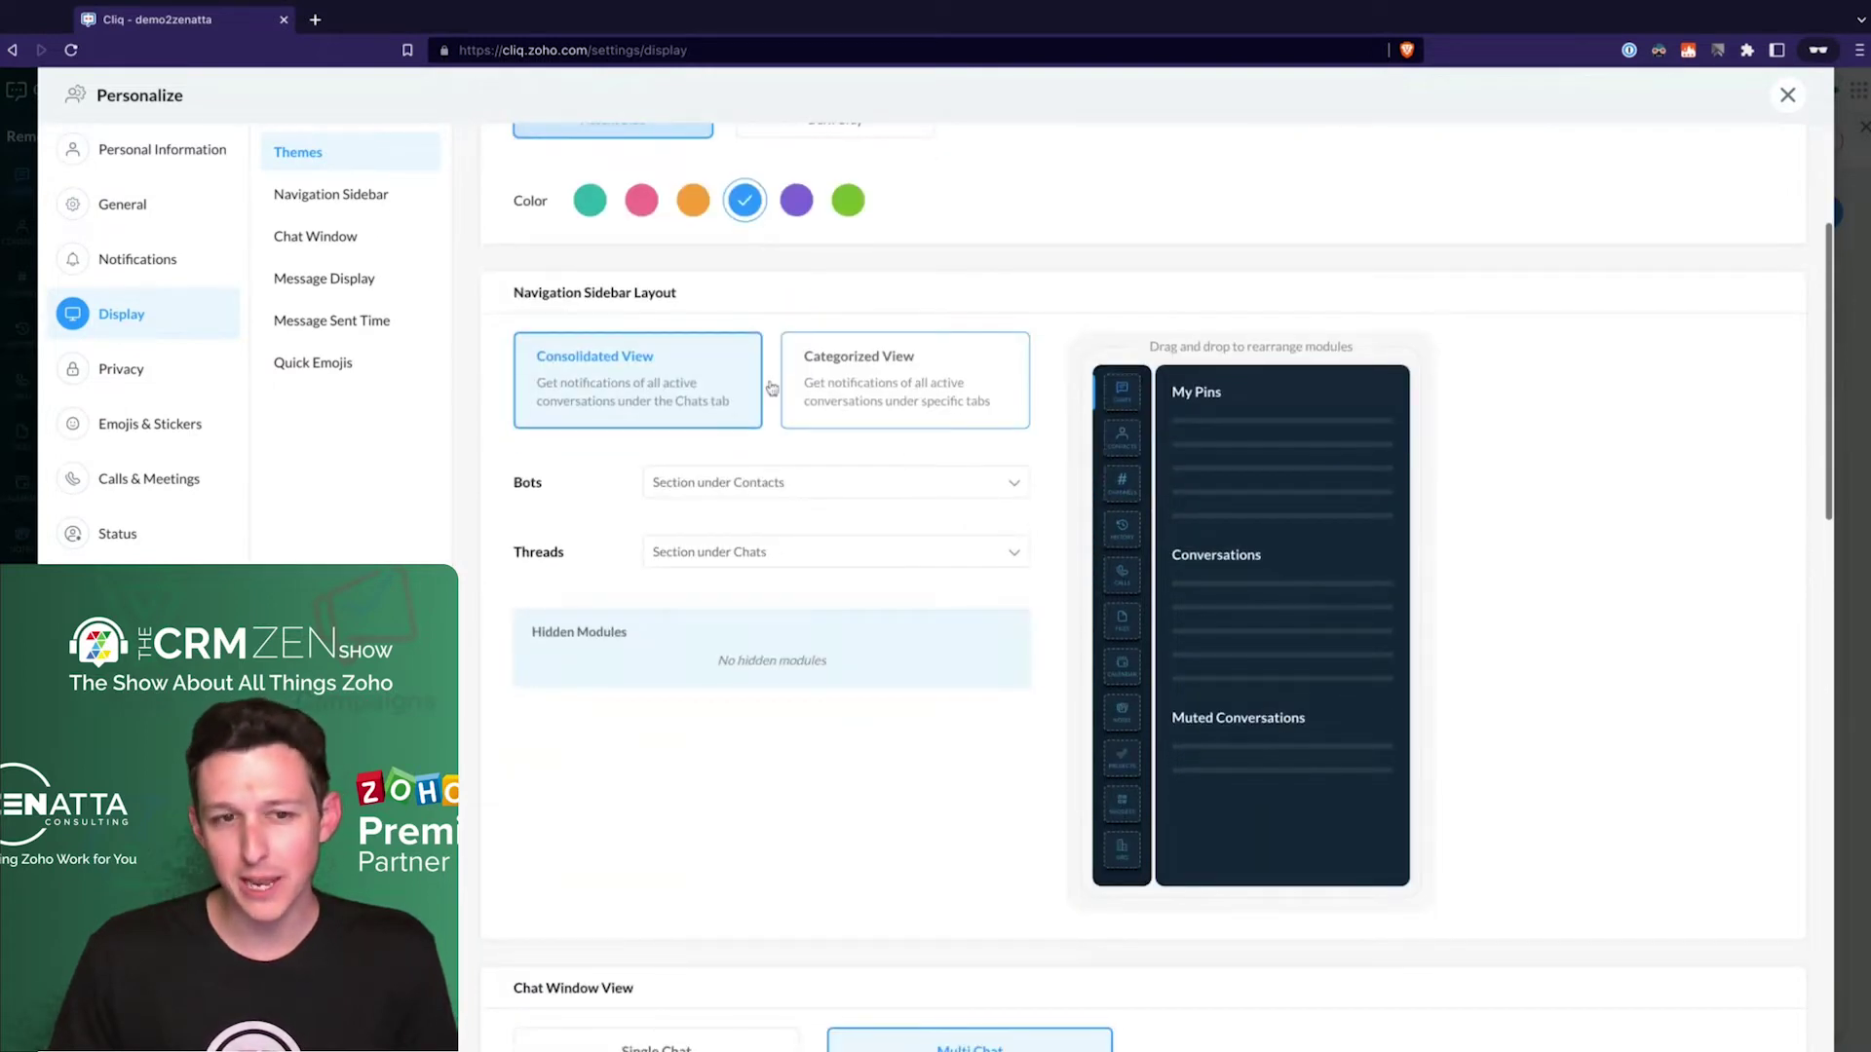
left_click(957, 409)
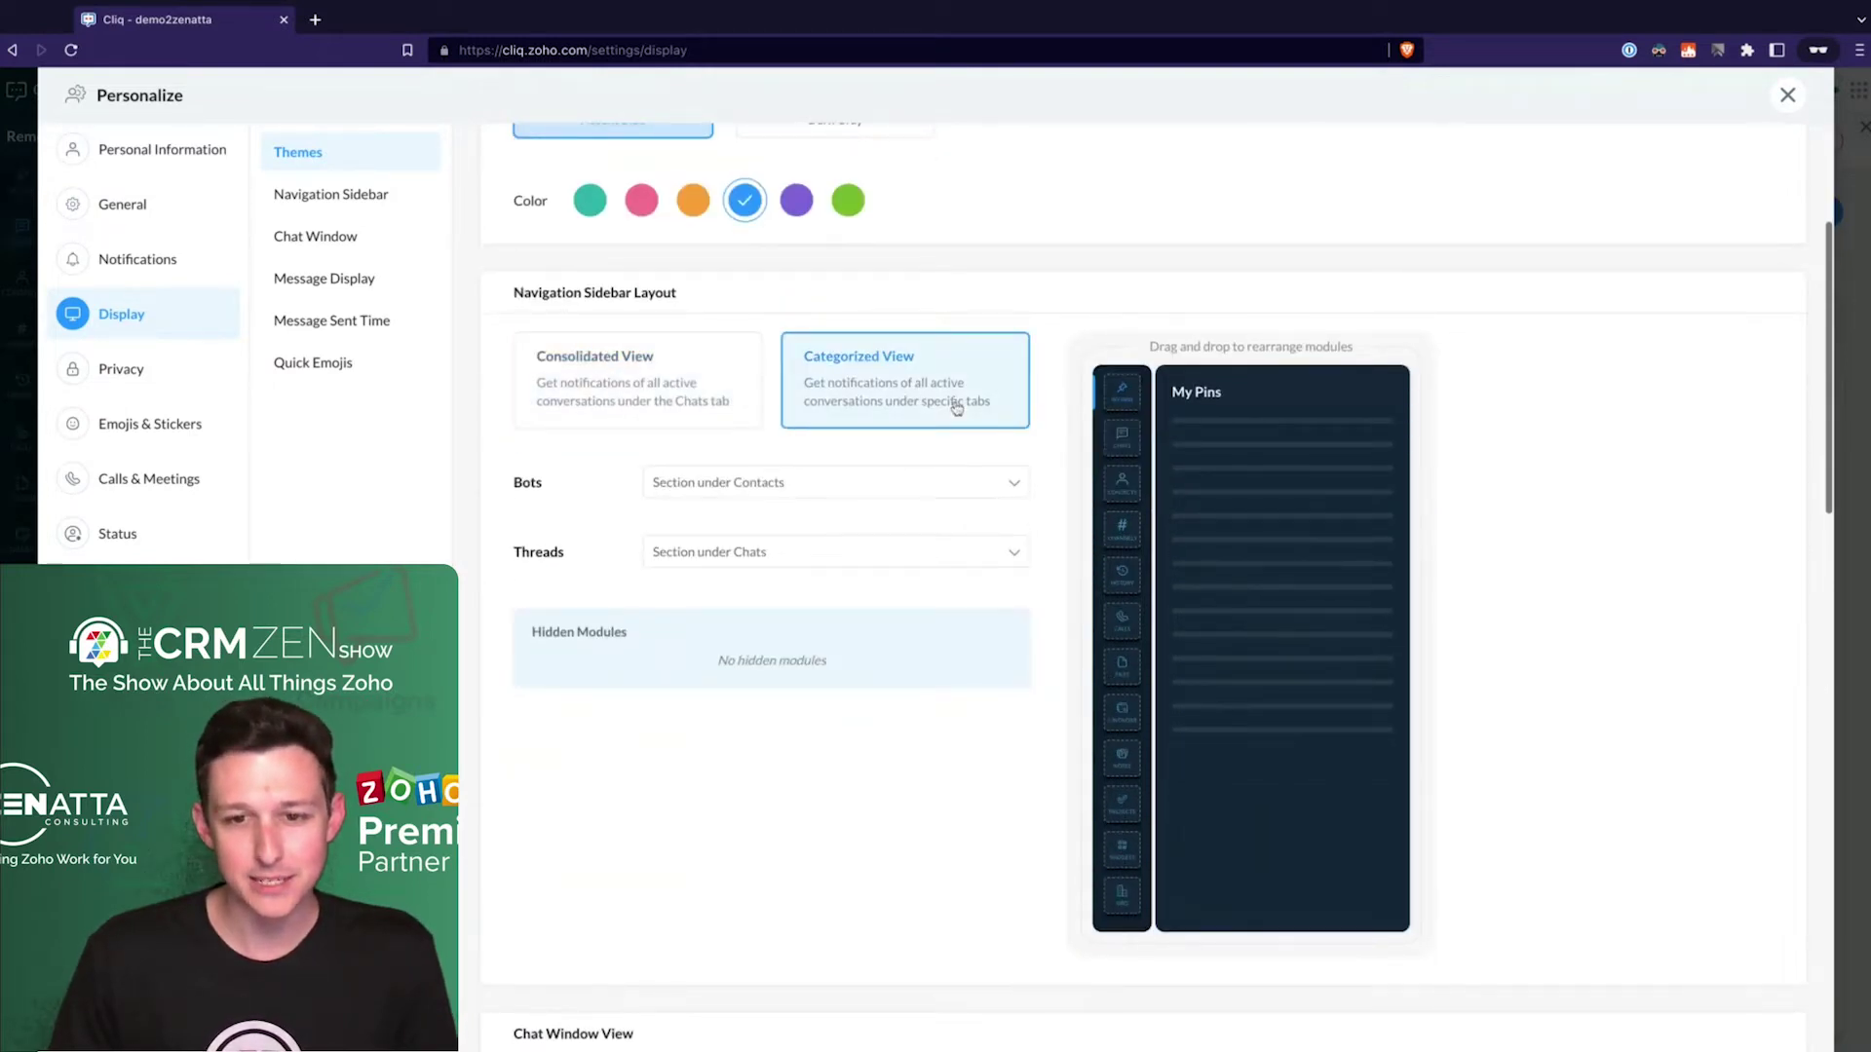
left_click(614, 386)
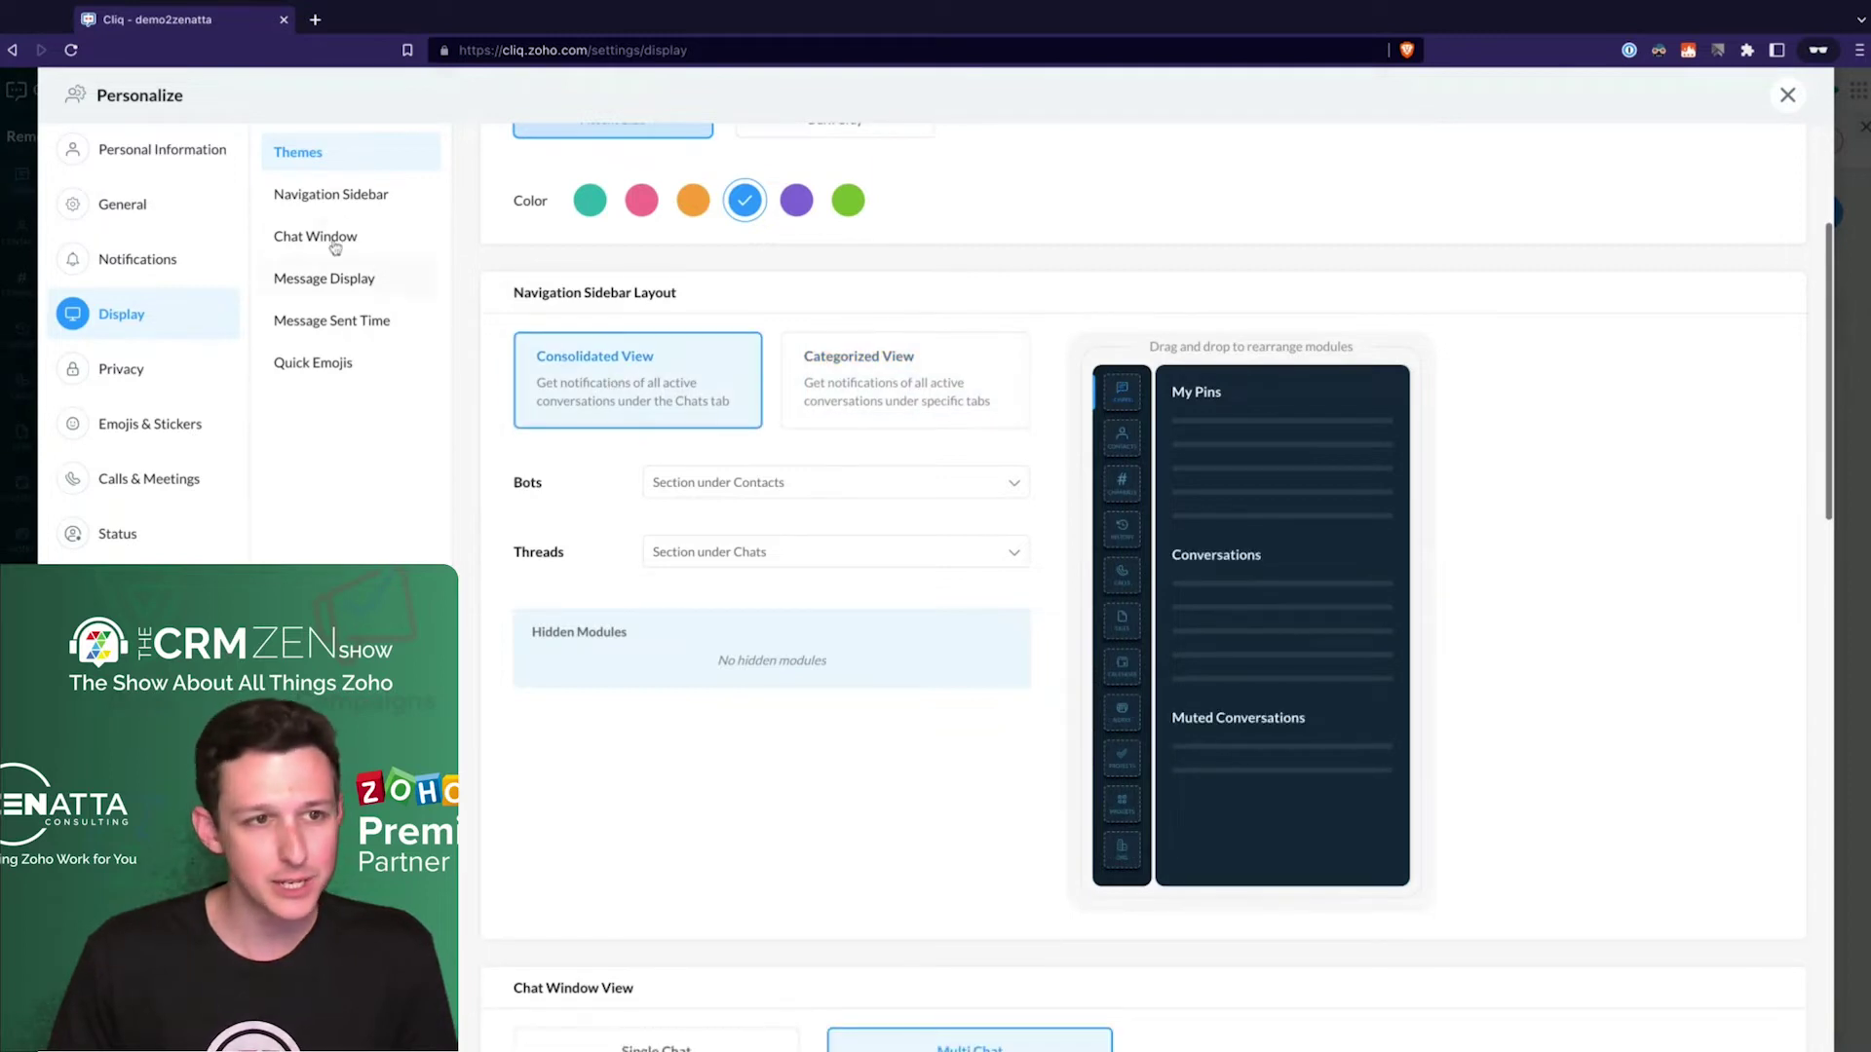
Examine the chat window view, message display view and message sent time options in the display settings
scroll(804, 541, "down", 4)
scroll(805, 539, "down", 2)
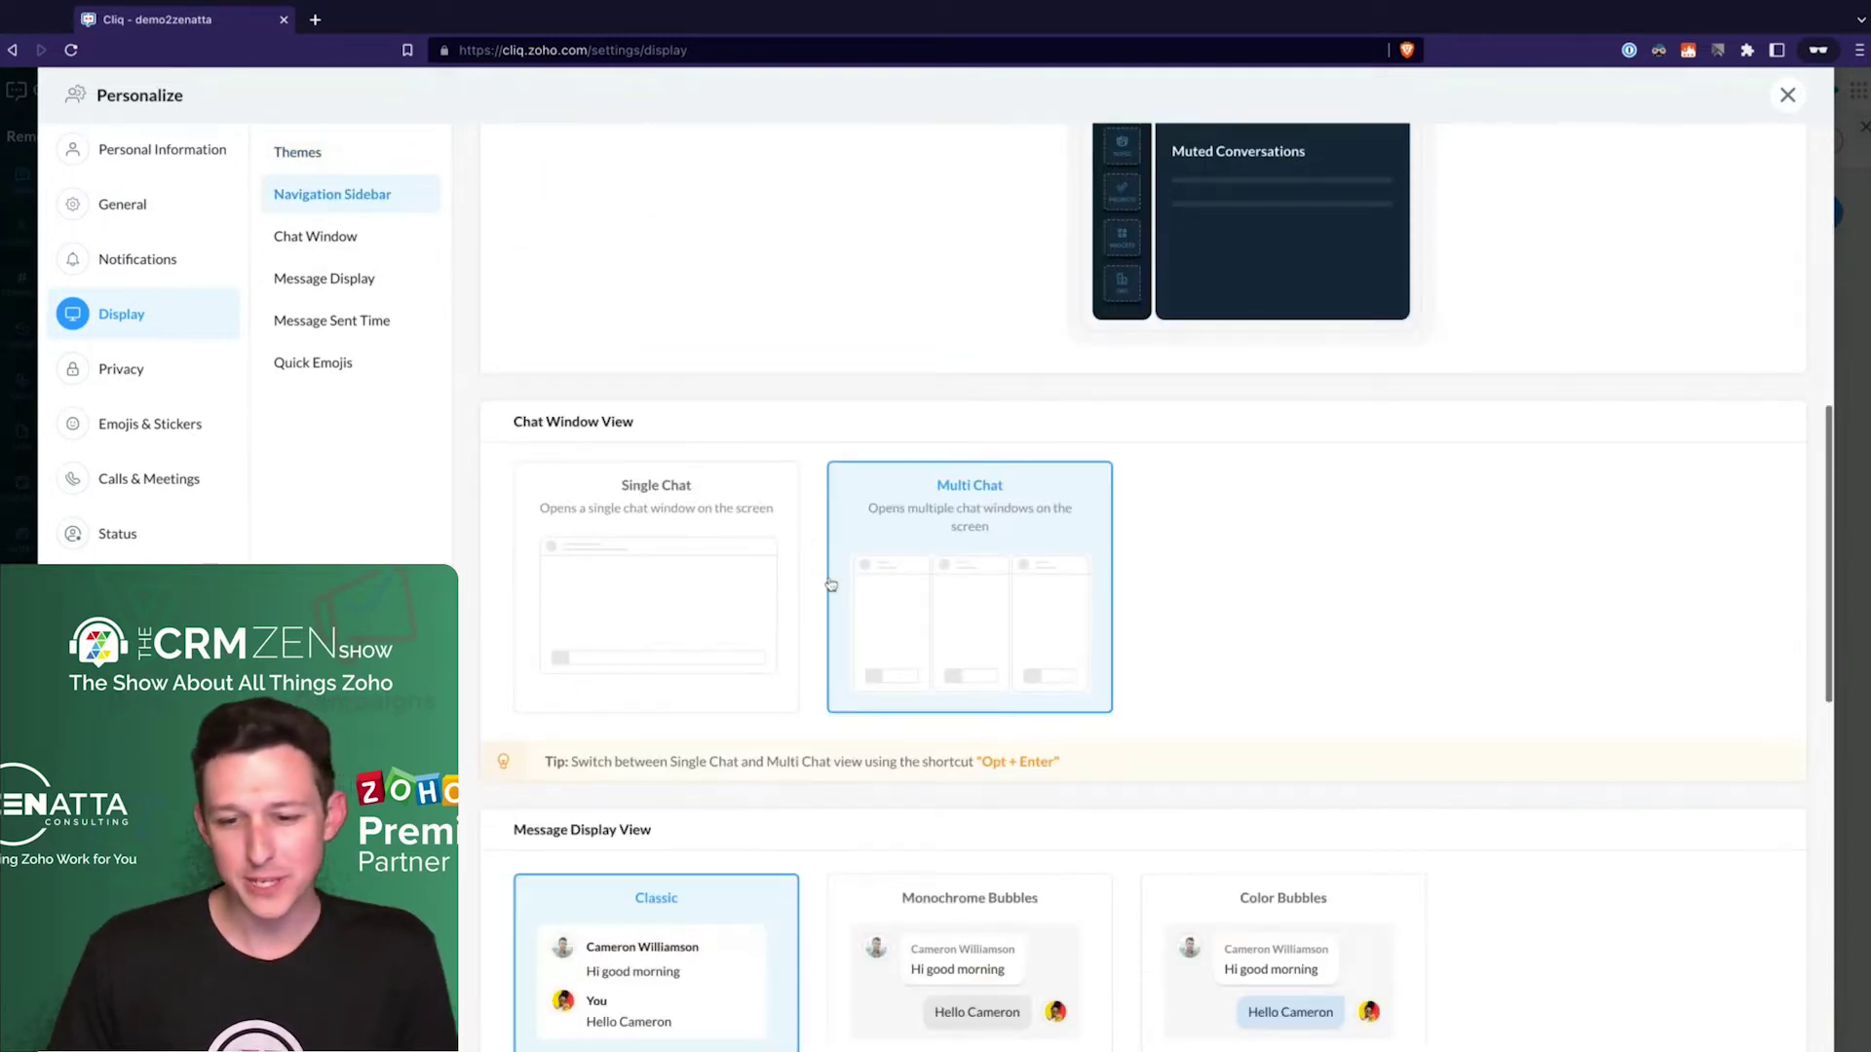
scroll(827, 584, "down", 5)
scroll(830, 583, "up", 1)
scroll(830, 584, "up", 1)
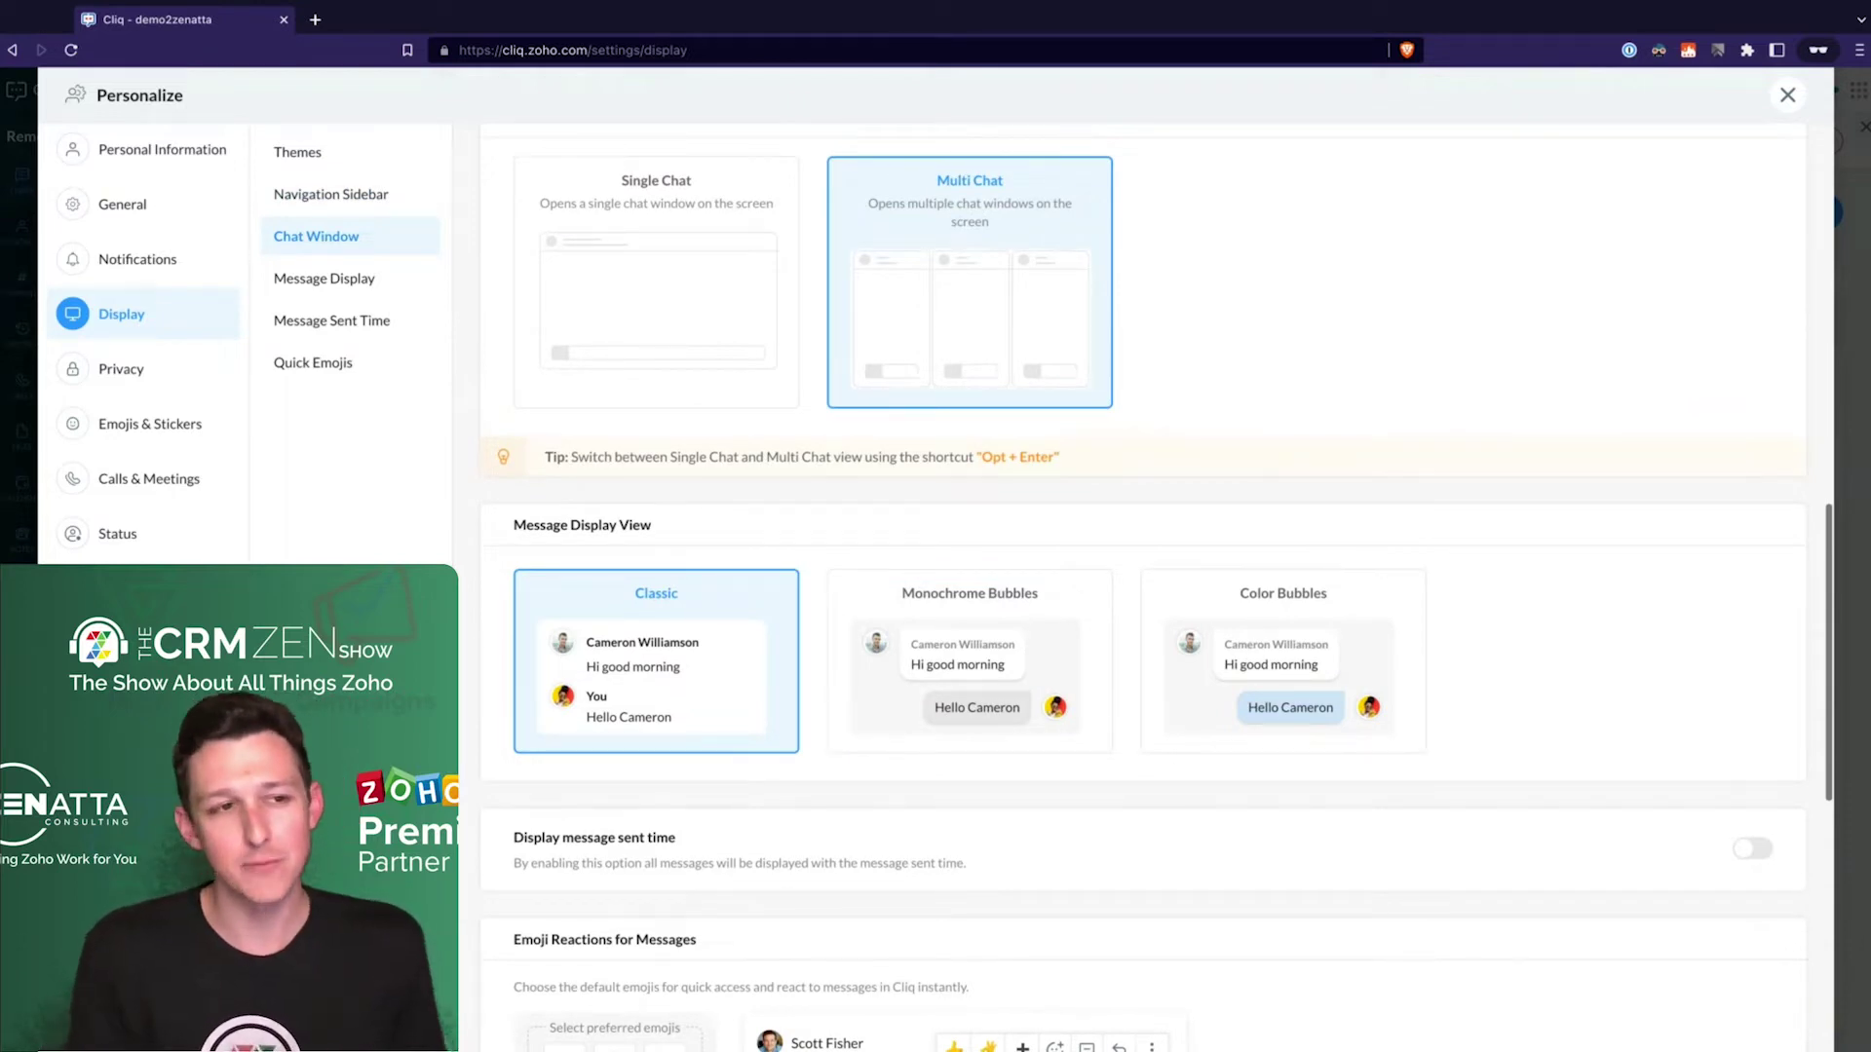
Review the Personal Information page and the General settings for Zoho apps and translation, and close the personal settings
left_click(154, 151)
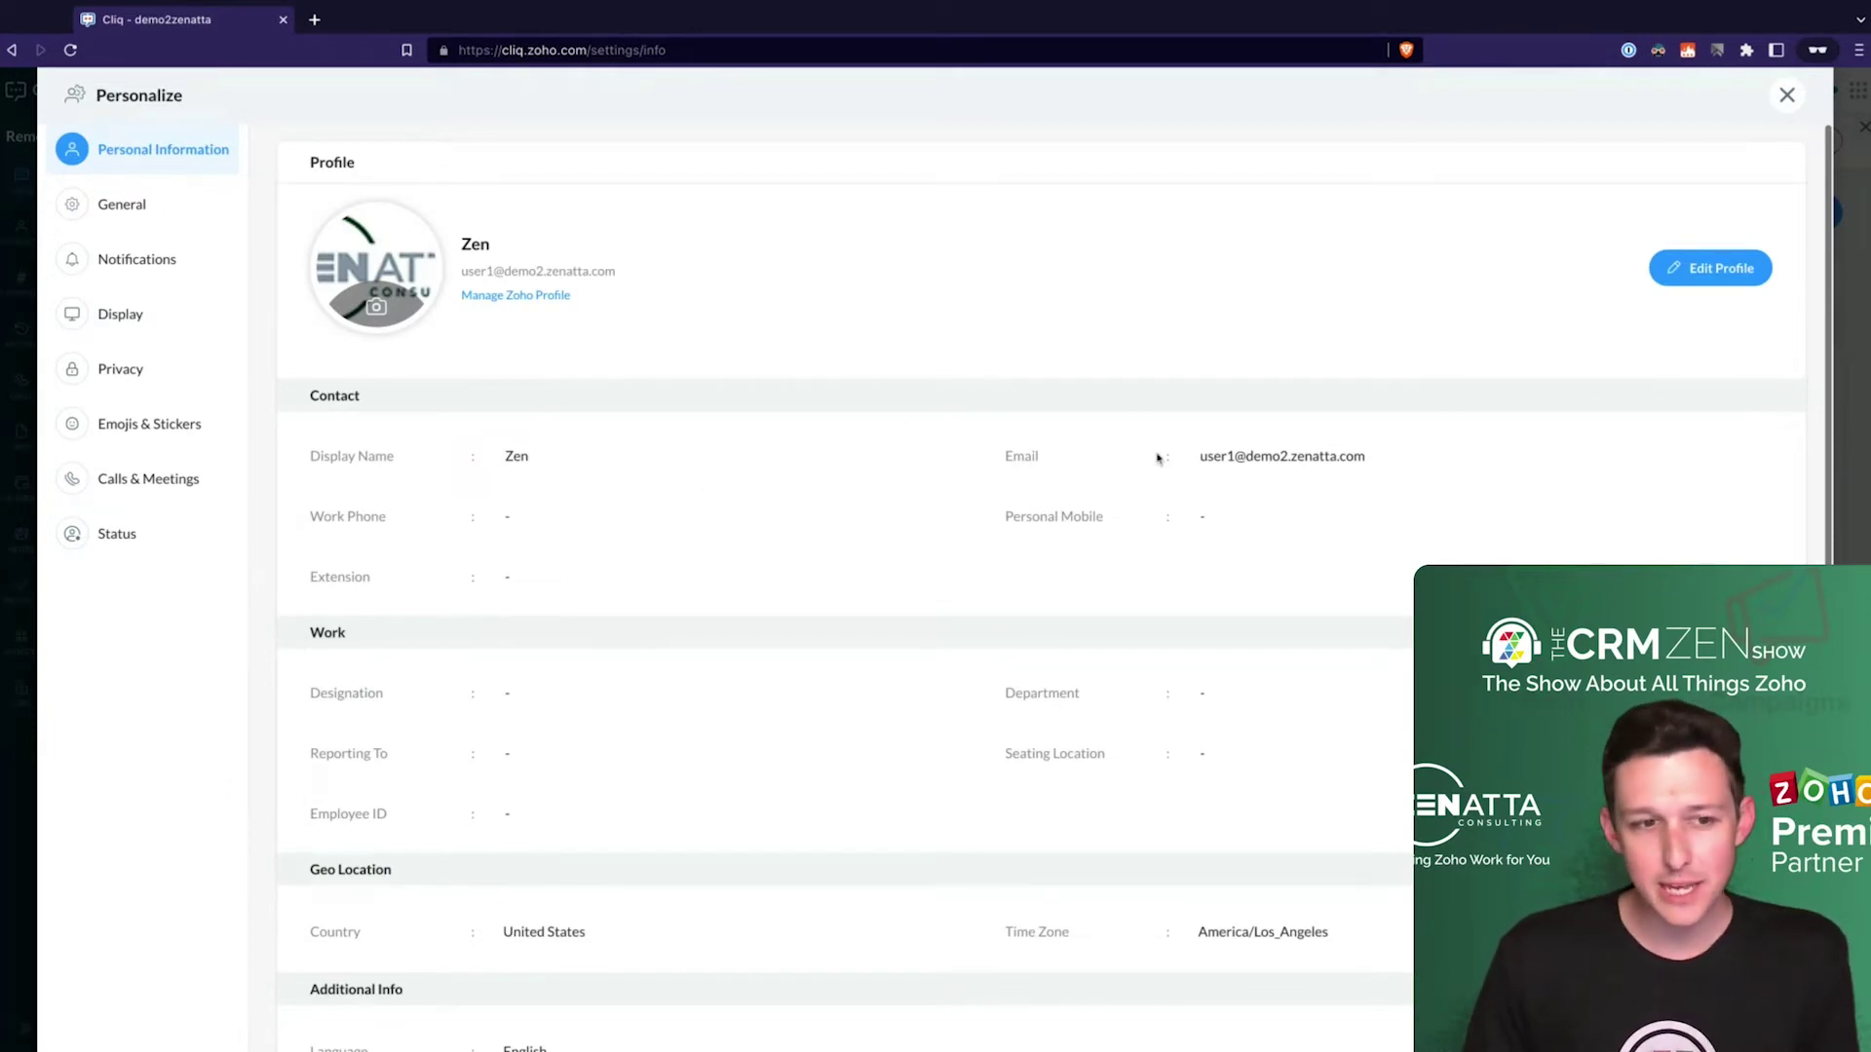
left_click(154, 210)
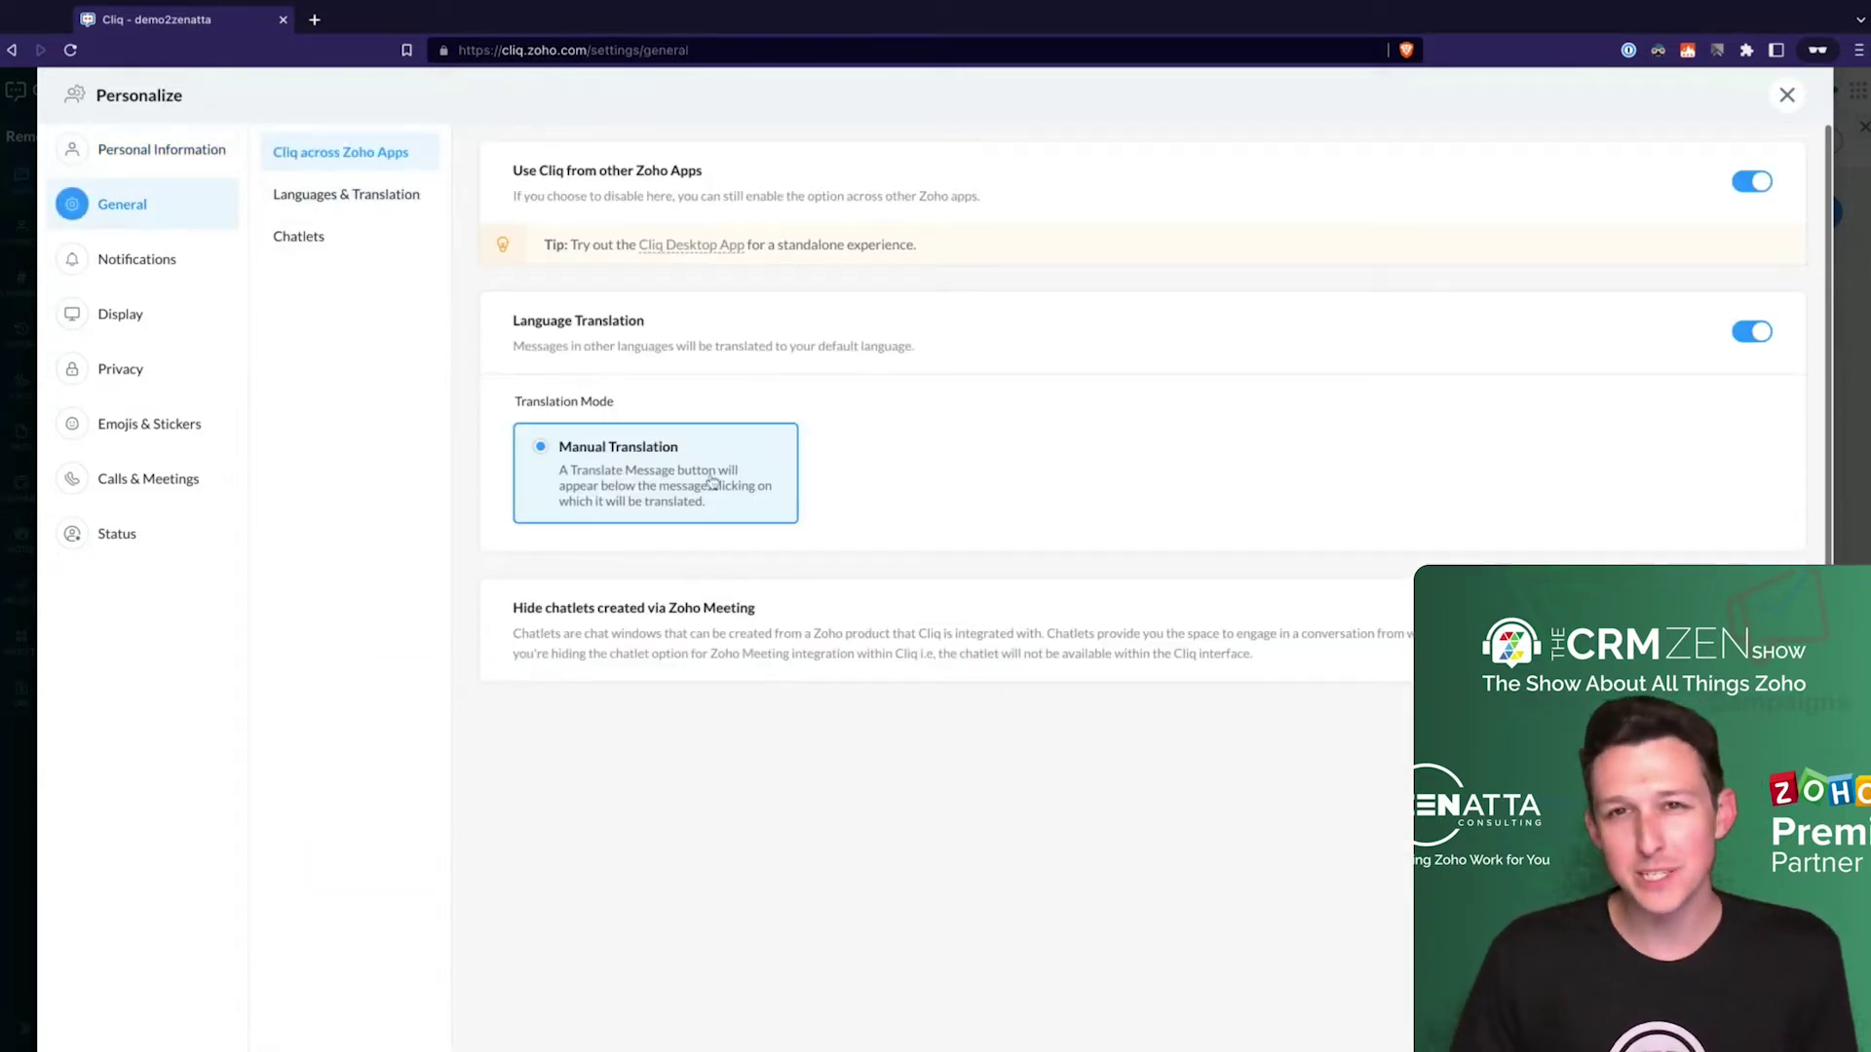
left_click(353, 159)
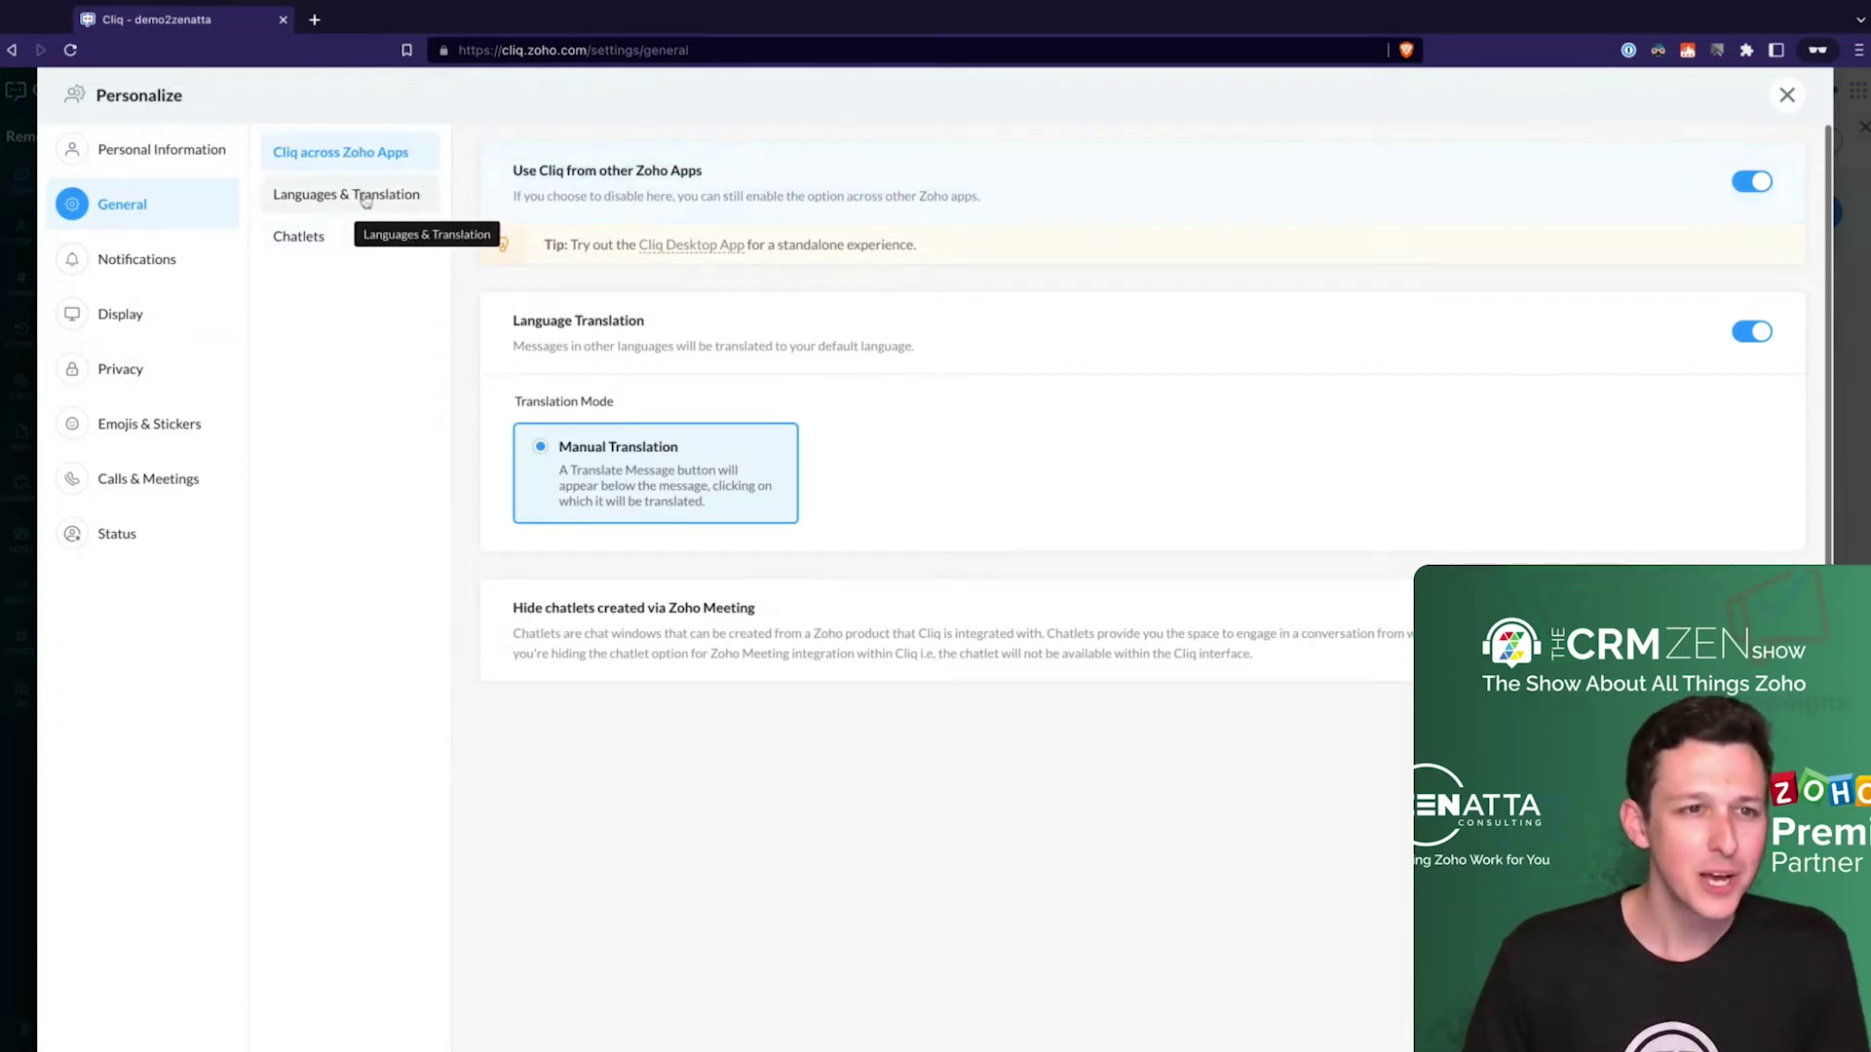
left_click(365, 198)
left_click(373, 154)
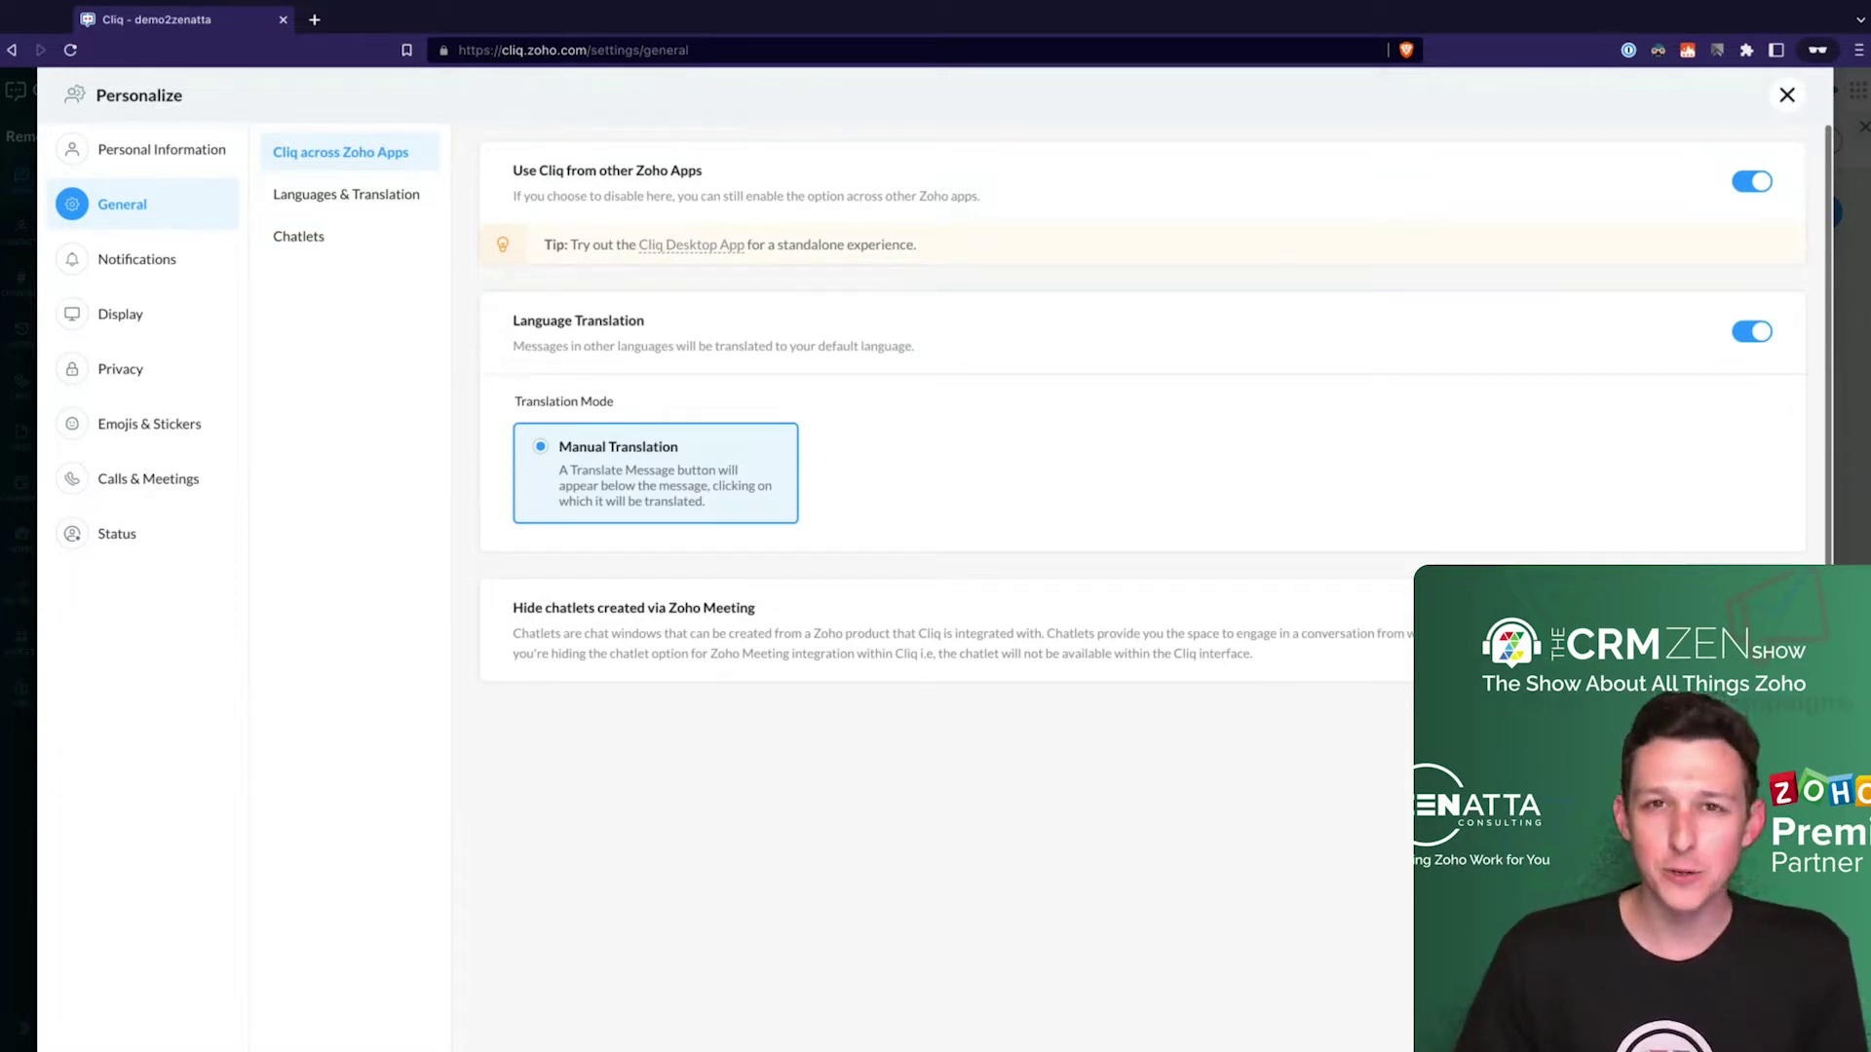
left_click(1787, 95)
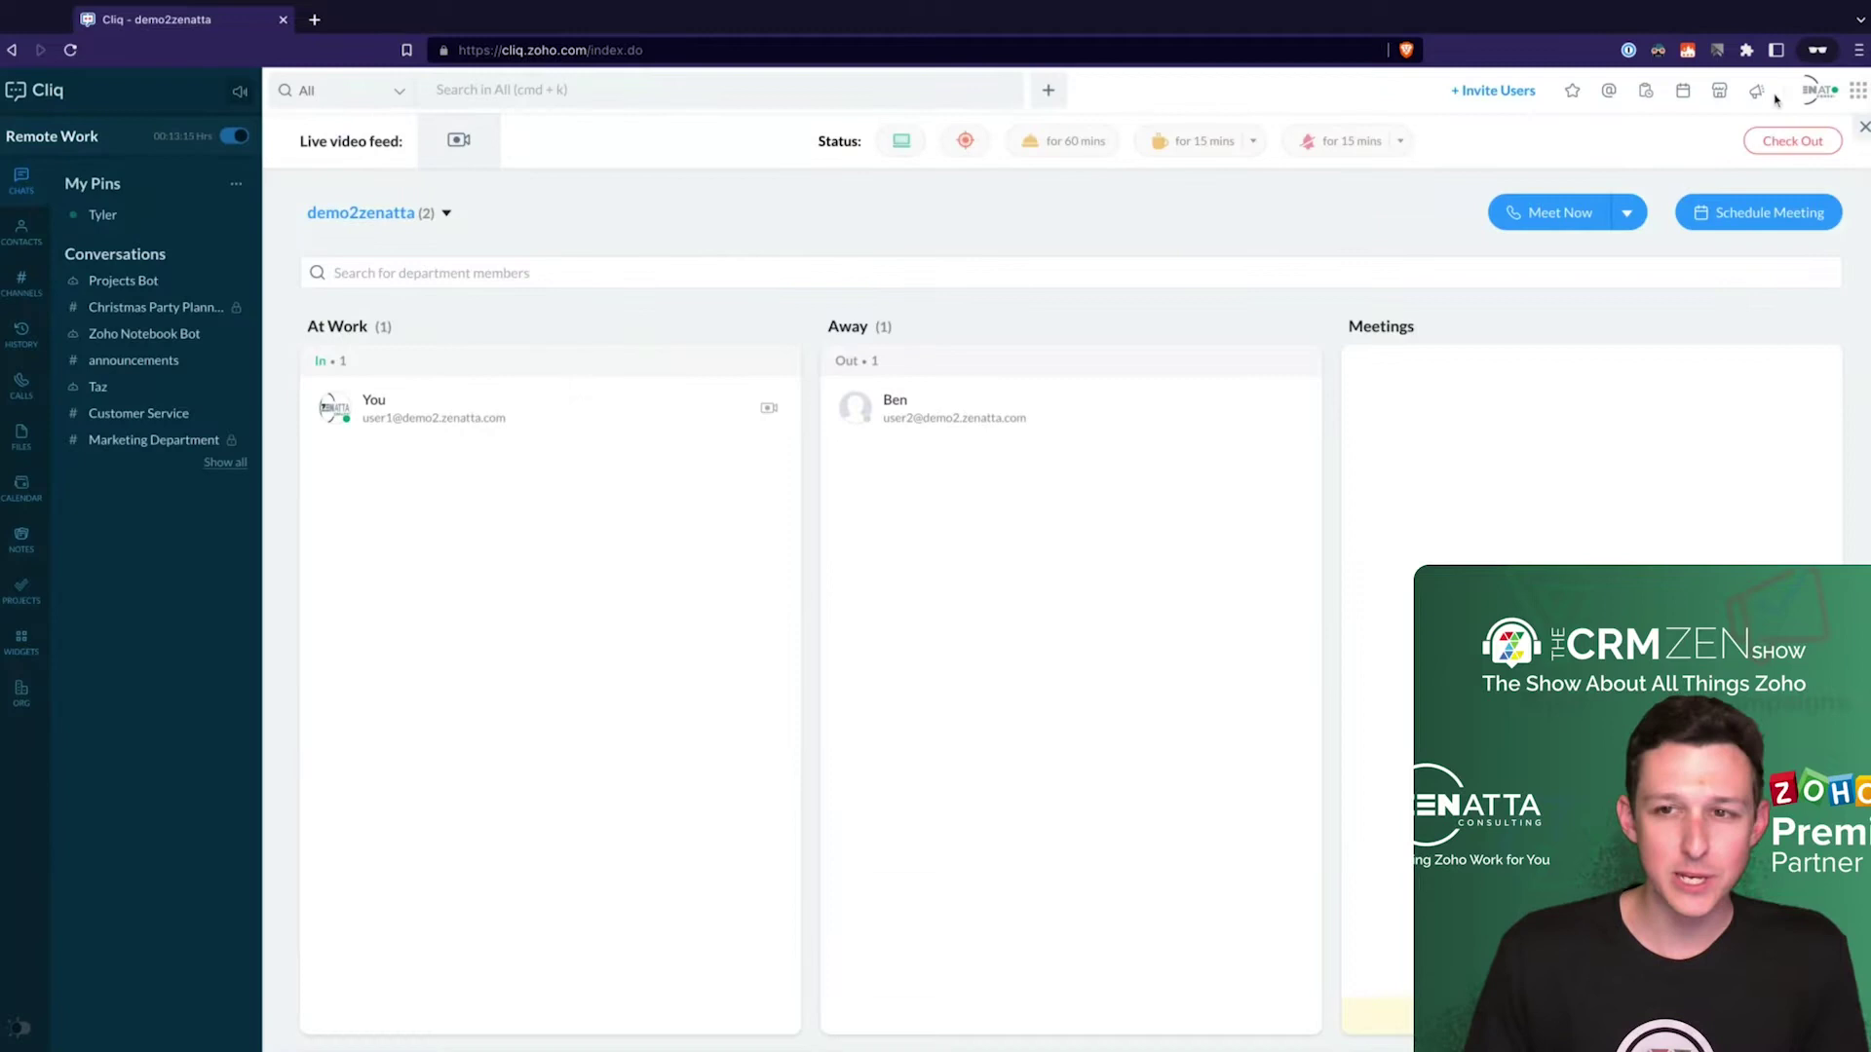
Open the organization's Admin Panel and show its list of active users
left_click(1818, 93)
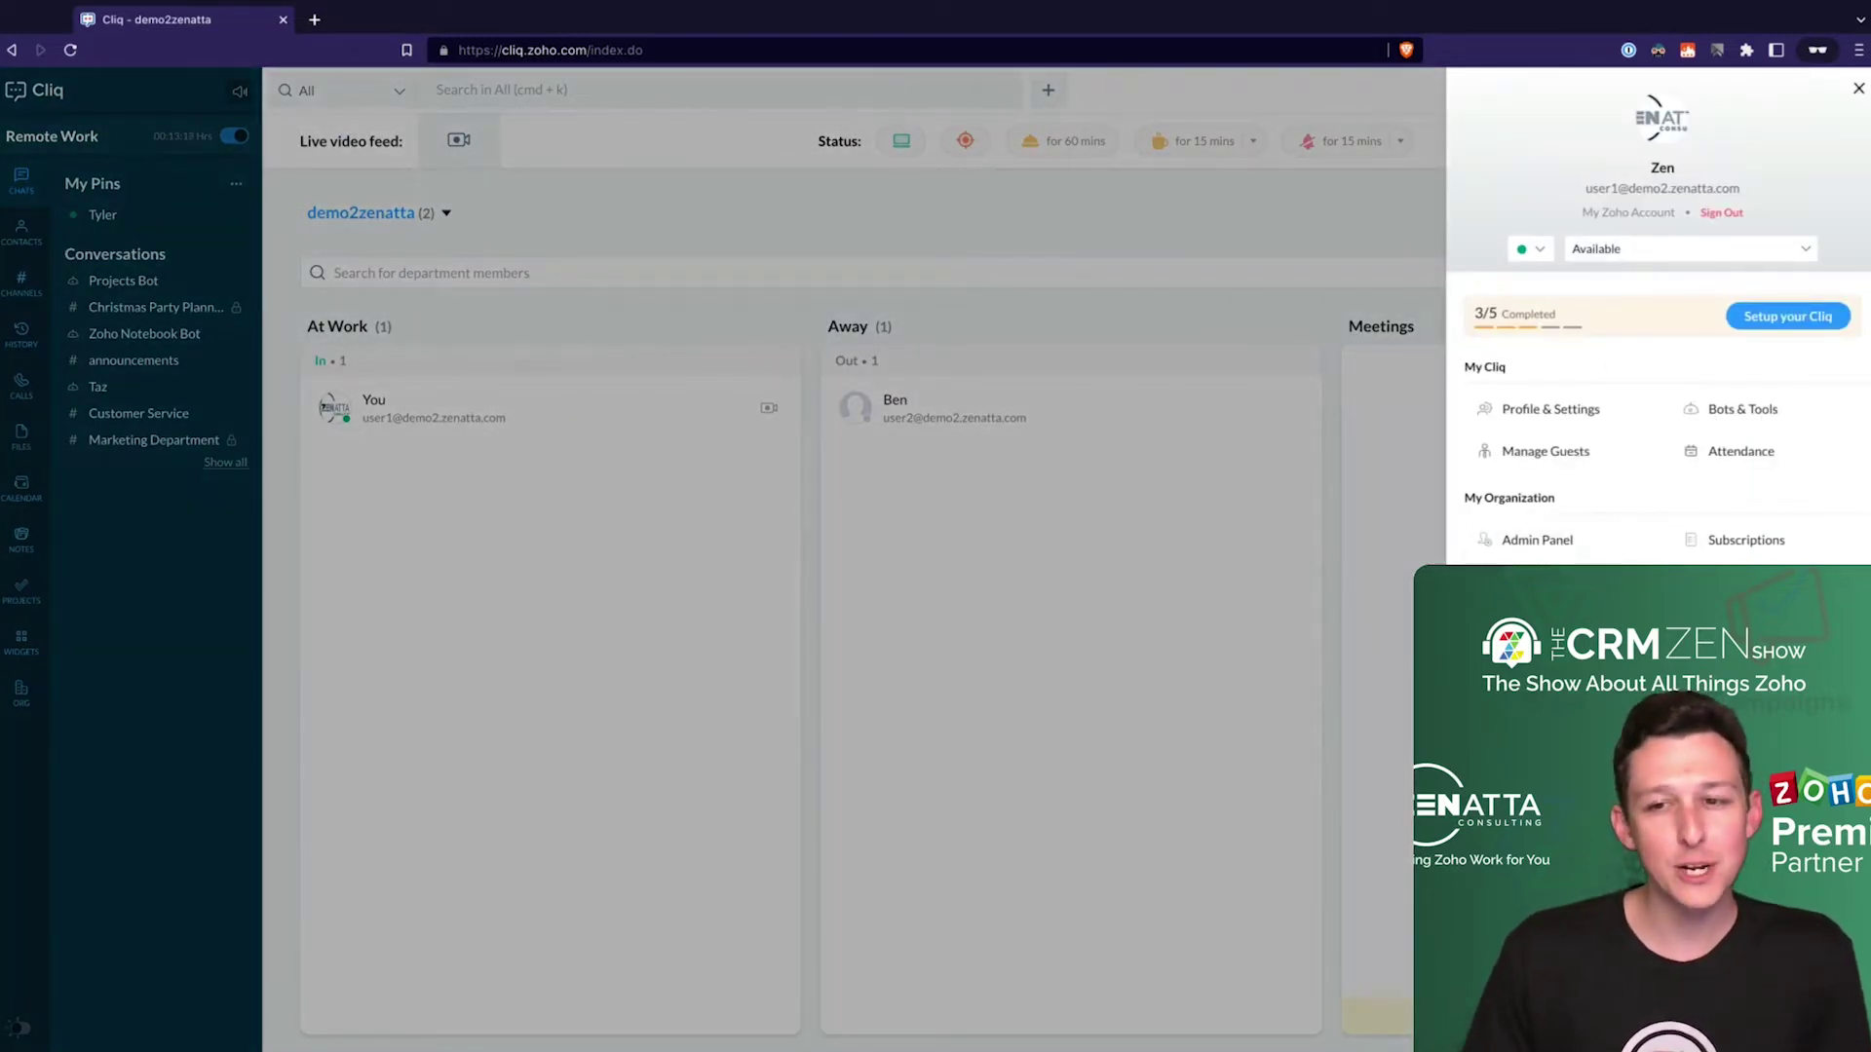
left_click(1538, 548)
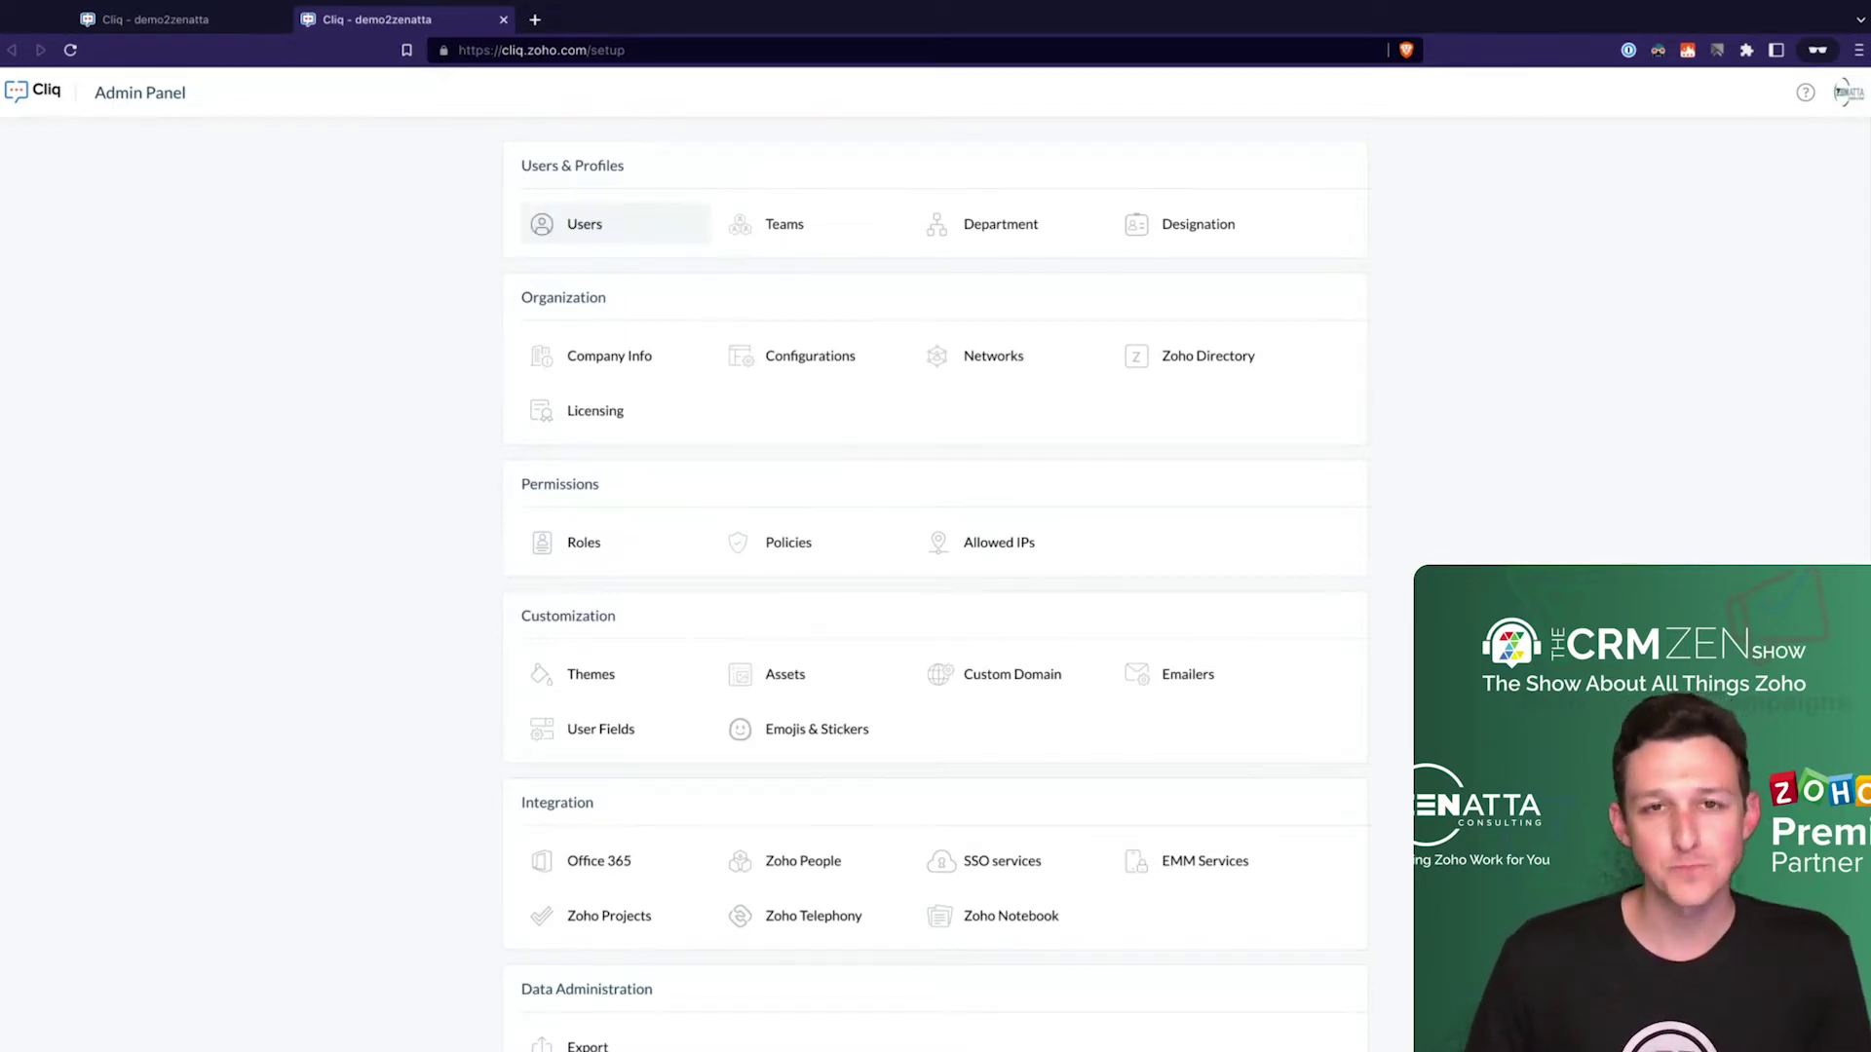
left_click(585, 224)
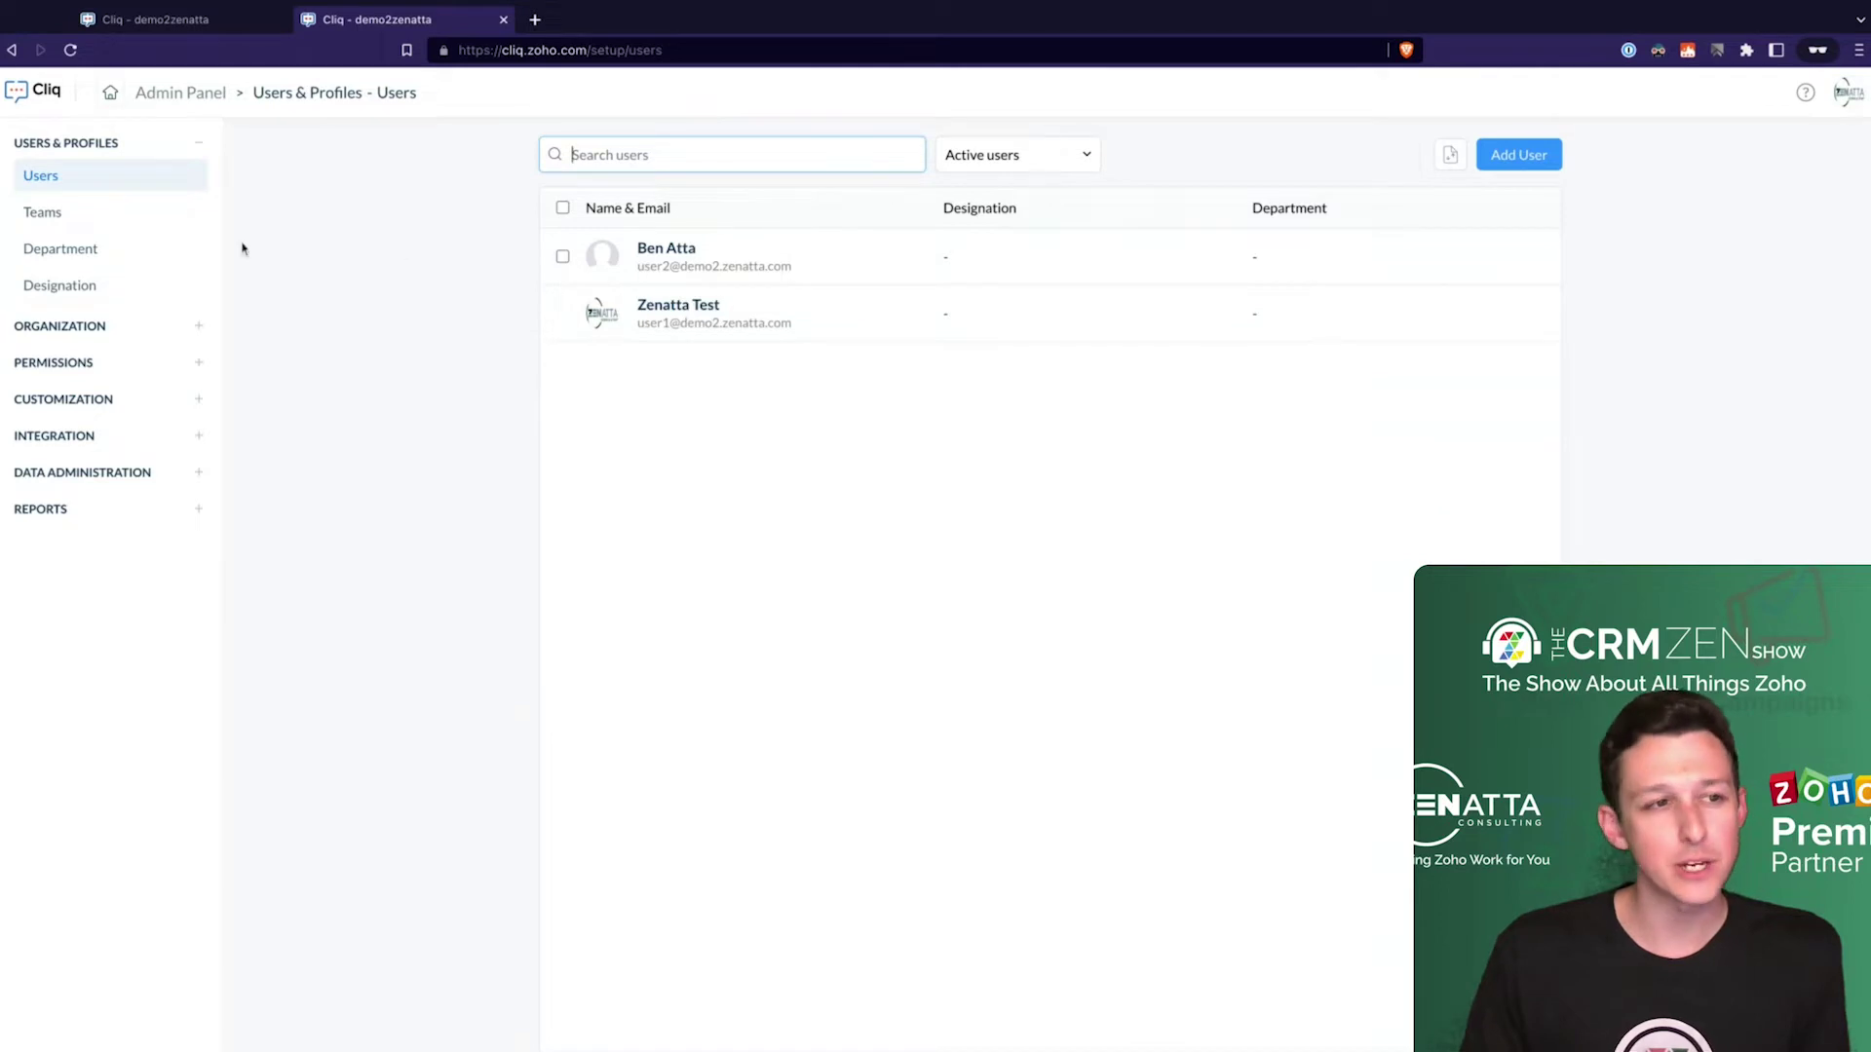
Review the Teams, Department and Designation lists under Users & Profiles
left_click(93, 221)
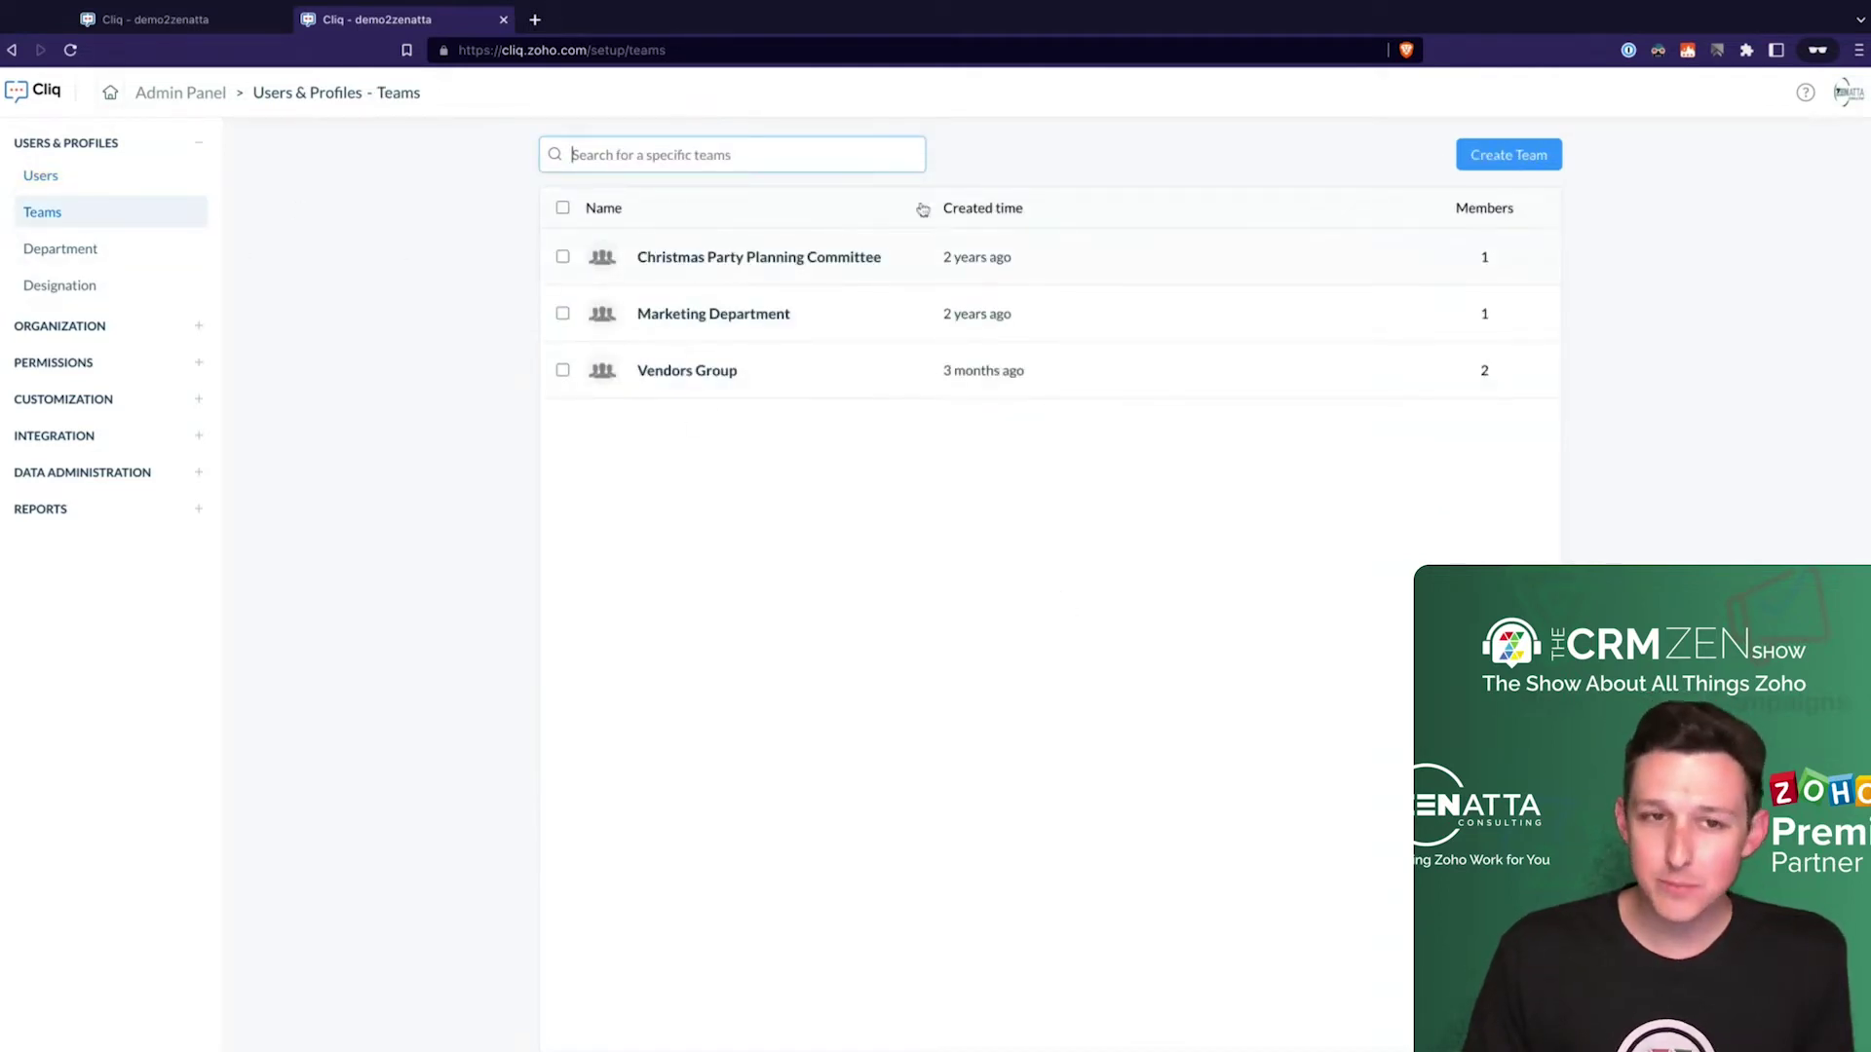
left_click(1032, 148)
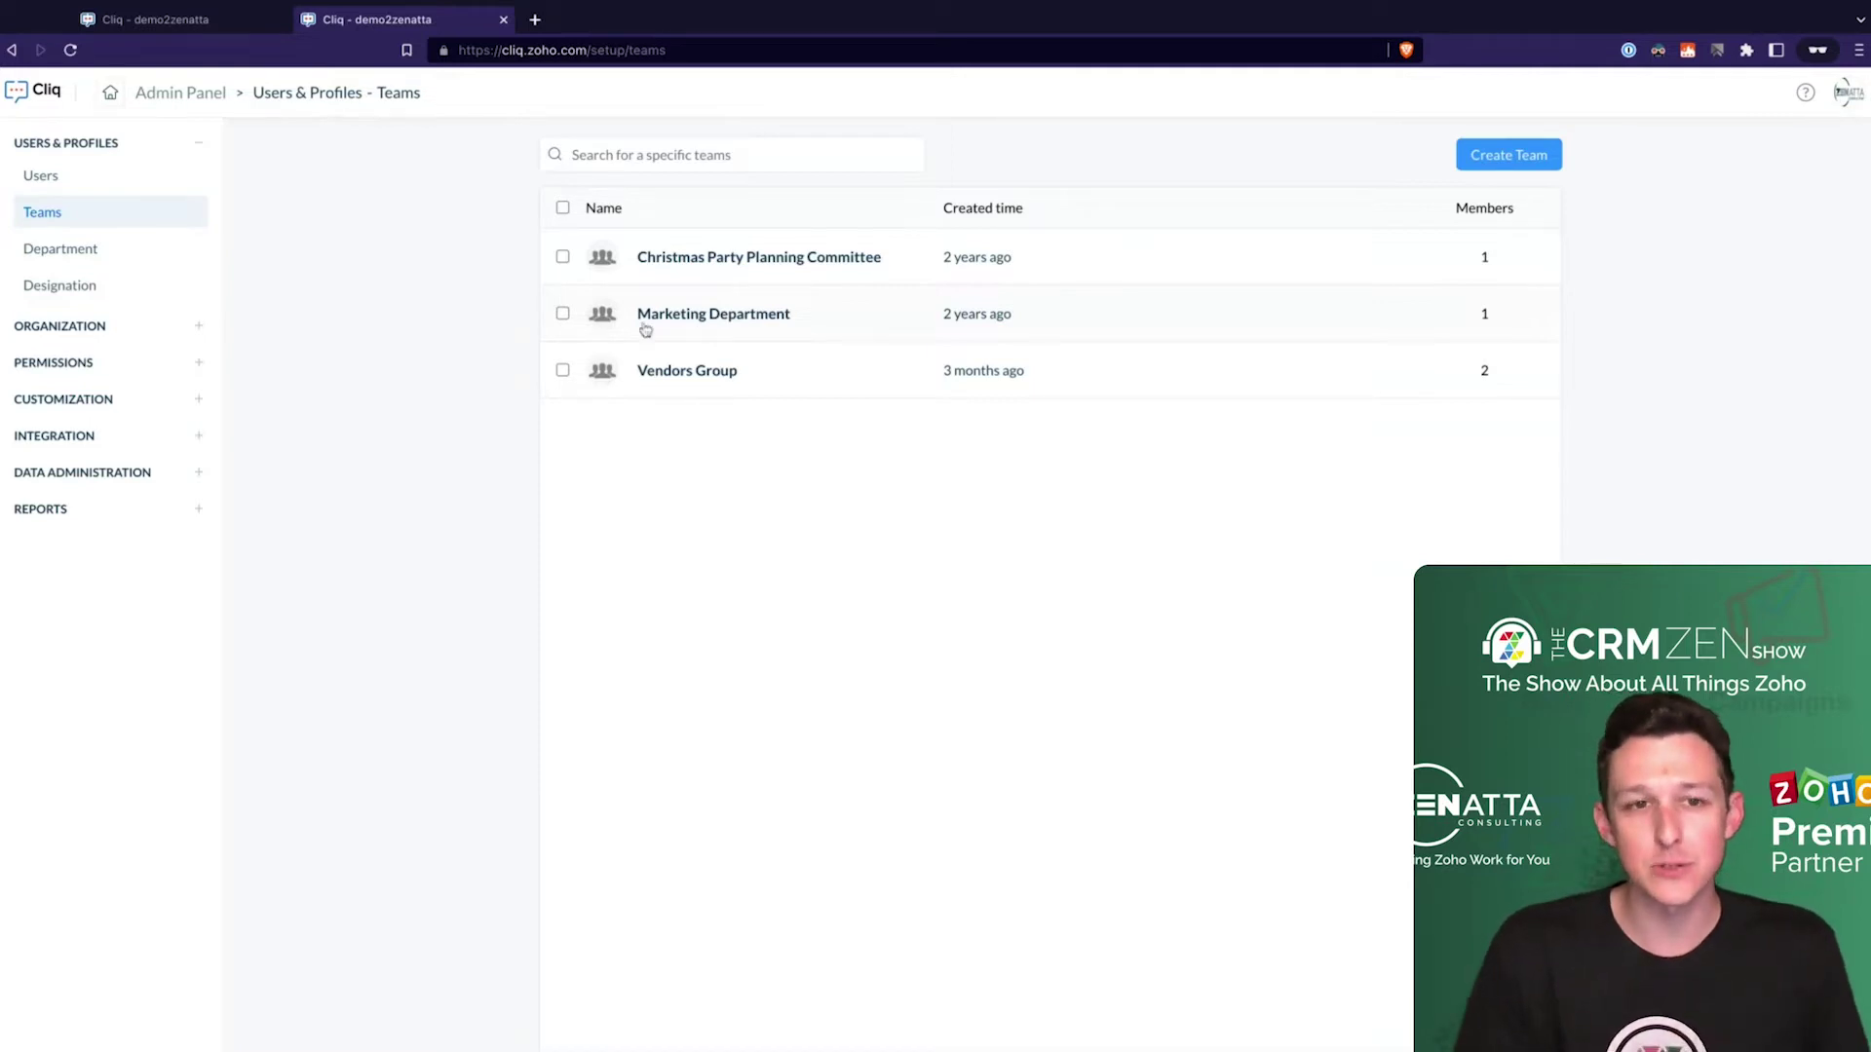
left_click(115, 254)
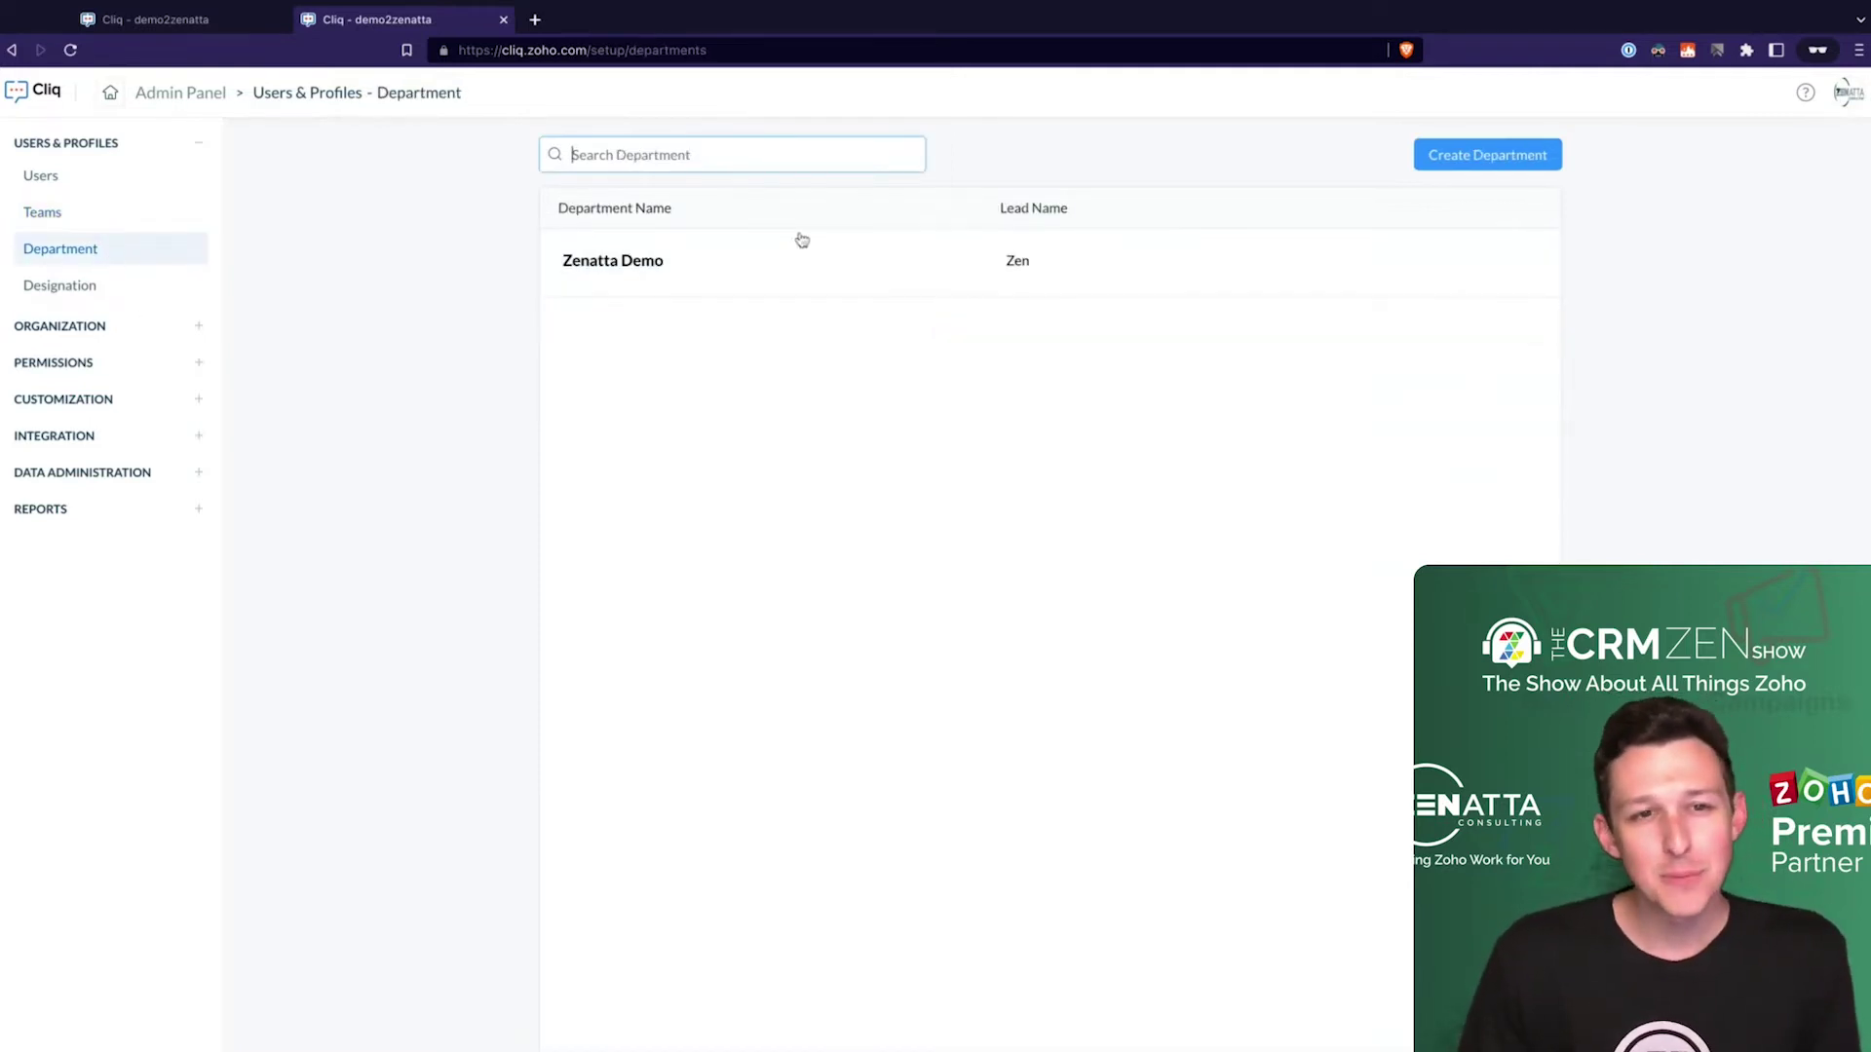
left_click(750, 432)
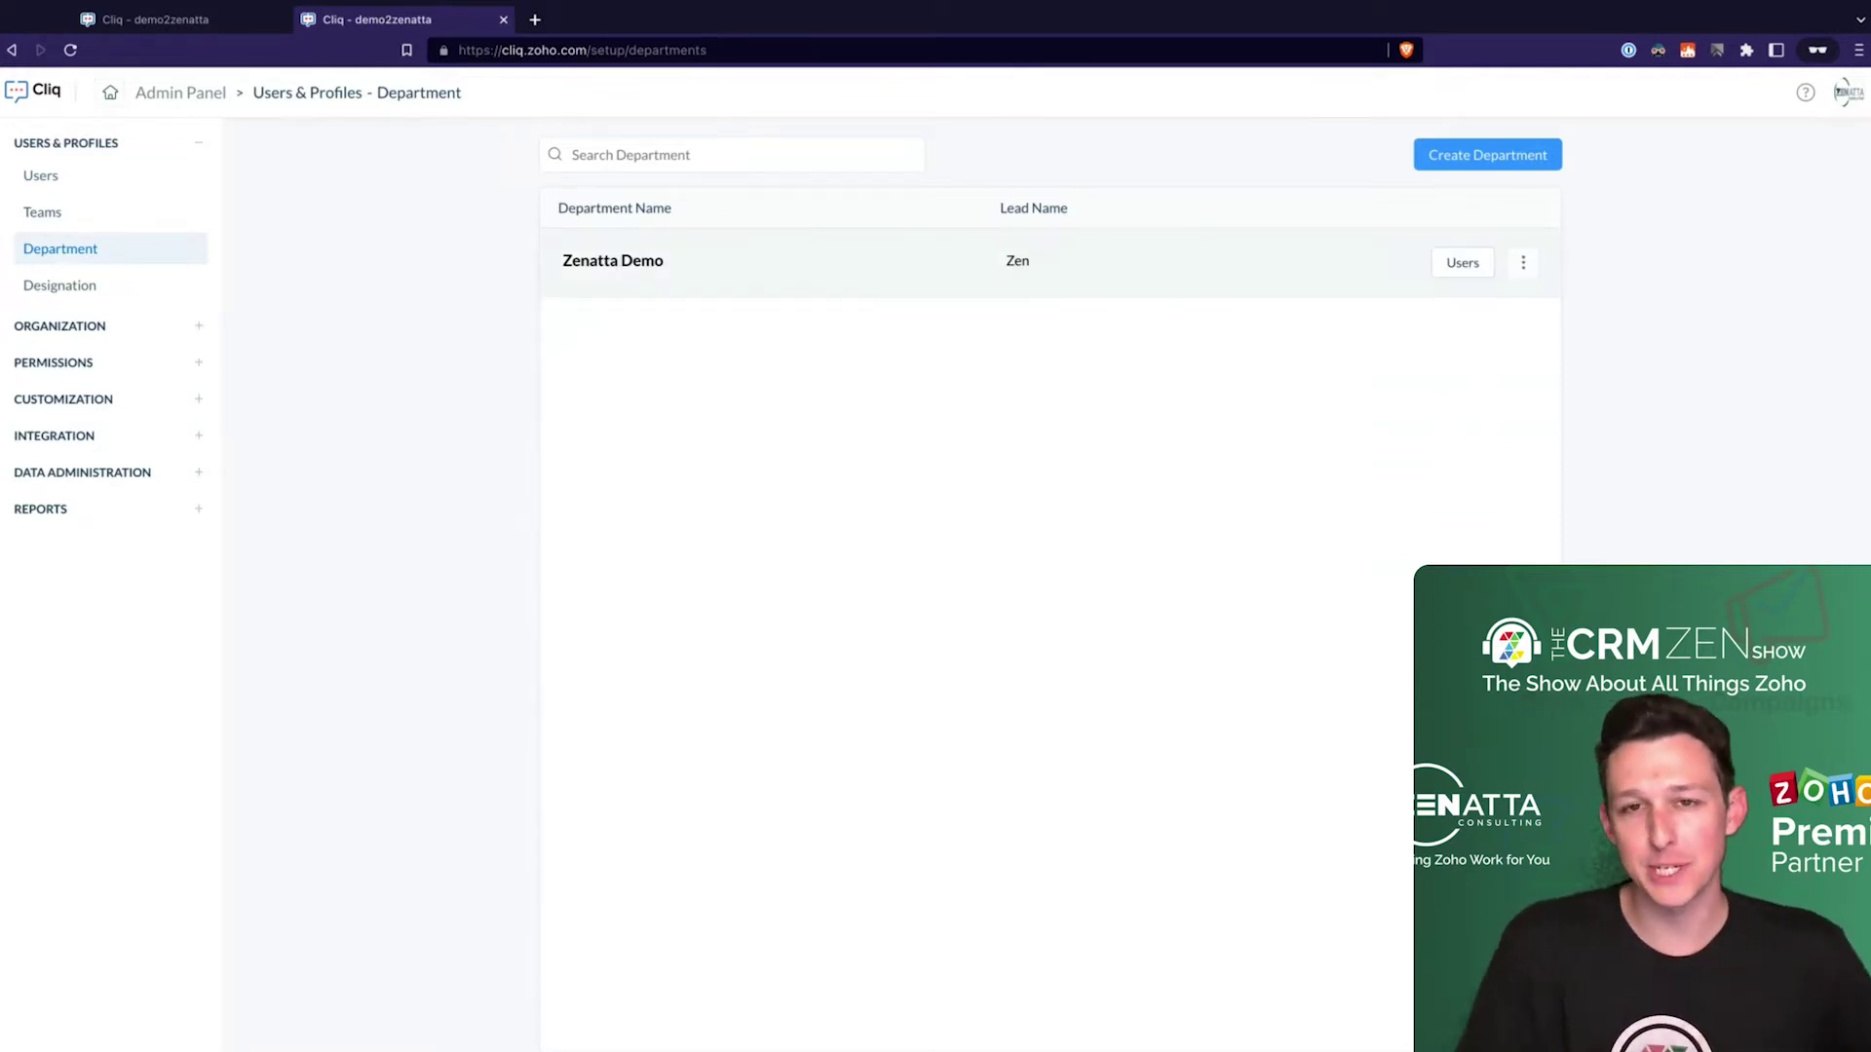
left_click(79, 293)
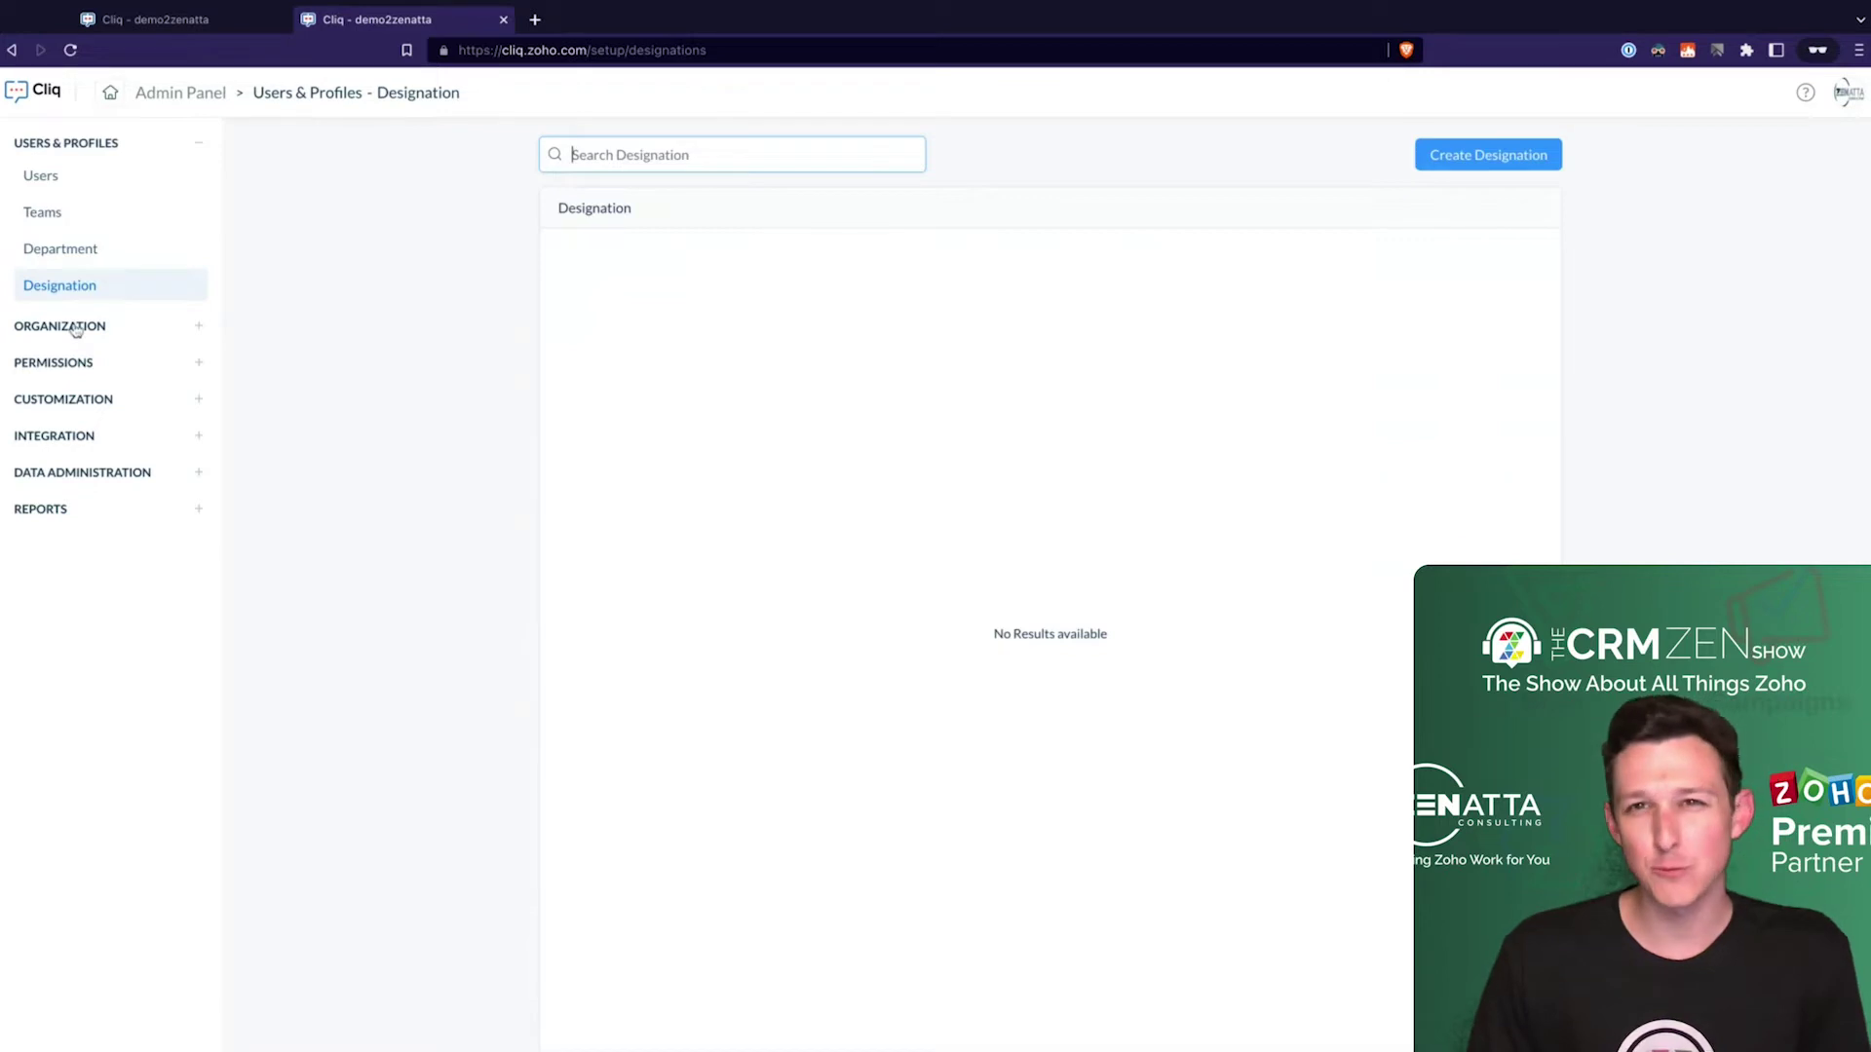
Examine the organization's Company Info page, including its name, contact fields and address fields
left_click(76, 330)
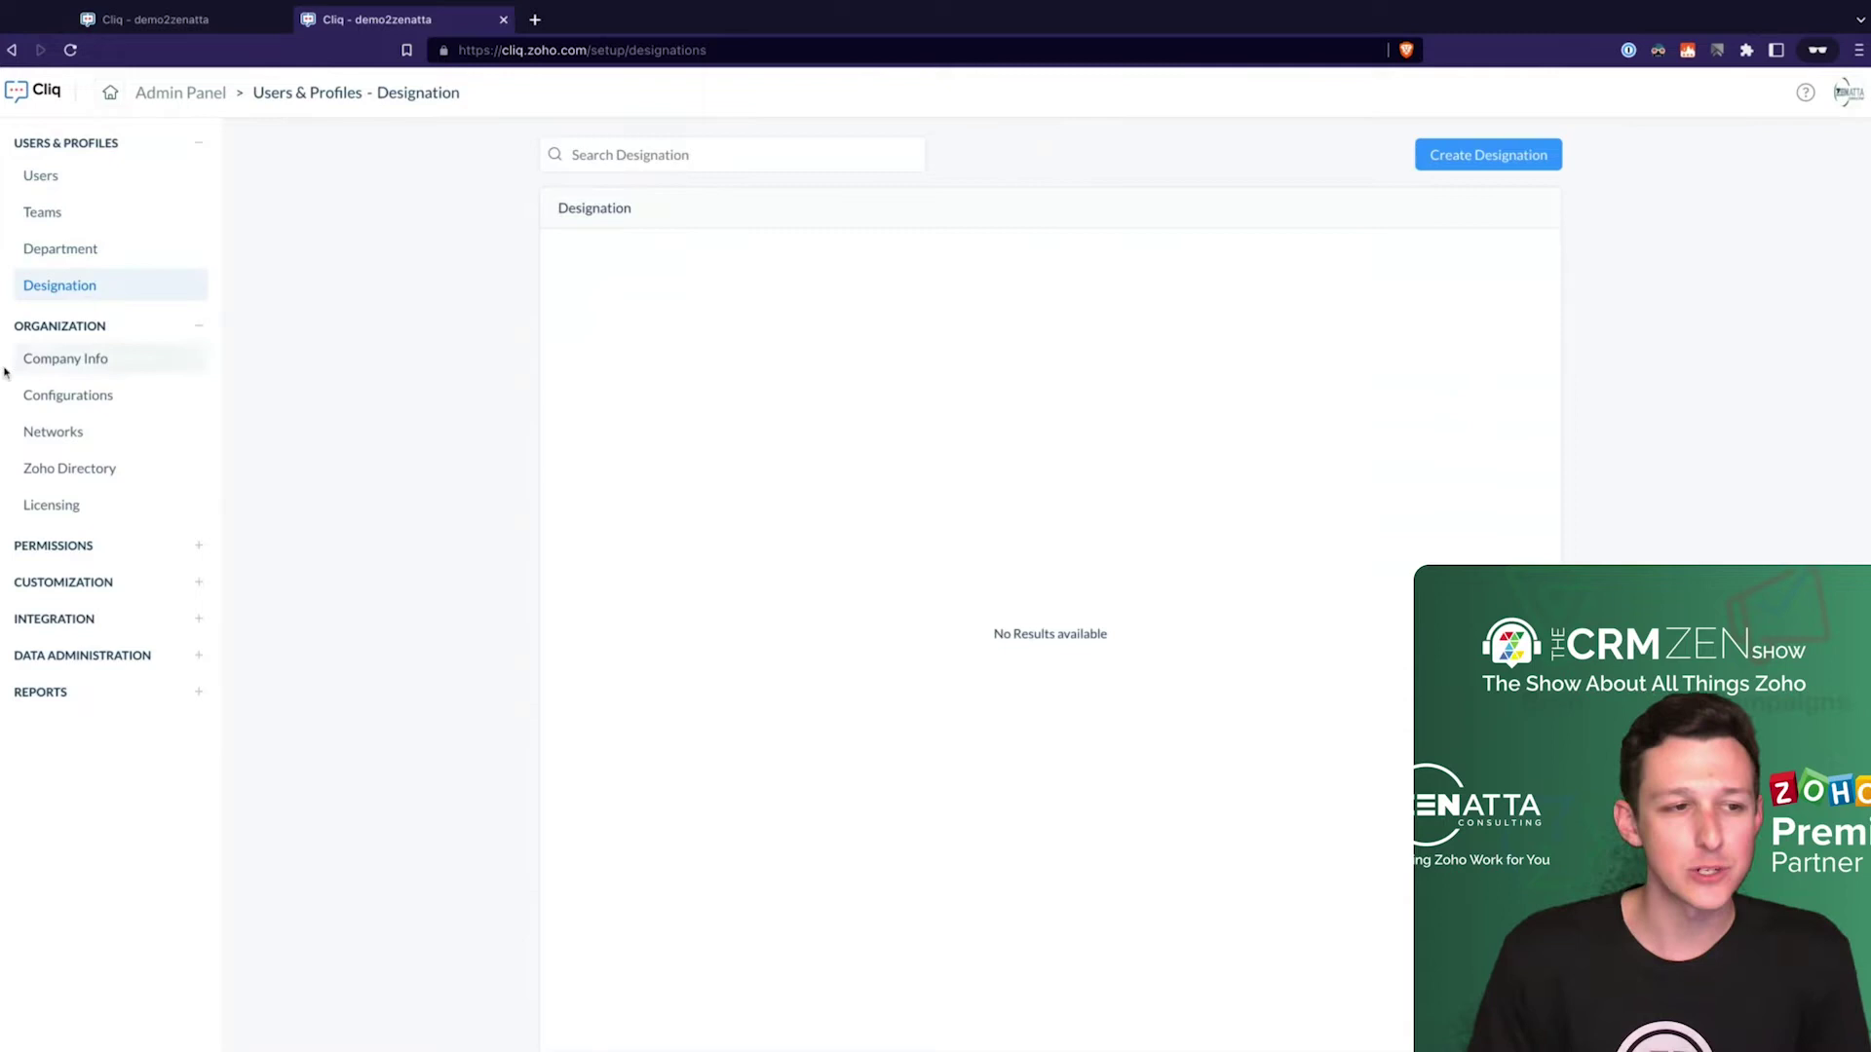
left_click(71, 358)
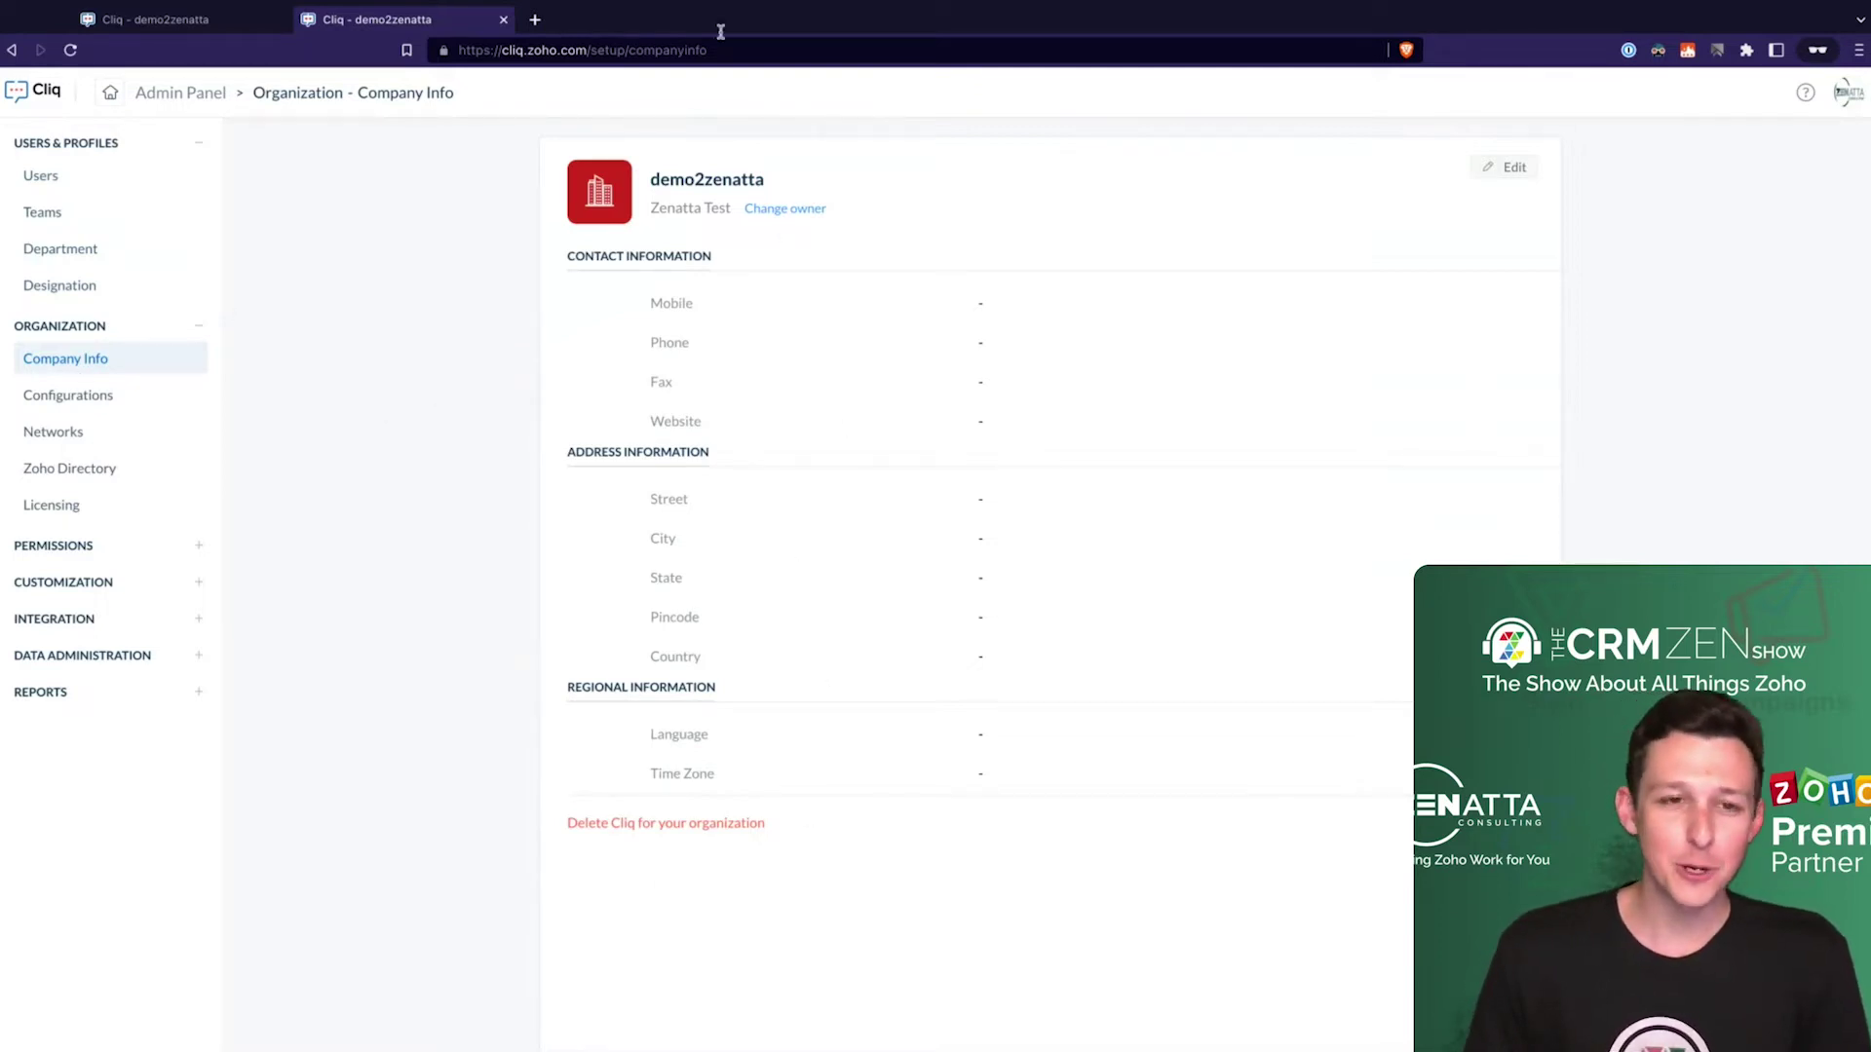
double_click(670, 183)
left_click(656, 186)
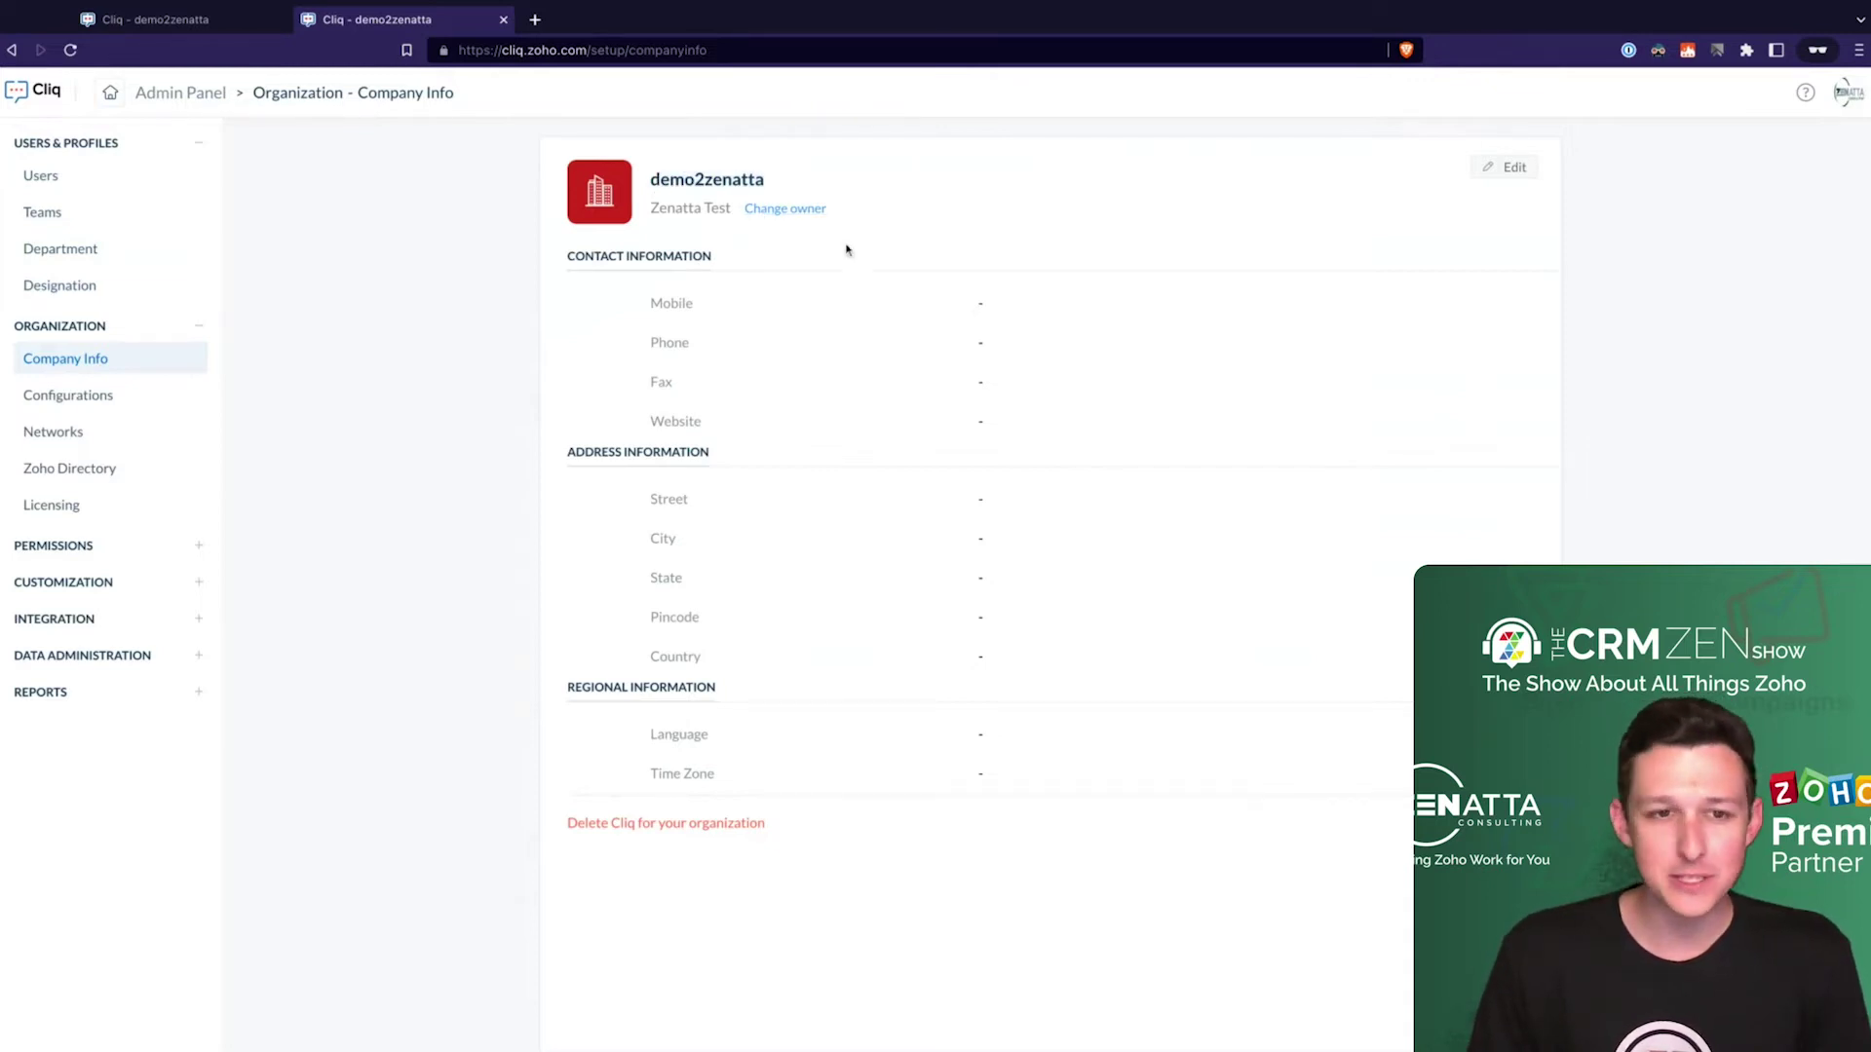
left_click_drag(646, 294, 983, 658)
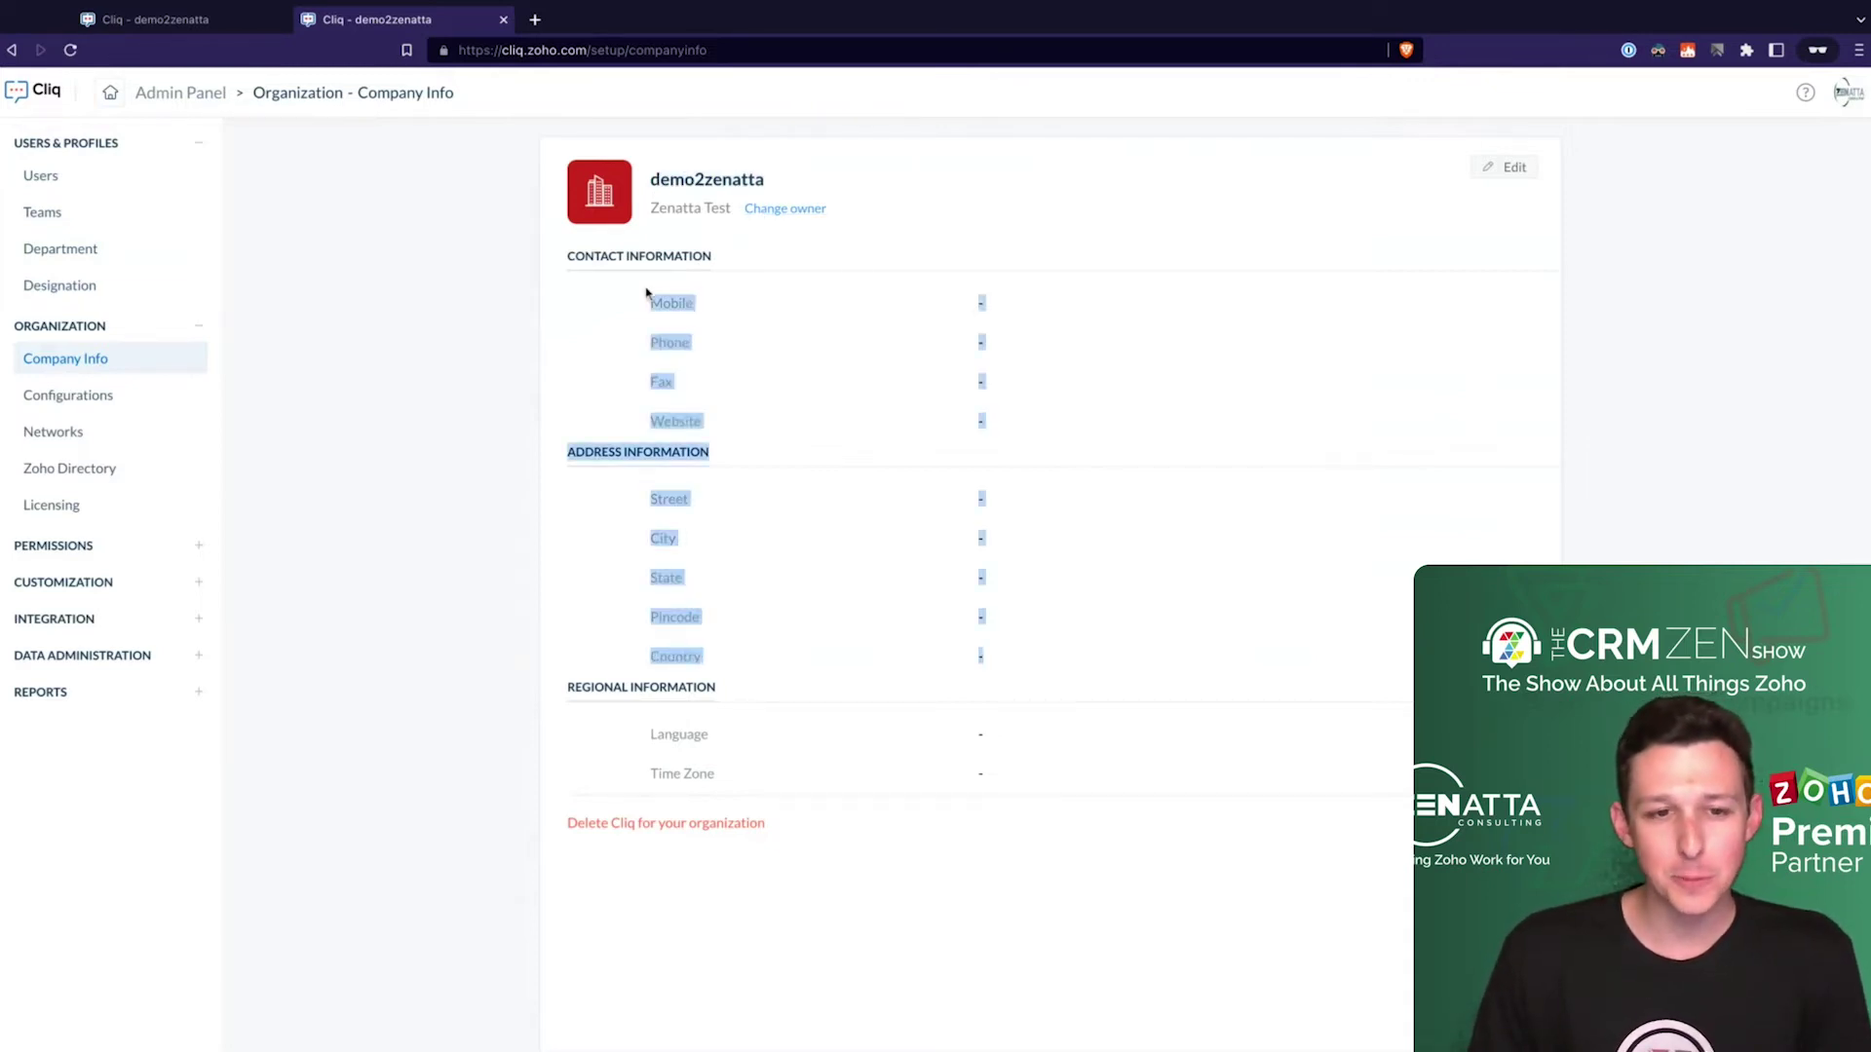
left_click(556, 420)
Examine the Conversations settings in the organization's Configurations, from upload types and message editing to read receipts, channels and chats
left_click(102, 392)
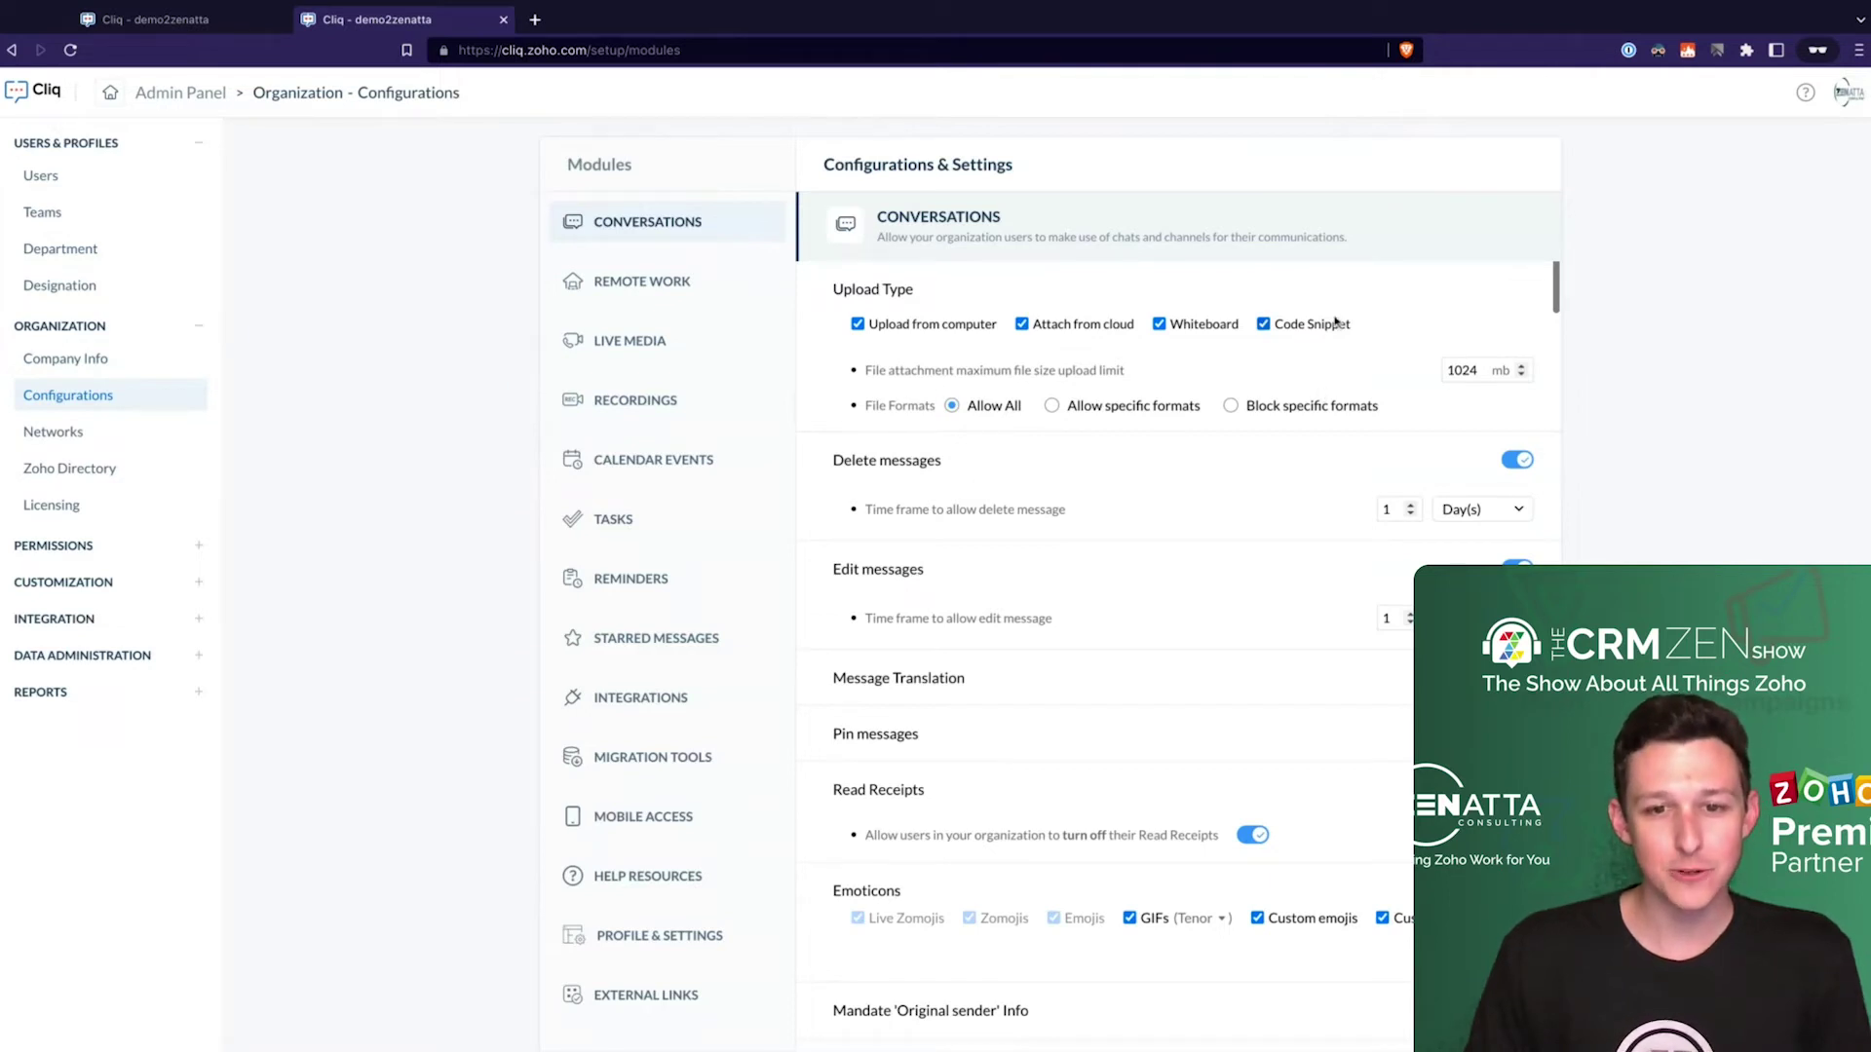
scroll(1443, 396, "down", 1)
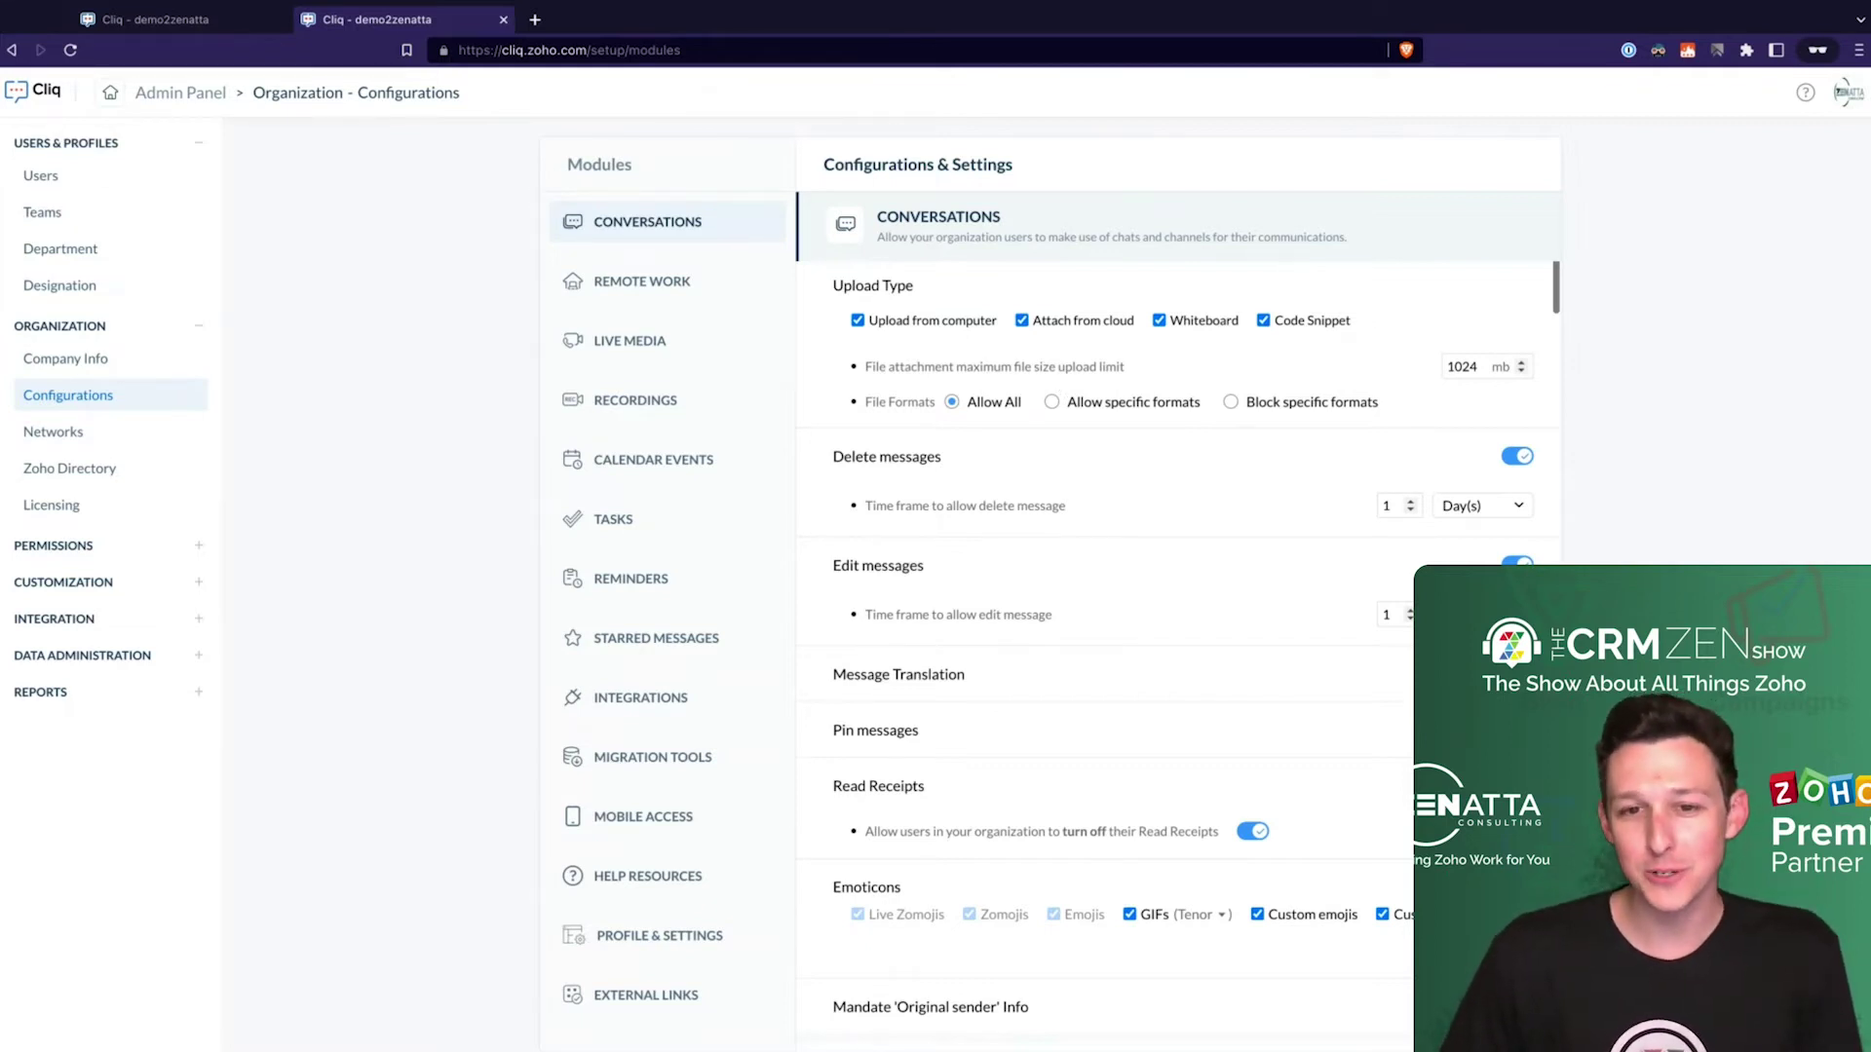
scroll(1058, 536, "down", 1)
scroll(1058, 536, "down", 2)
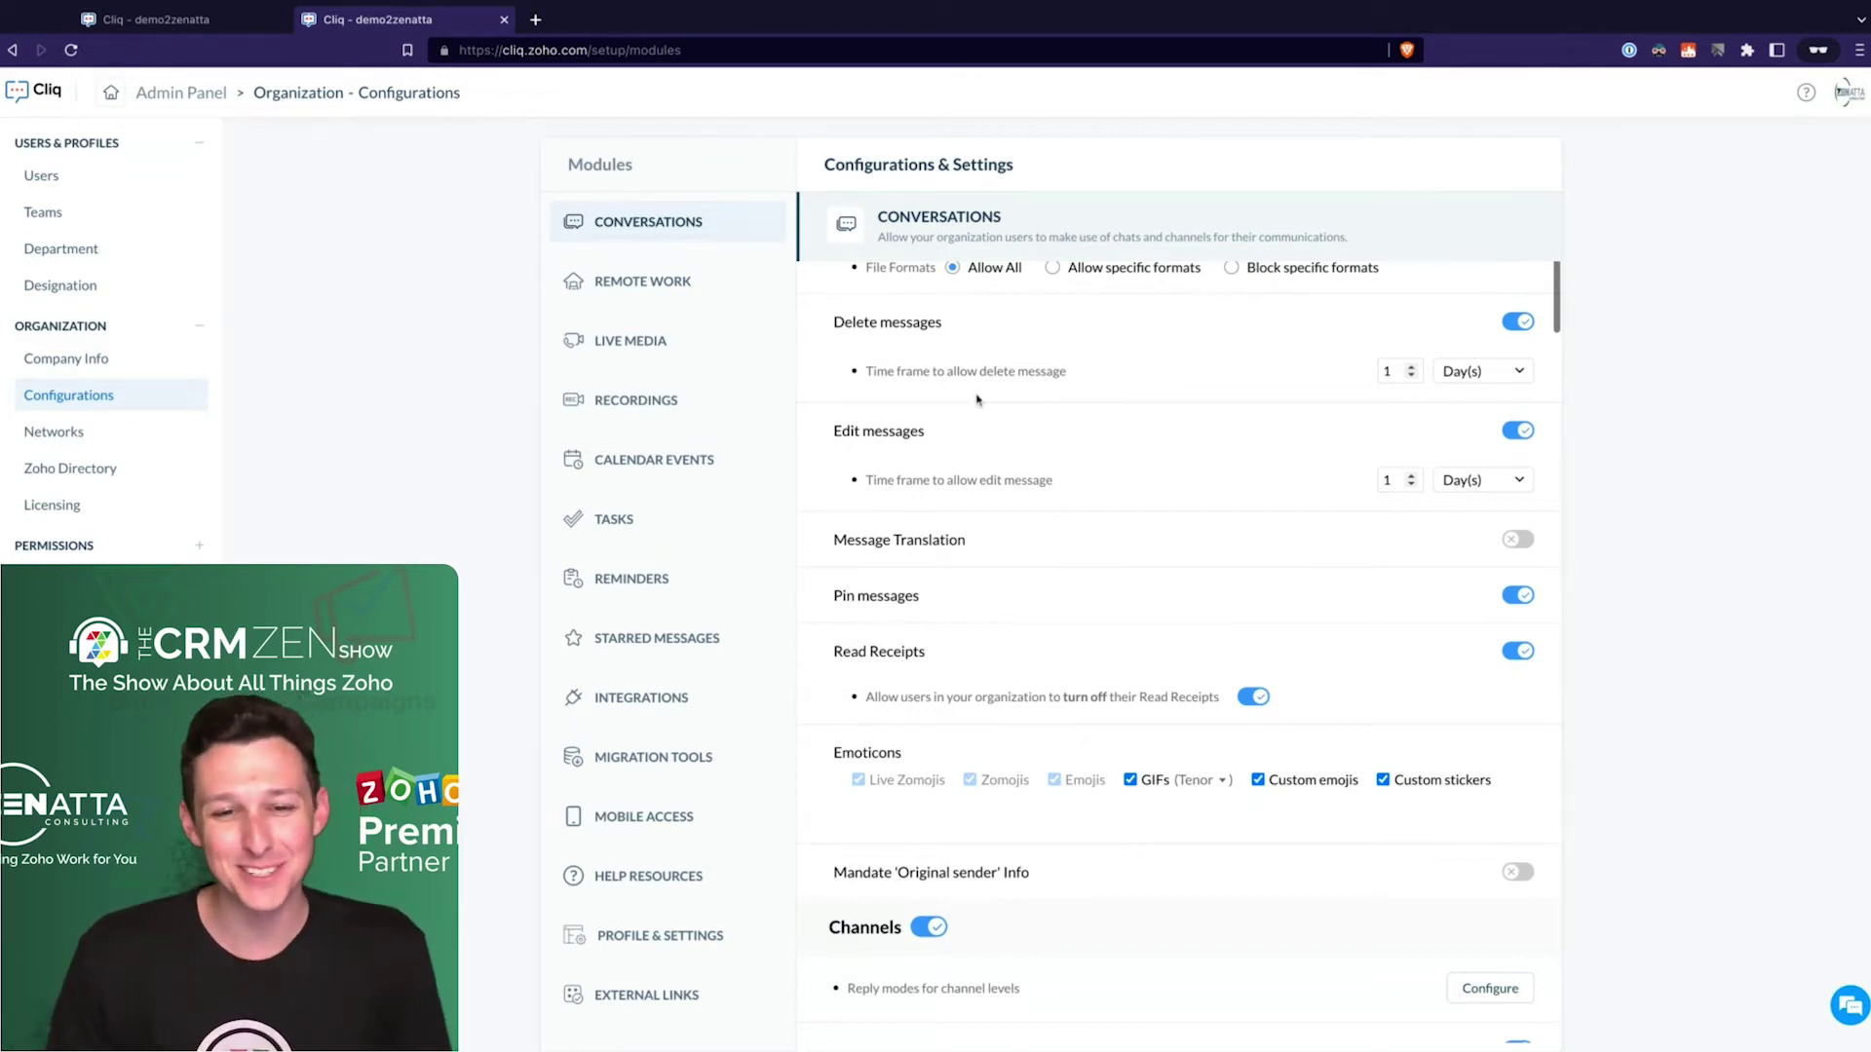
scroll(978, 399, "down", 2)
scroll(978, 398, "down", 4)
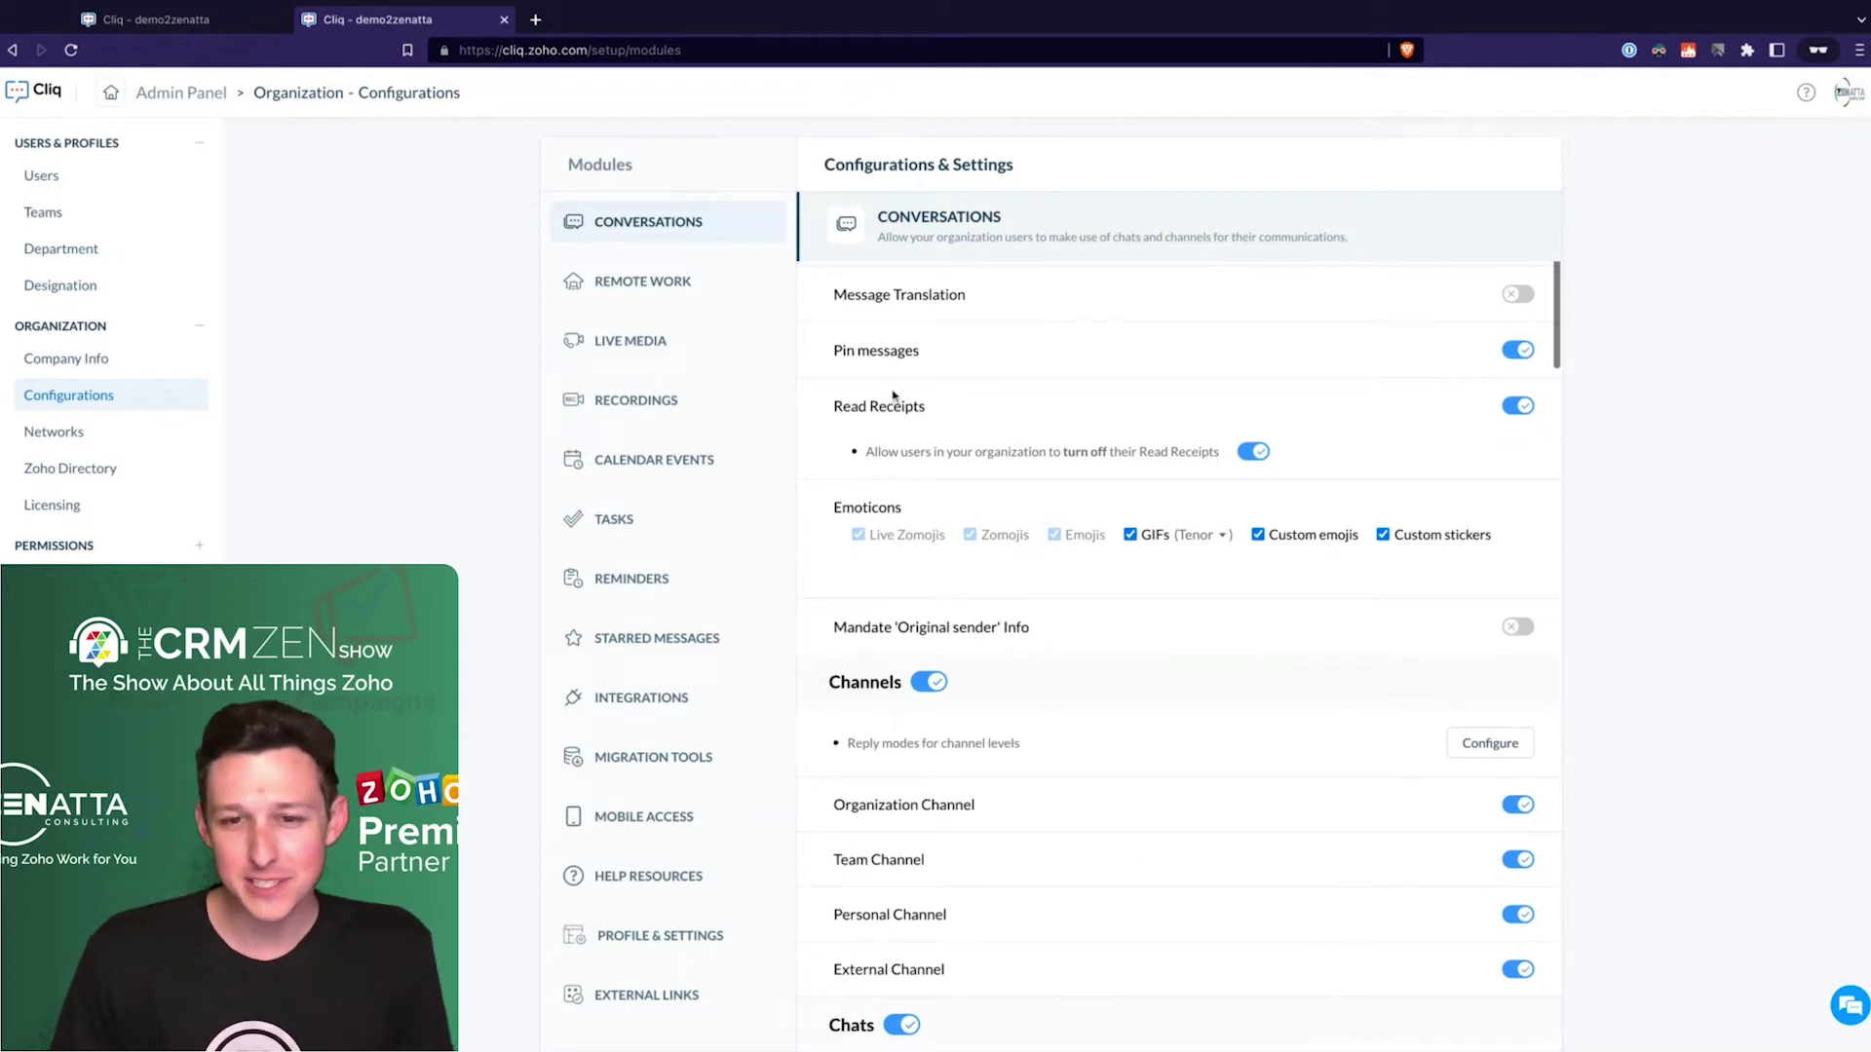
left_click_drag(881, 451, 1169, 453)
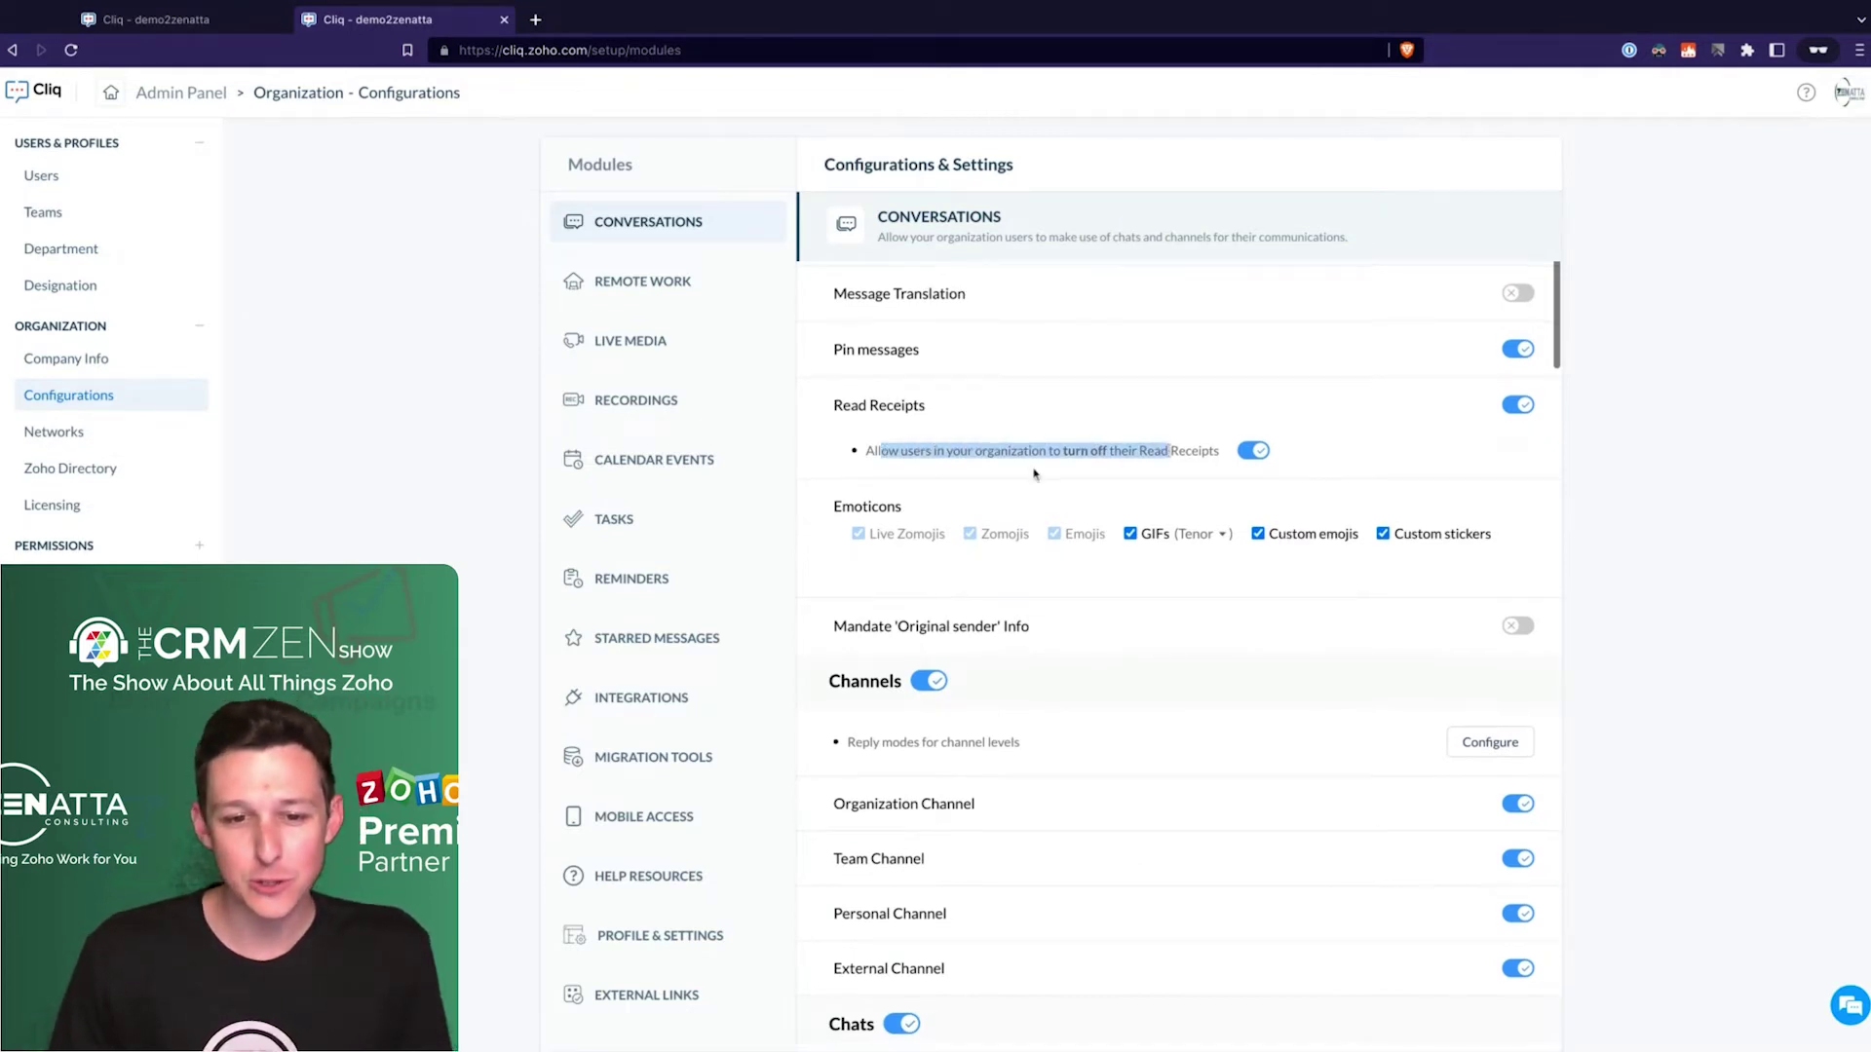
scroll(1034, 474, "down", 1)
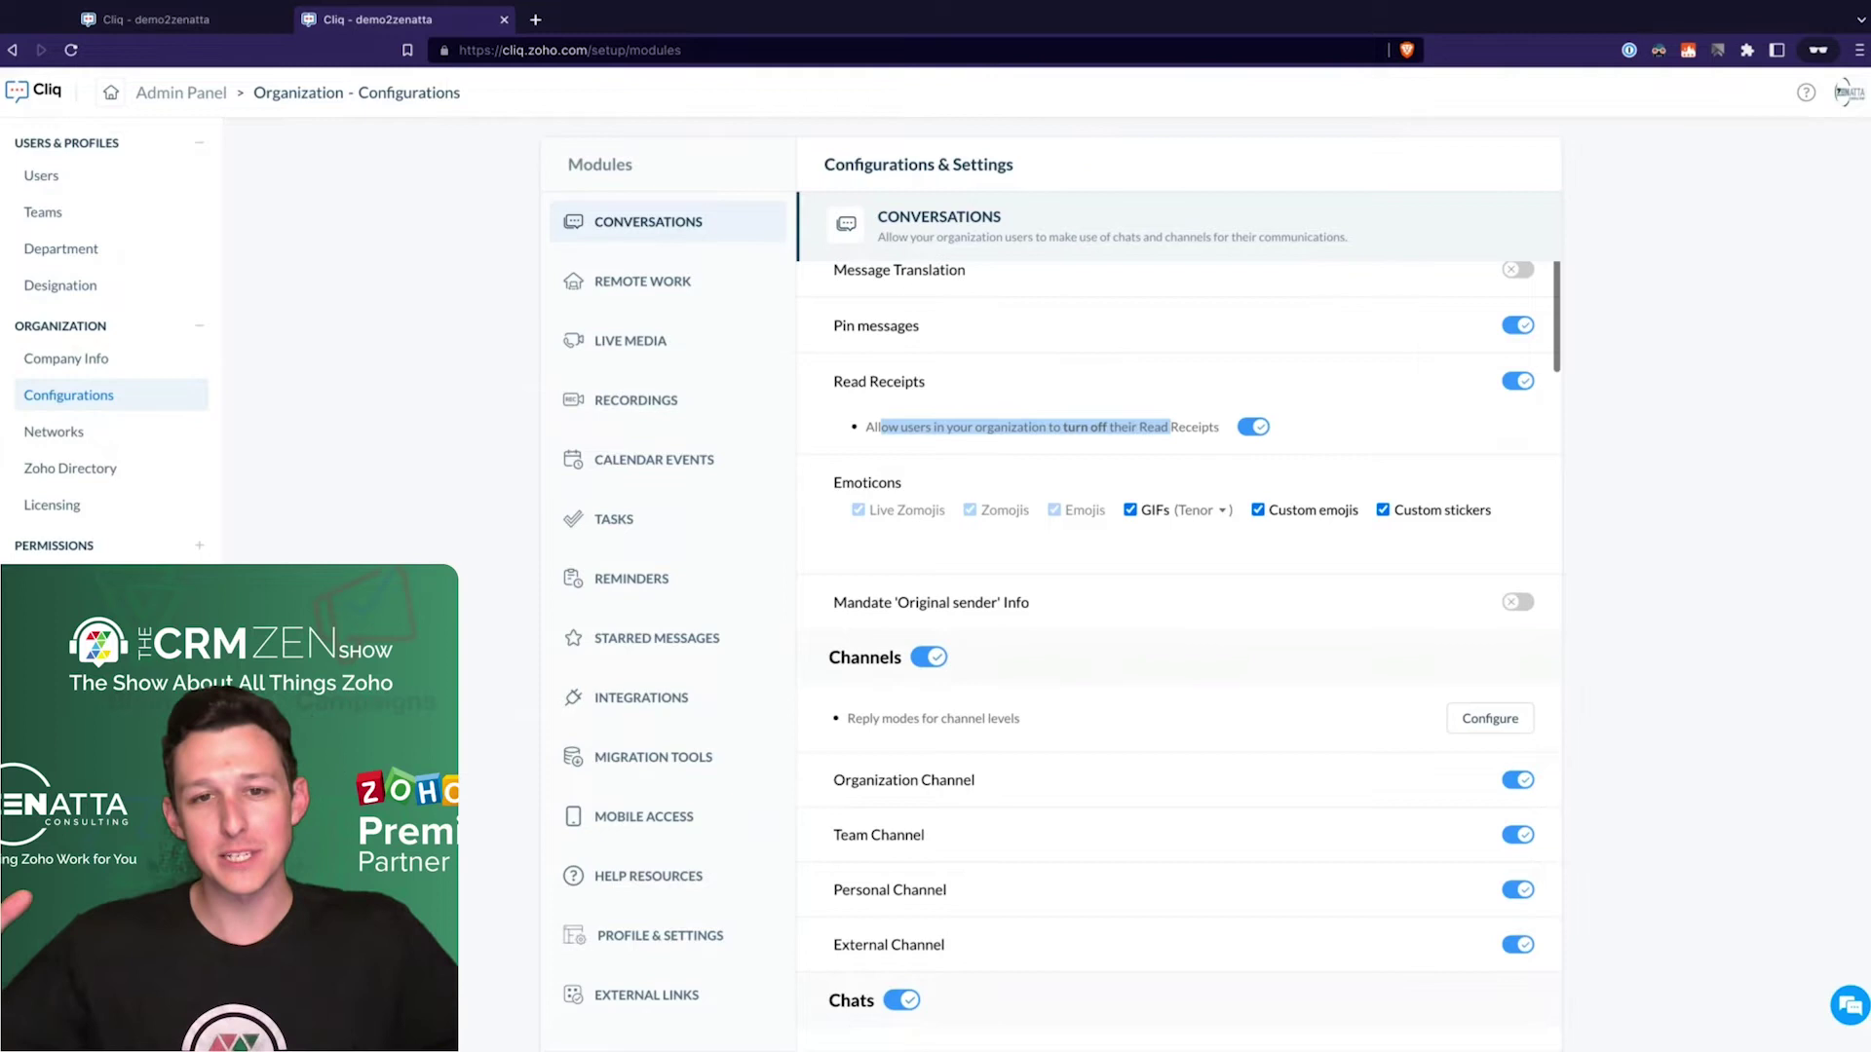
scroll(1179, 653, "down", 3)
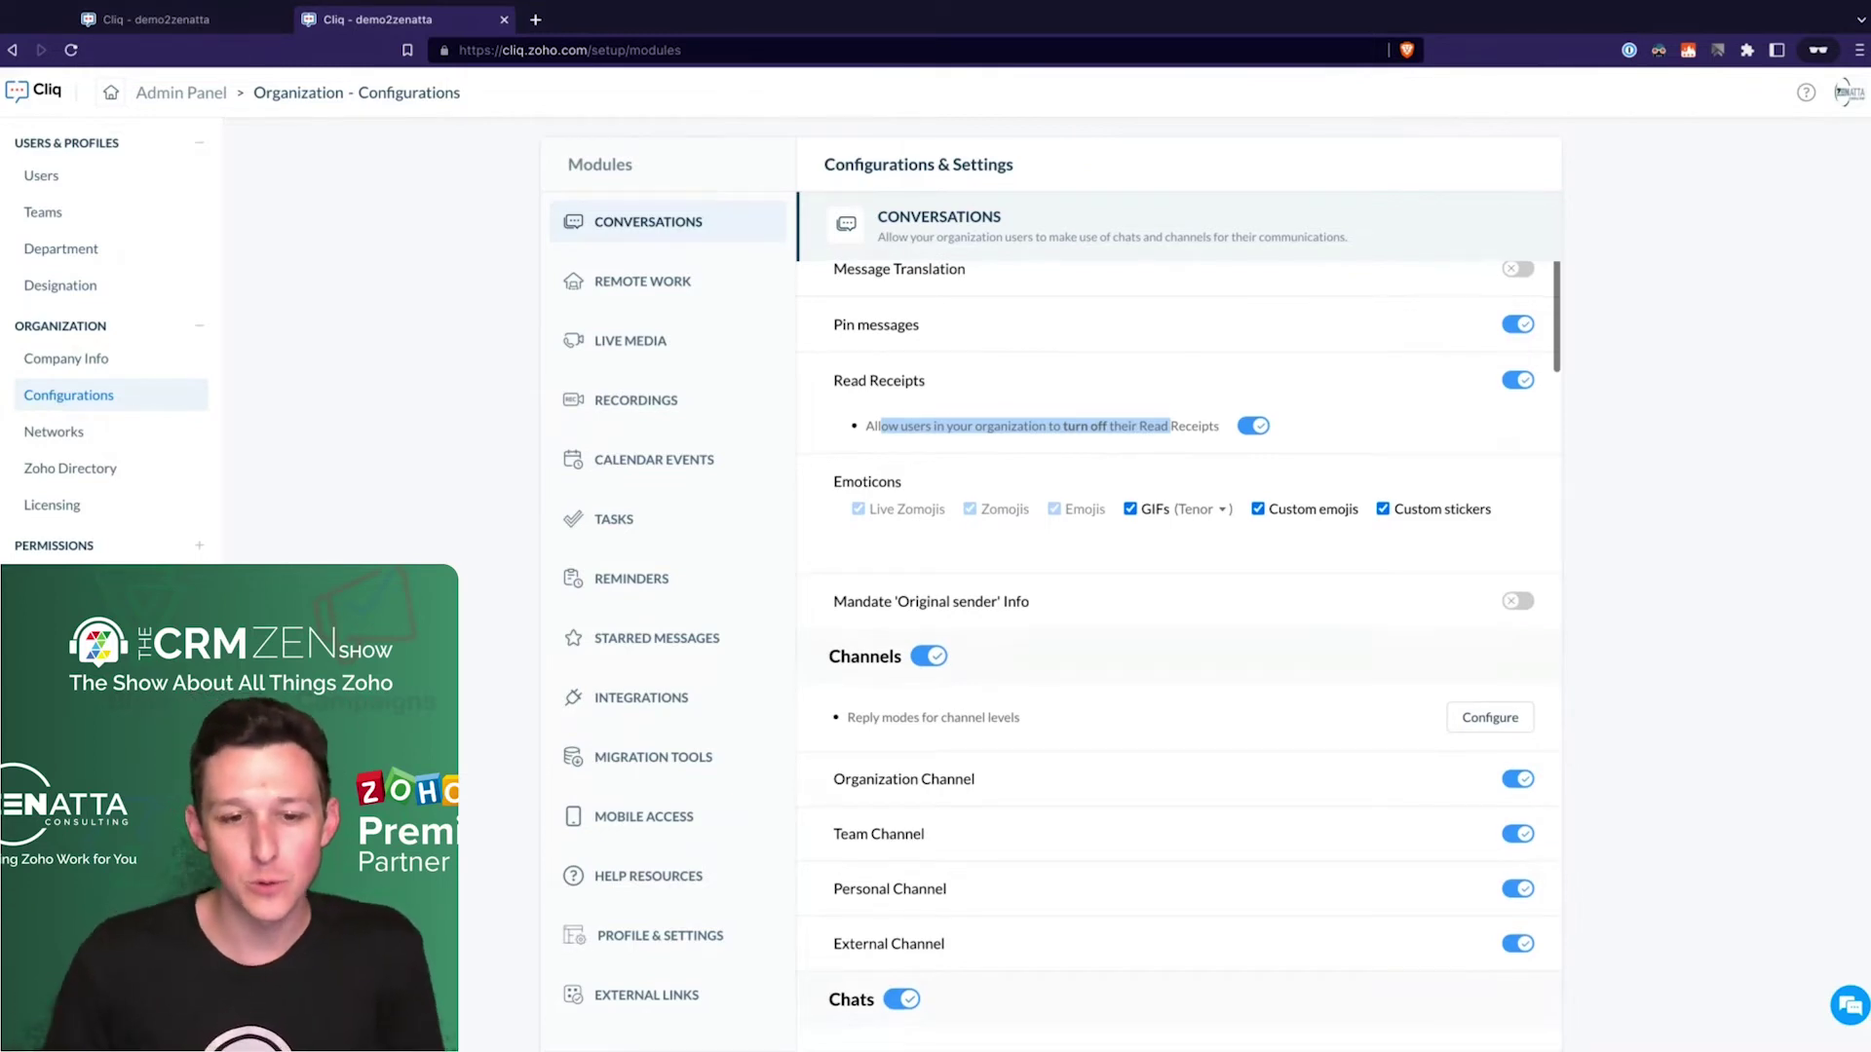
scroll(1179, 653, "down", 4)
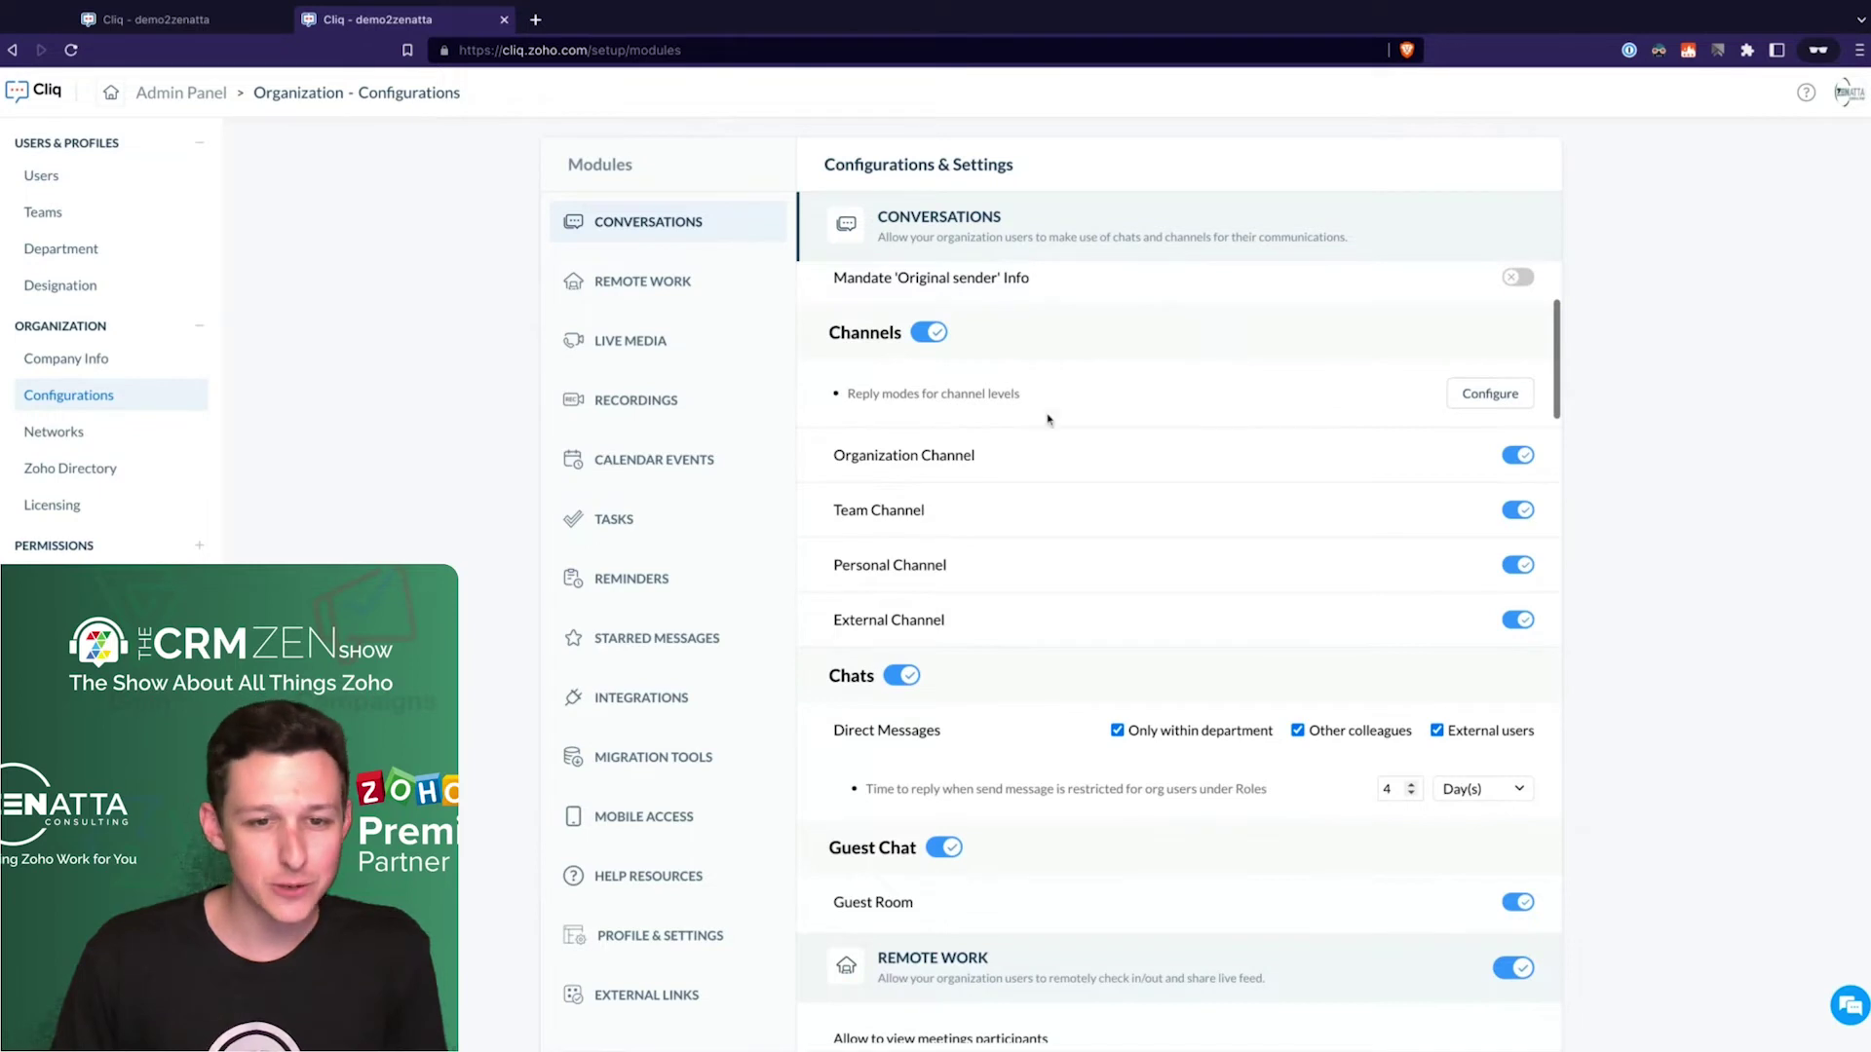
Check the channel types and their reply mode options under Channels, closing the reply mode settings without changing them
left_click_drag(826, 462, 947, 622)
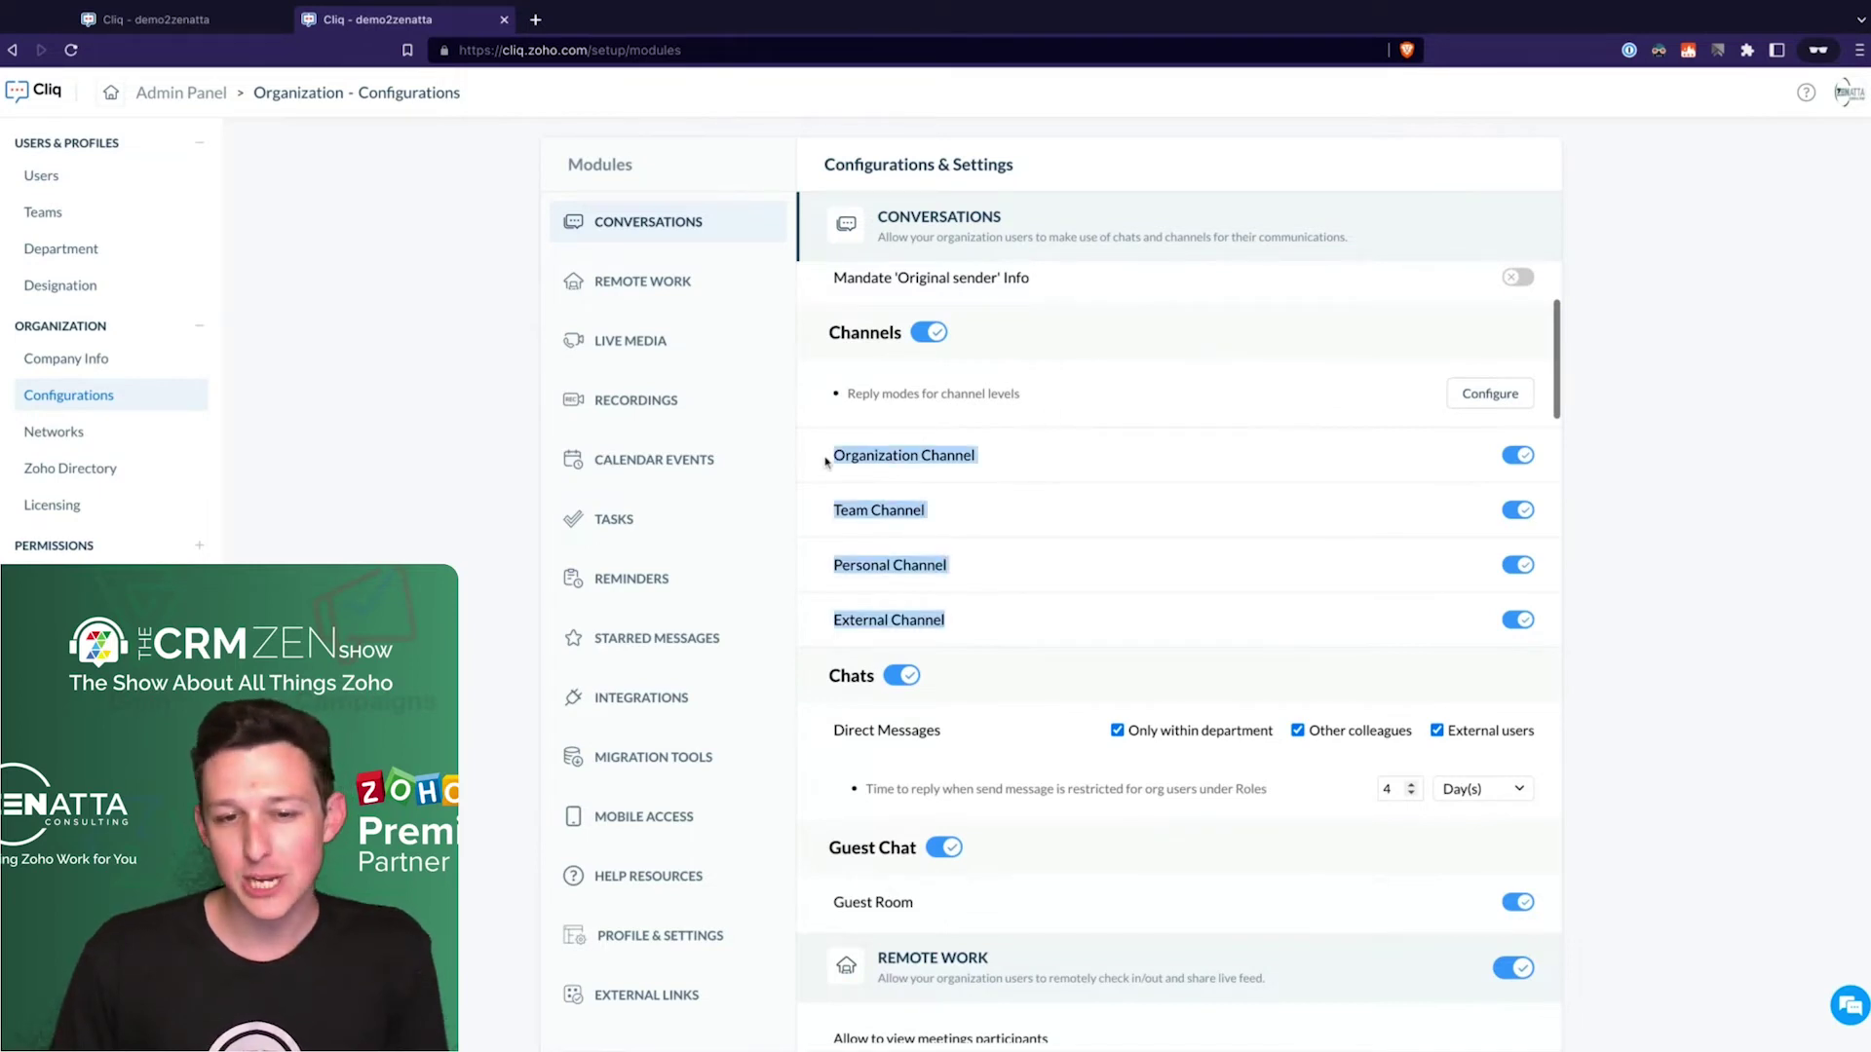
left_click(1013, 594)
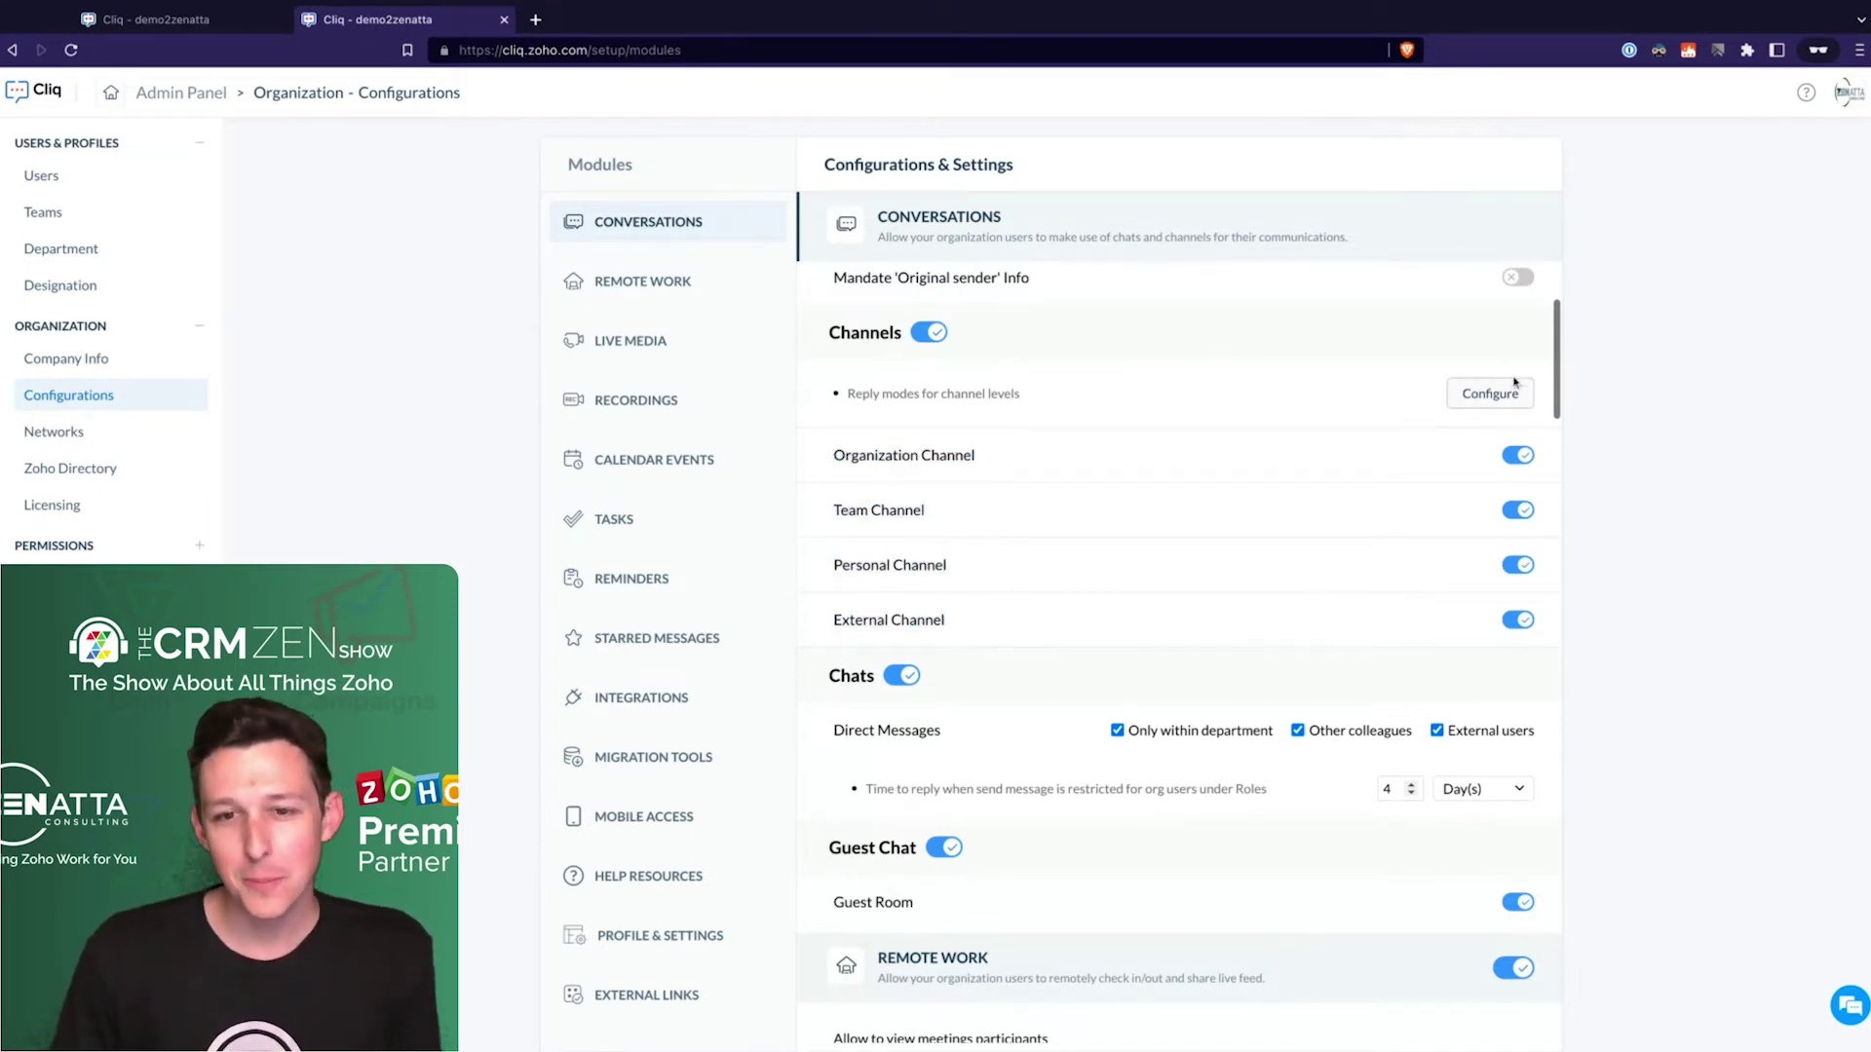
left_click(1513, 386)
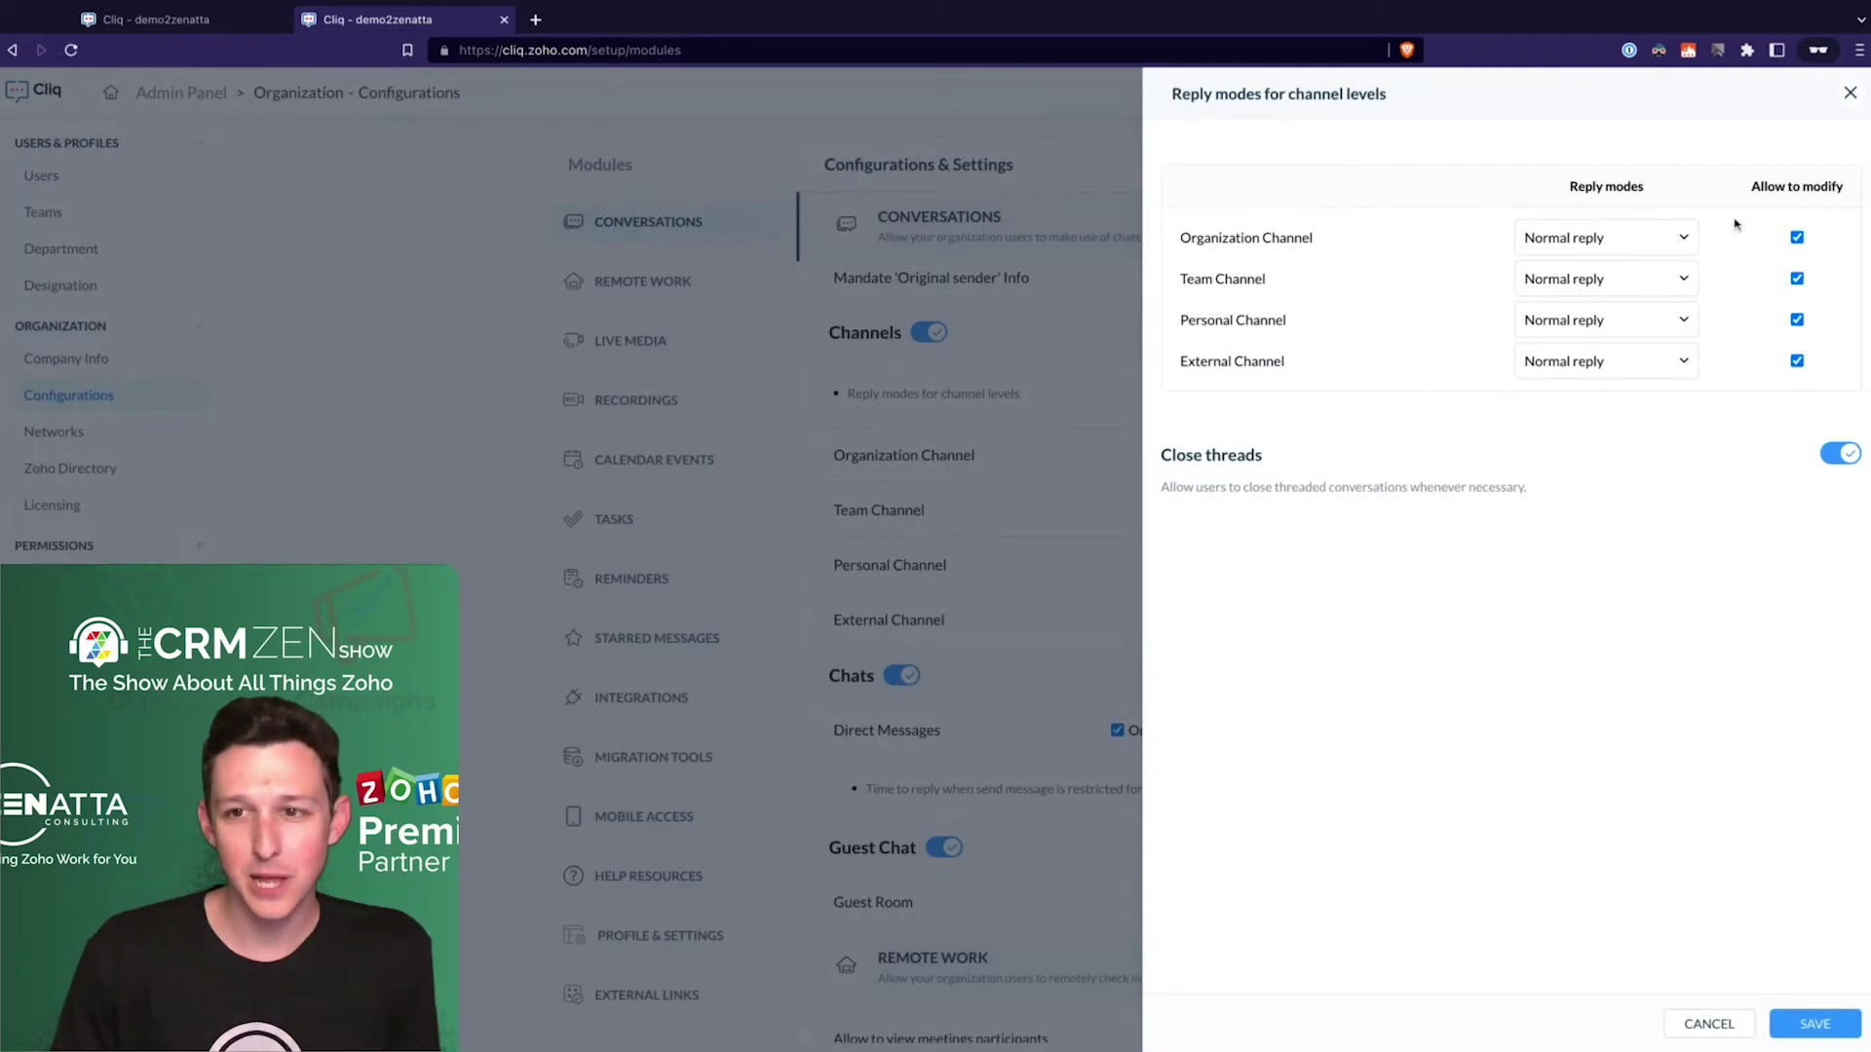
left_click(1654, 277)
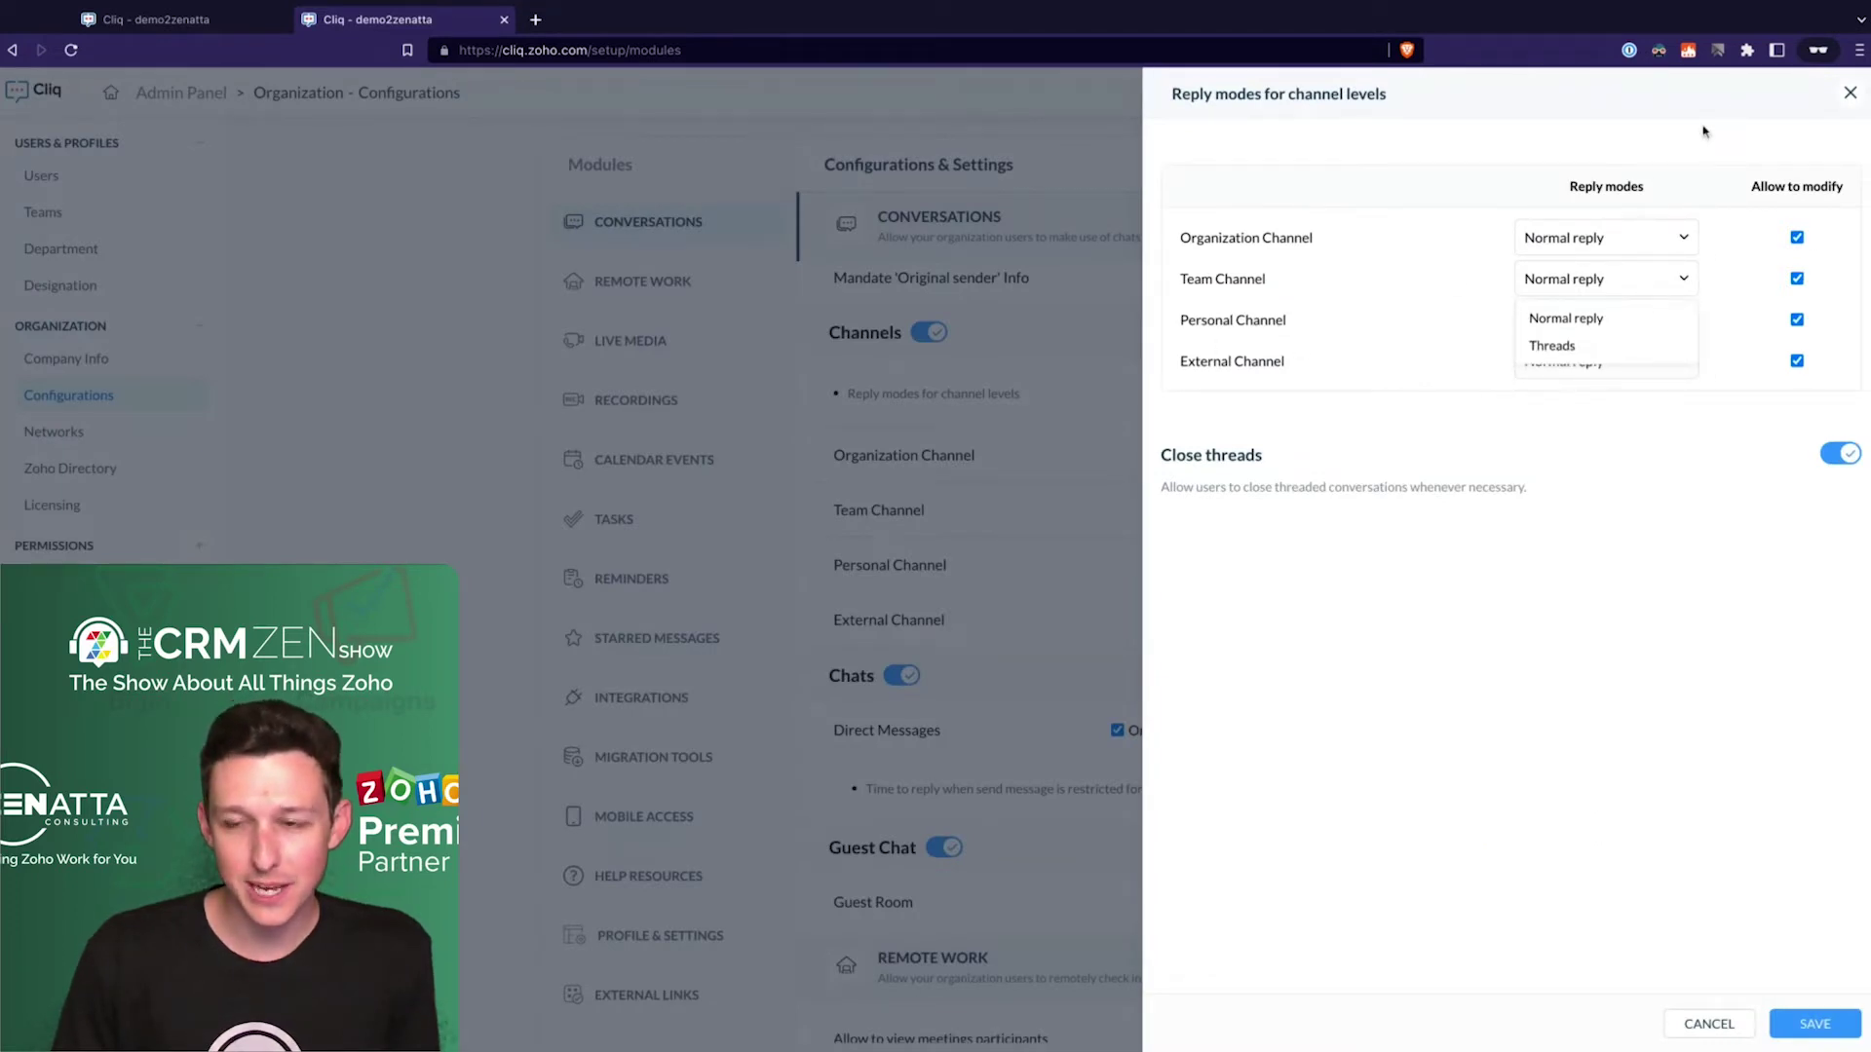
left_click(1736, 112)
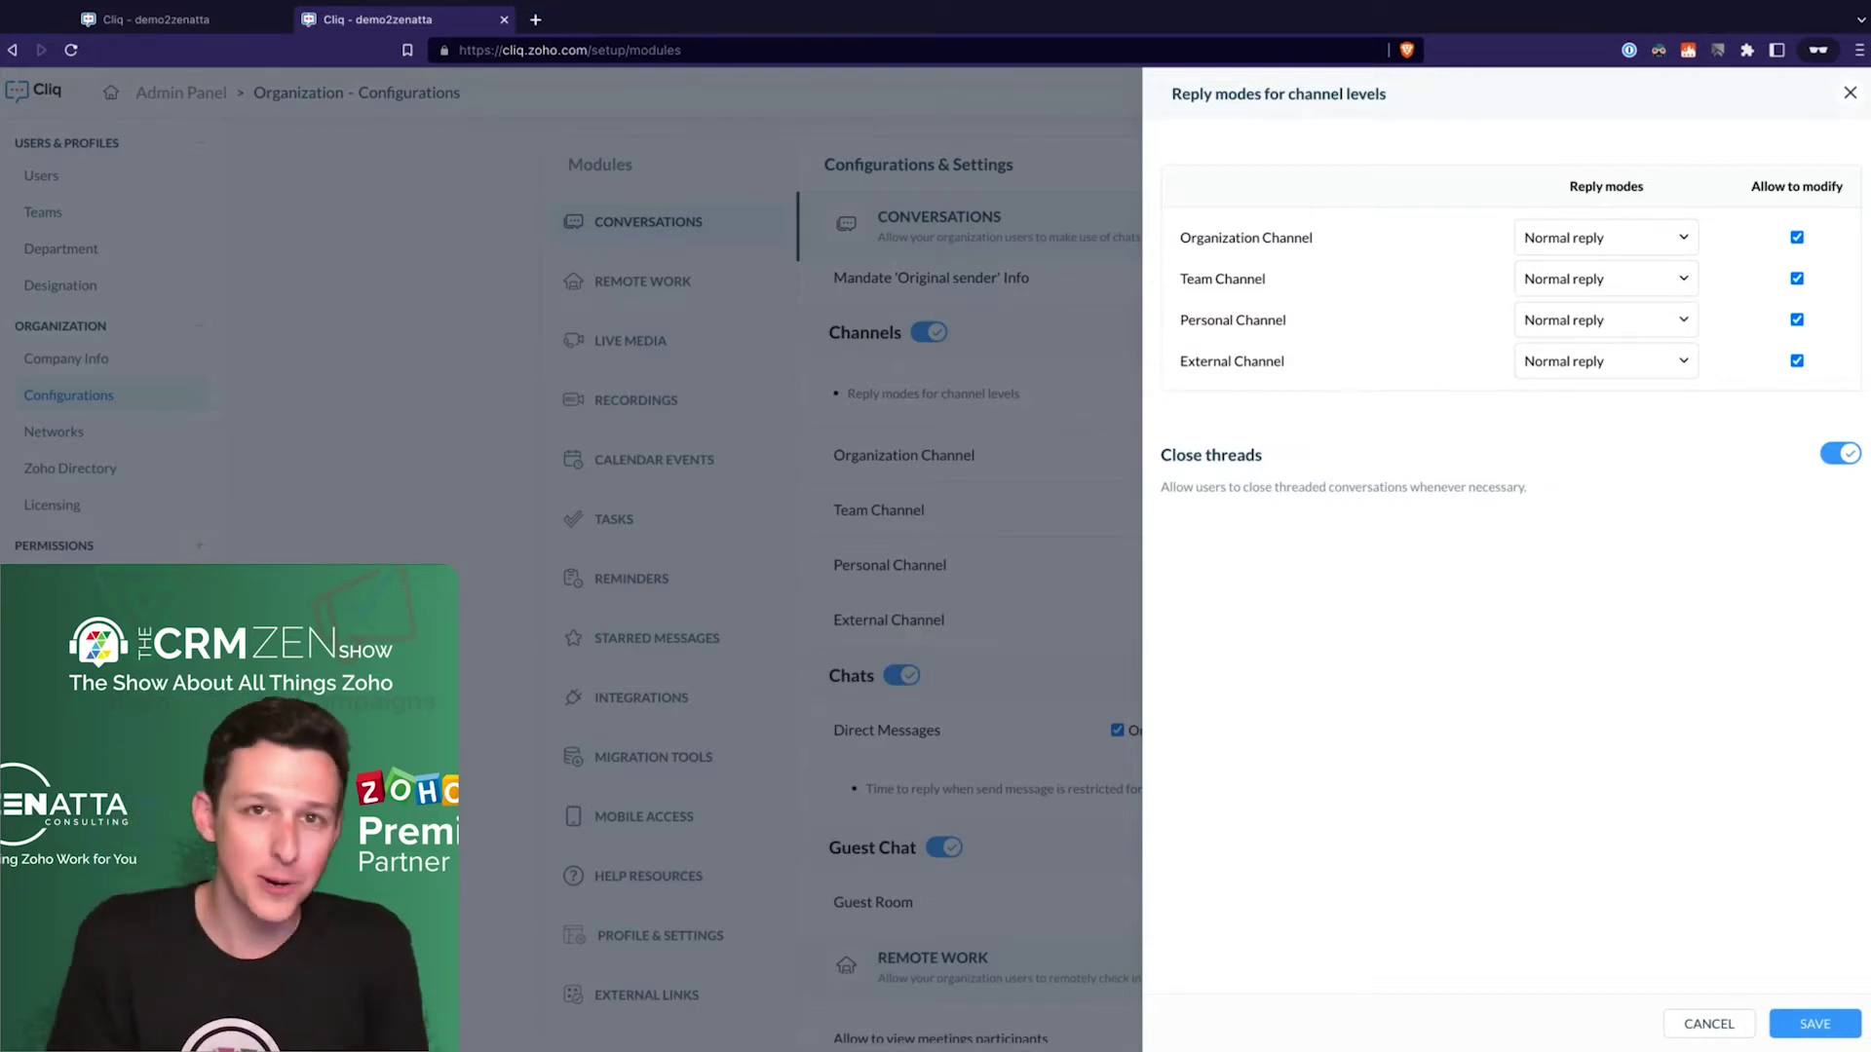
left_click(1849, 93)
Look through the remaining configuration modules, from Calendar Events, Tasks and Reminders back to Recordings and Live Media
scroll(986, 523, "down", 1)
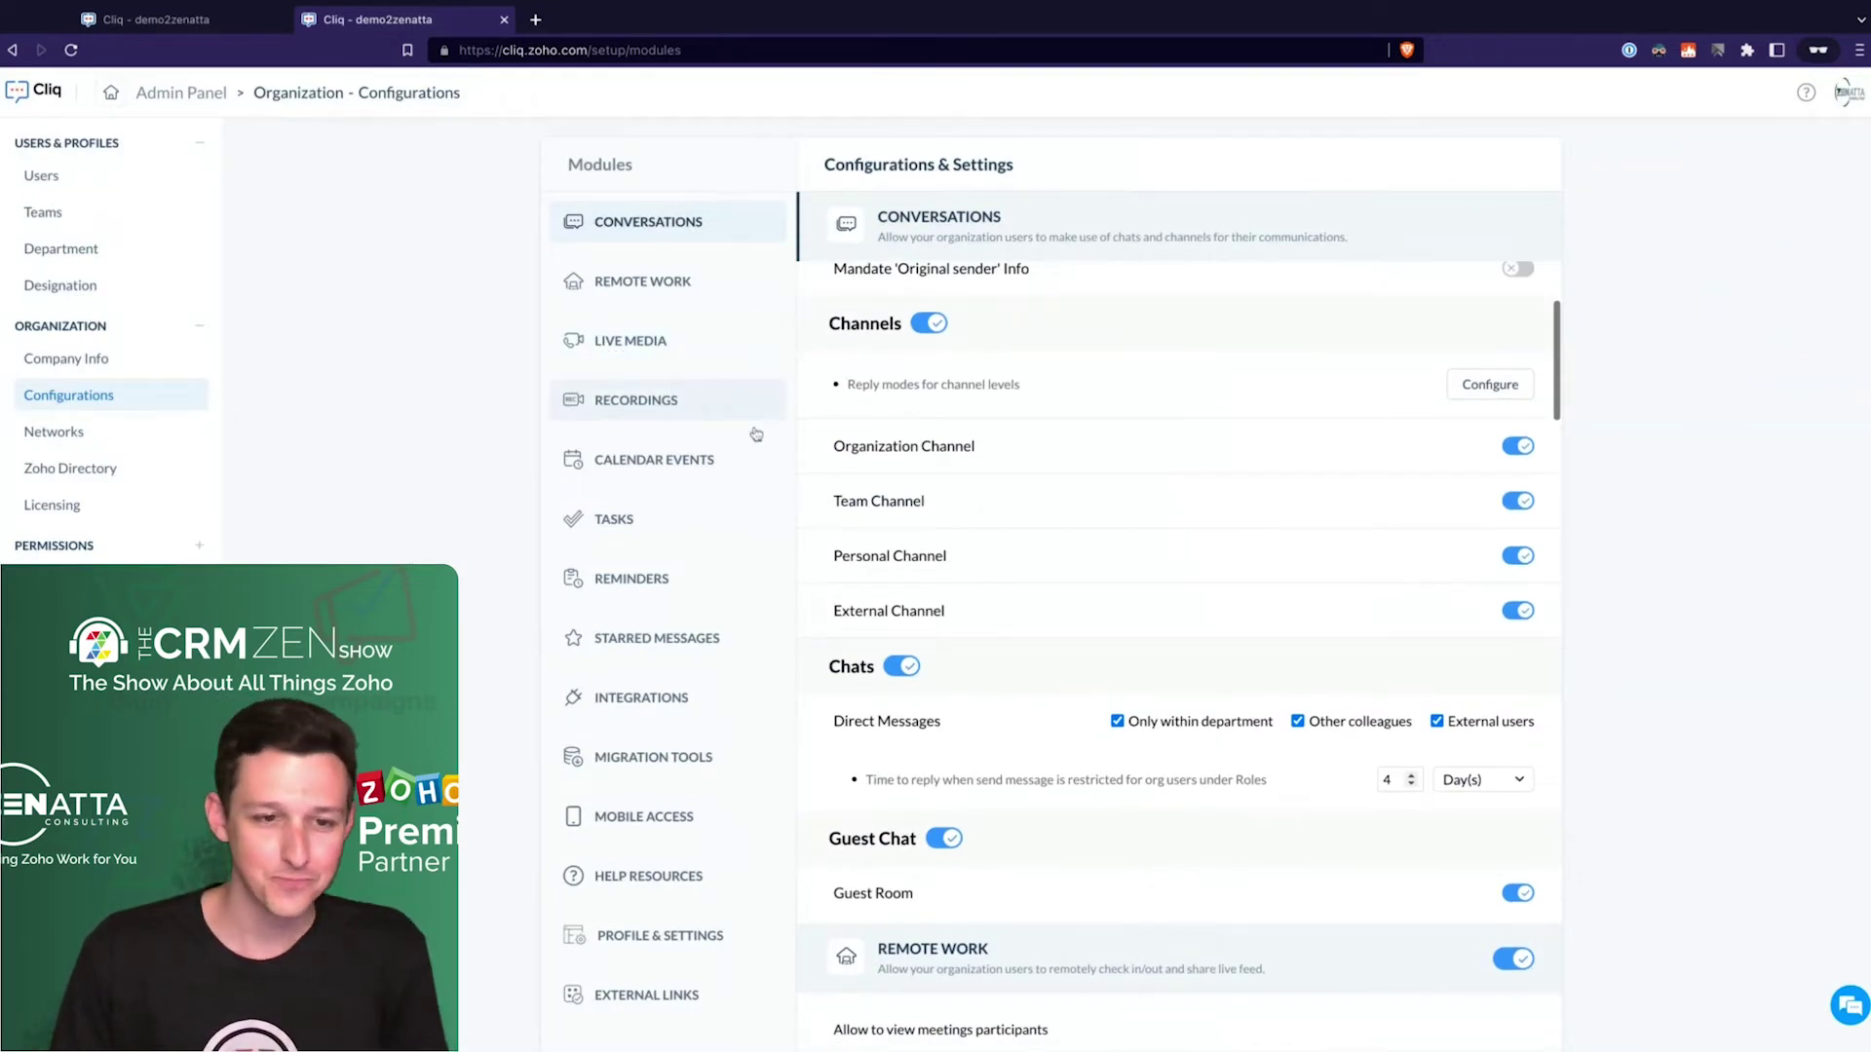
scroll(1014, 509, "down", 1)
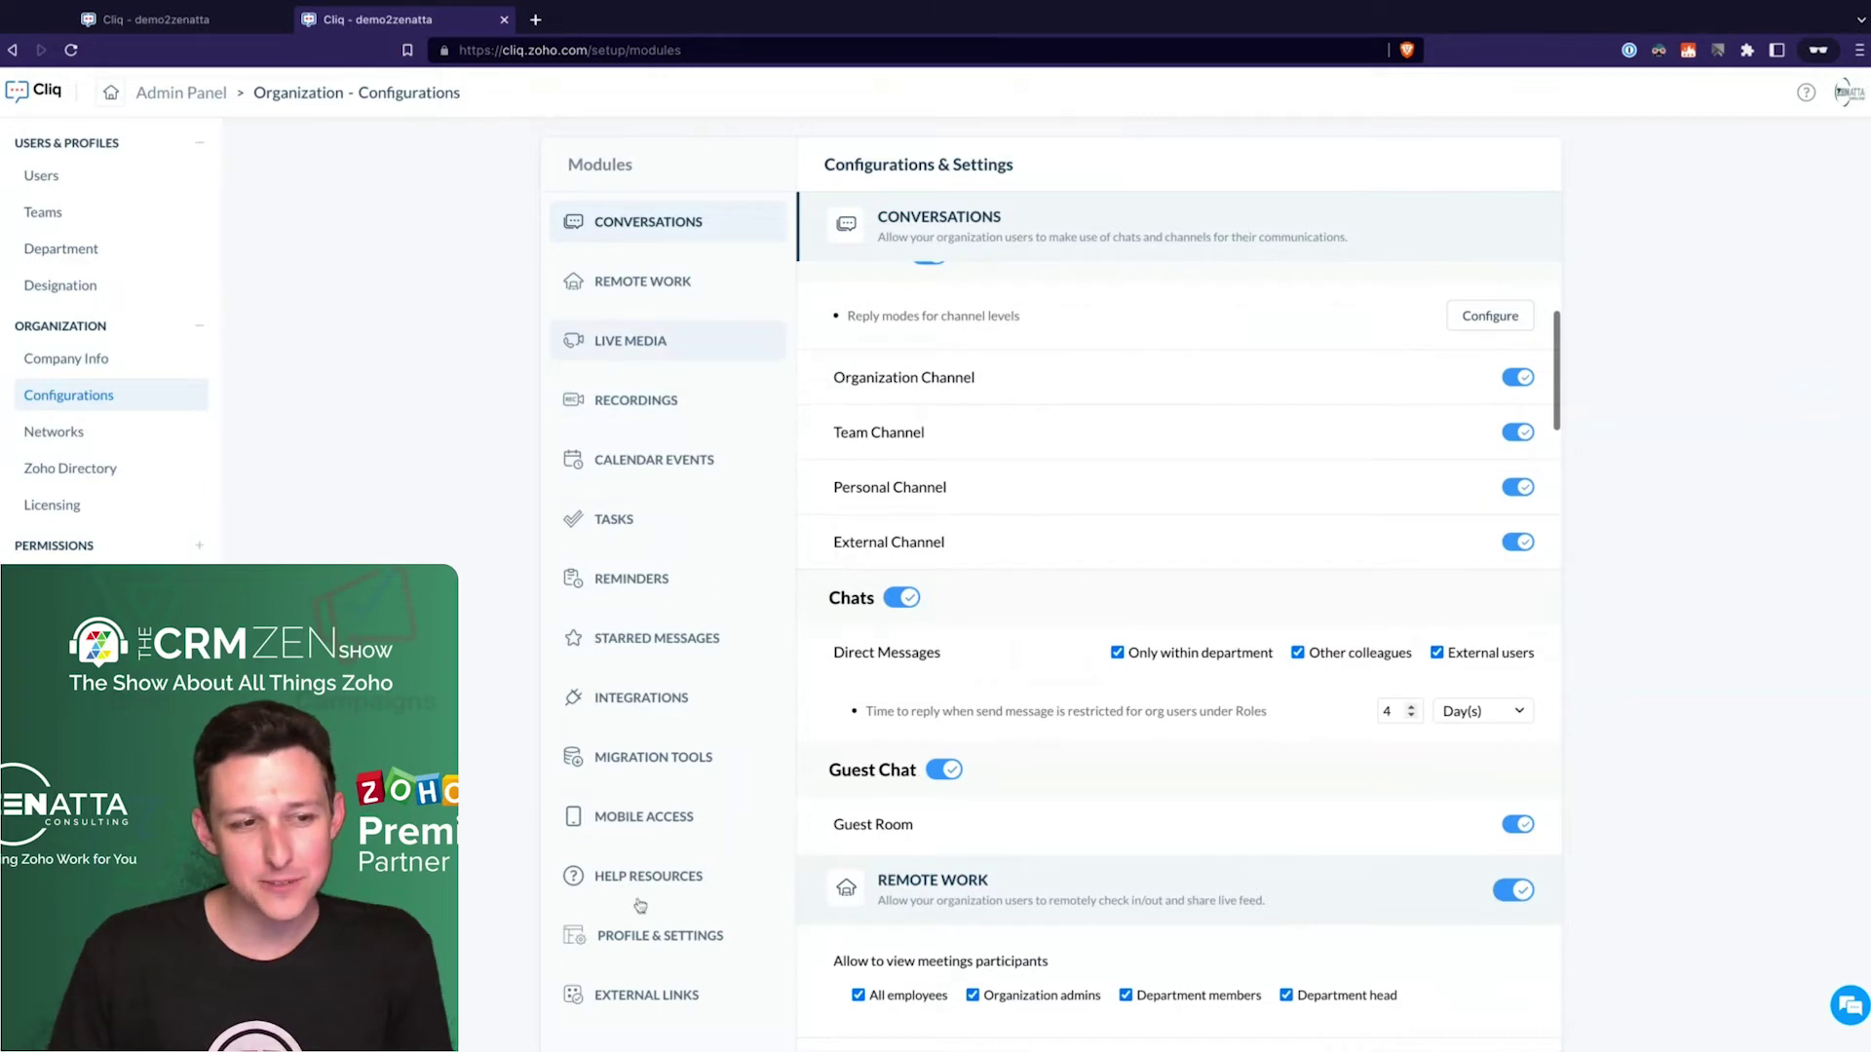
left_click(667, 462)
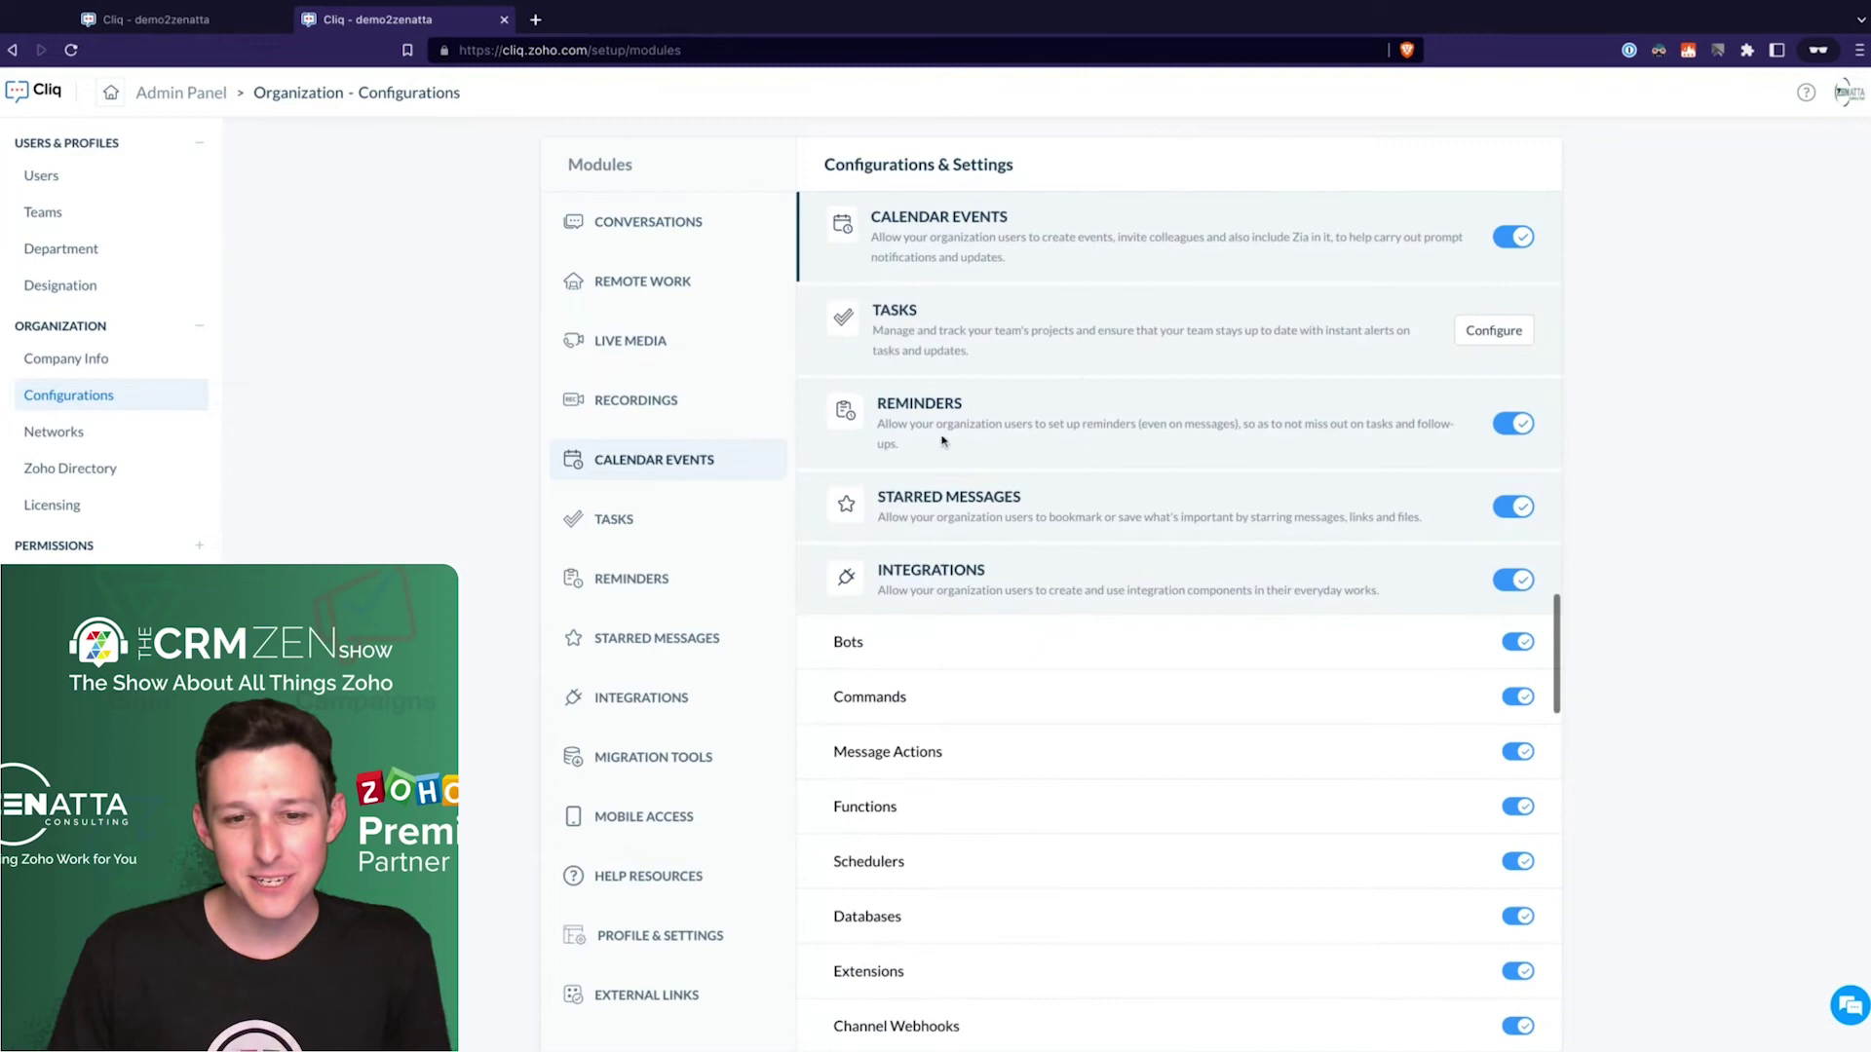
scroll(967, 649, "up", 2)
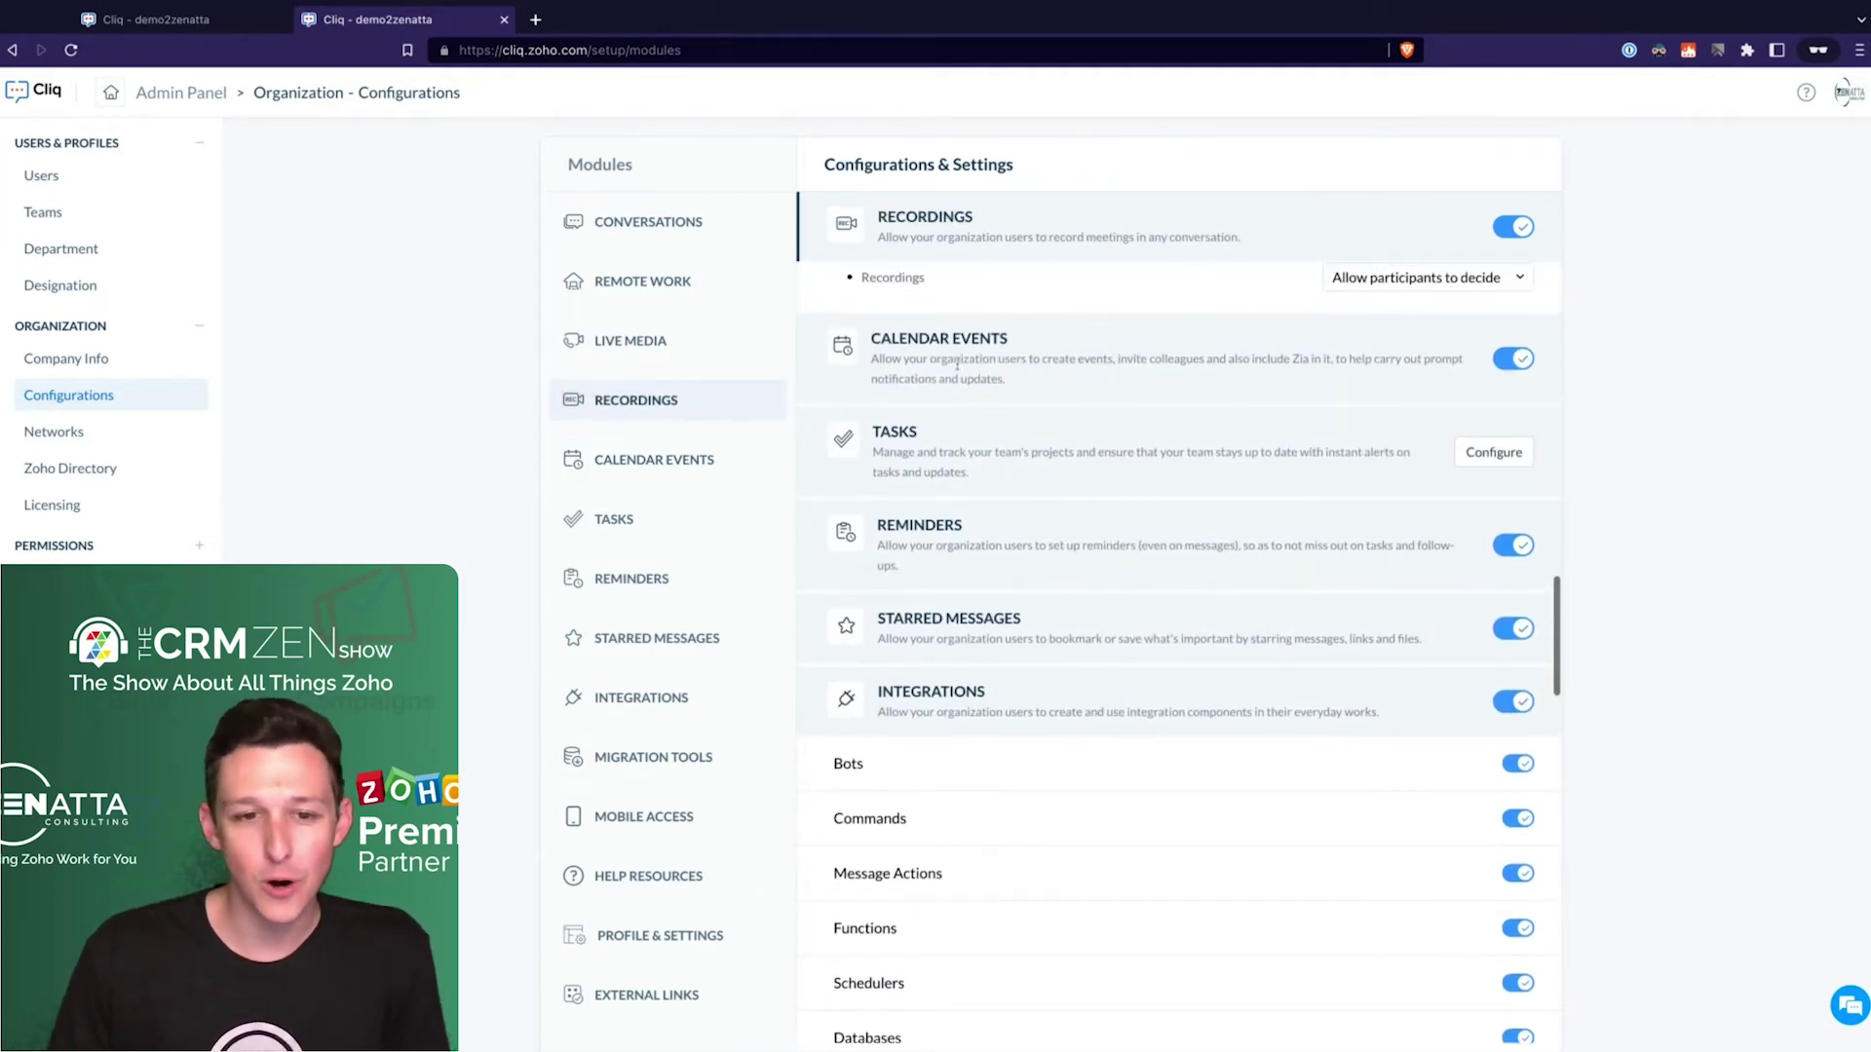
scroll(957, 364, "up", 1)
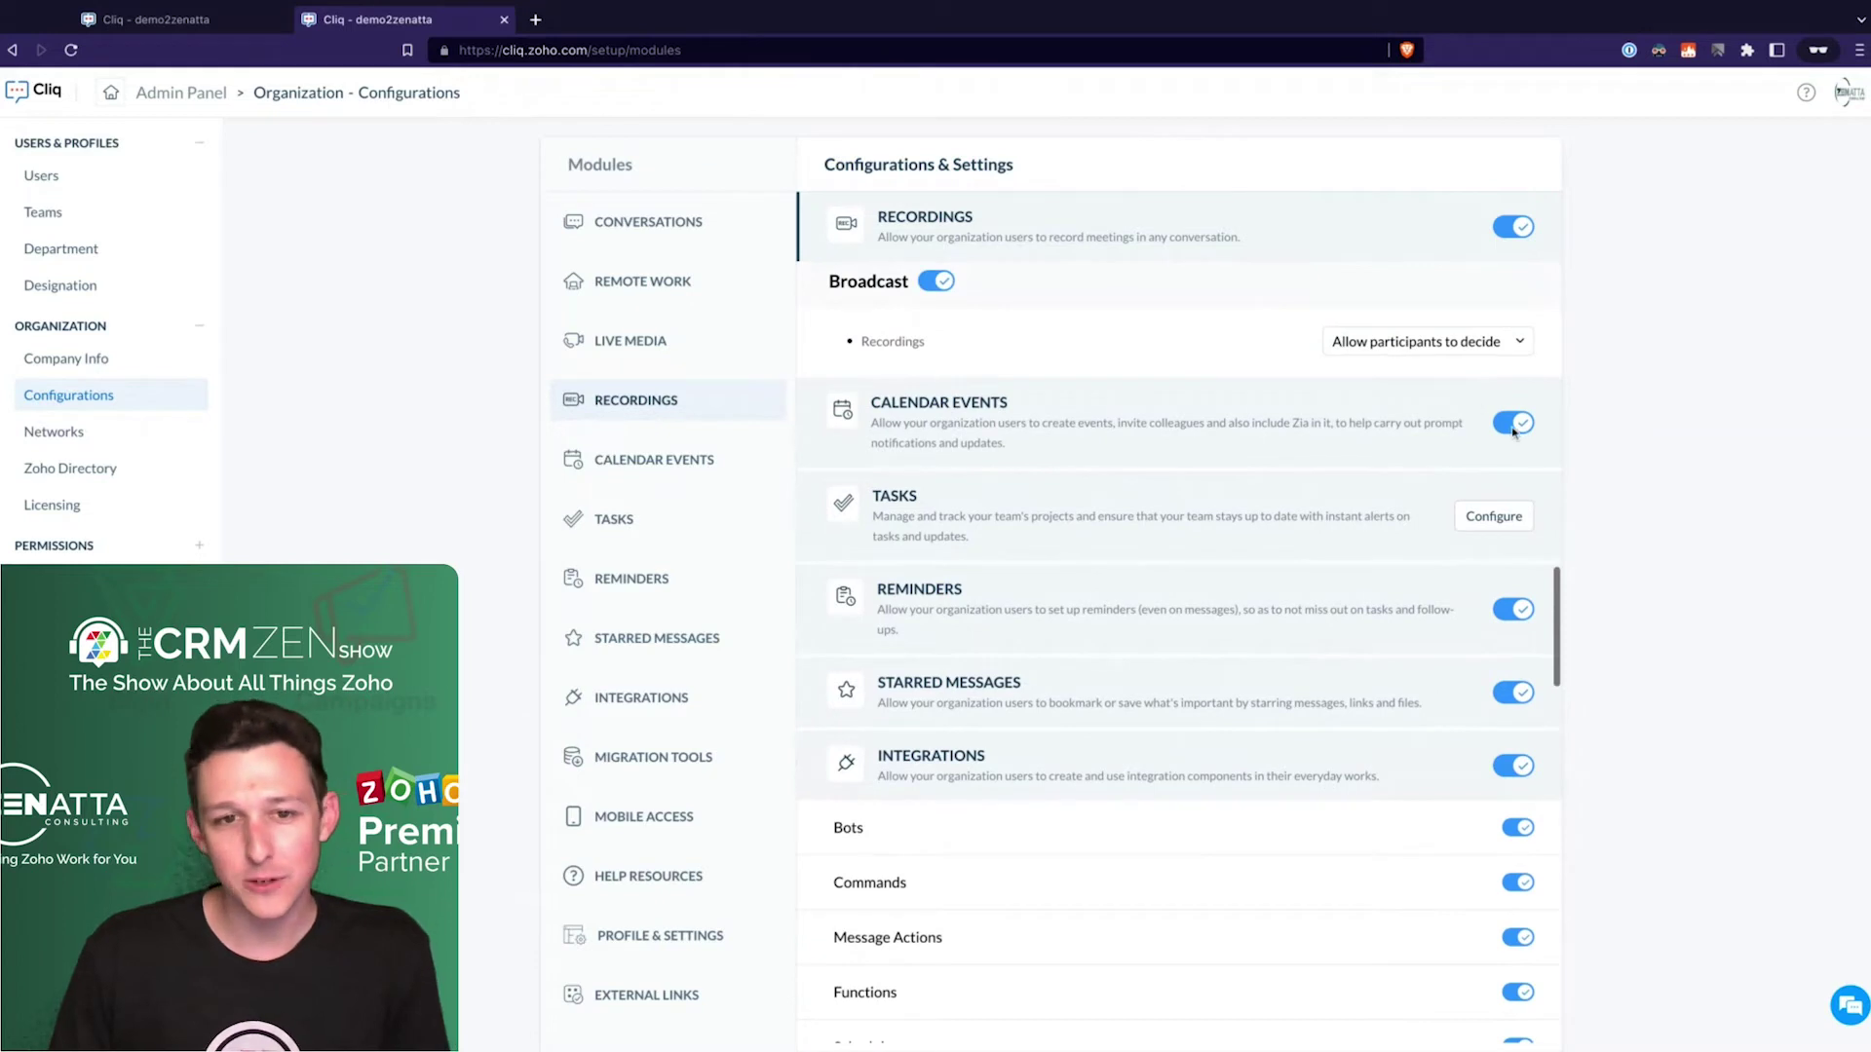
scroll(972, 468, "up", 5)
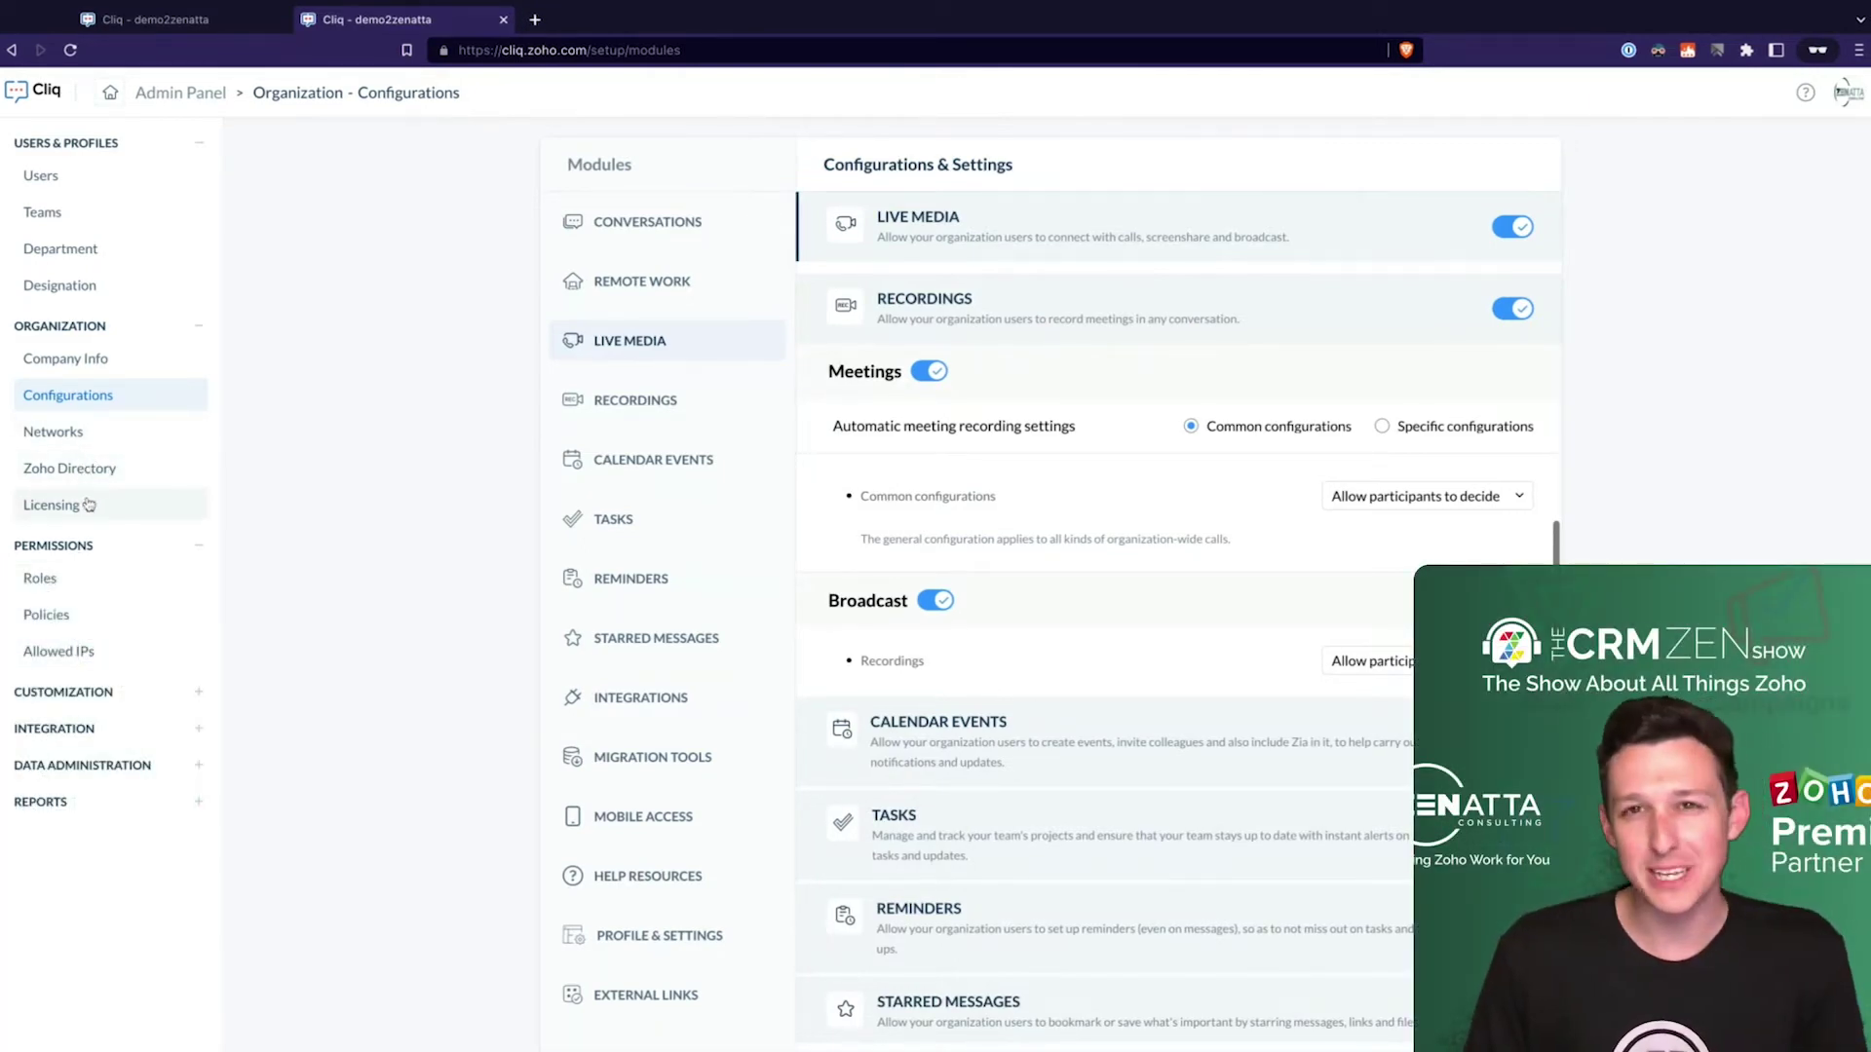
Review the Permissions section, covering user roles, the role types offered for a new role, and the Allowed IPs restrictions
left_click(98, 589)
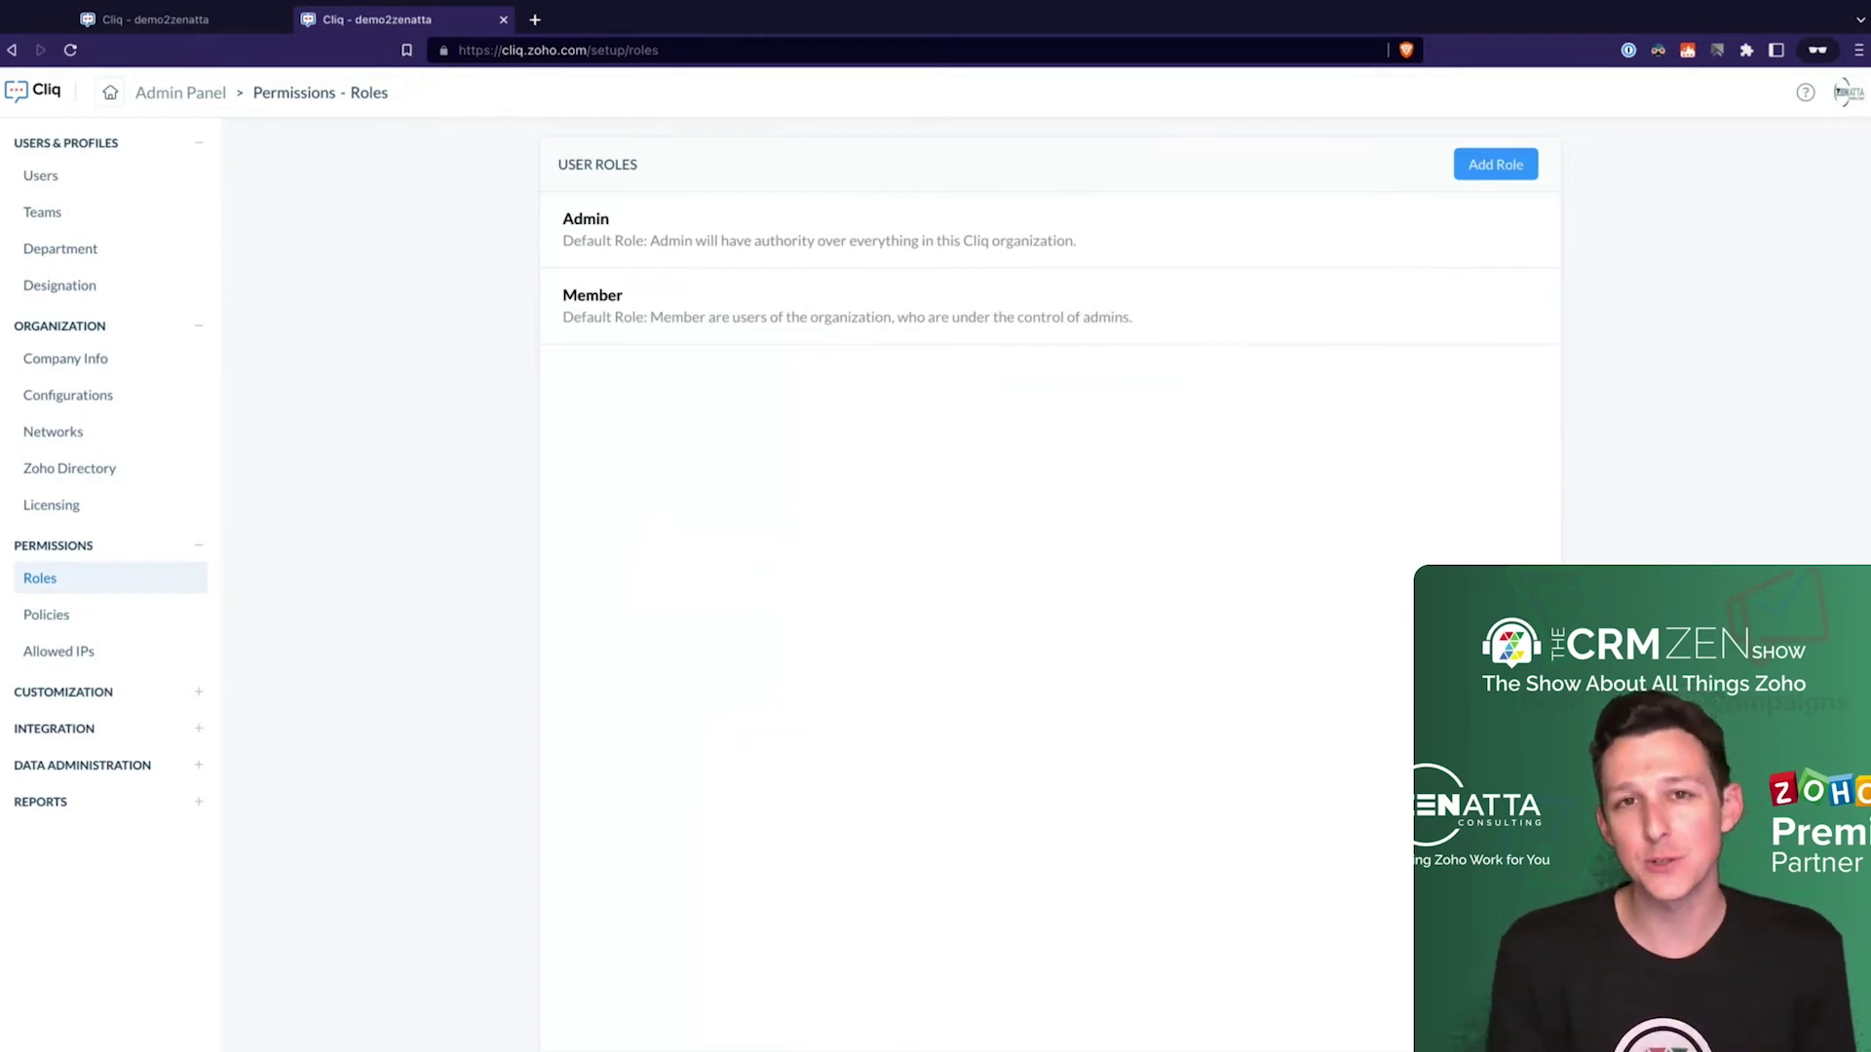
left_click(1496, 176)
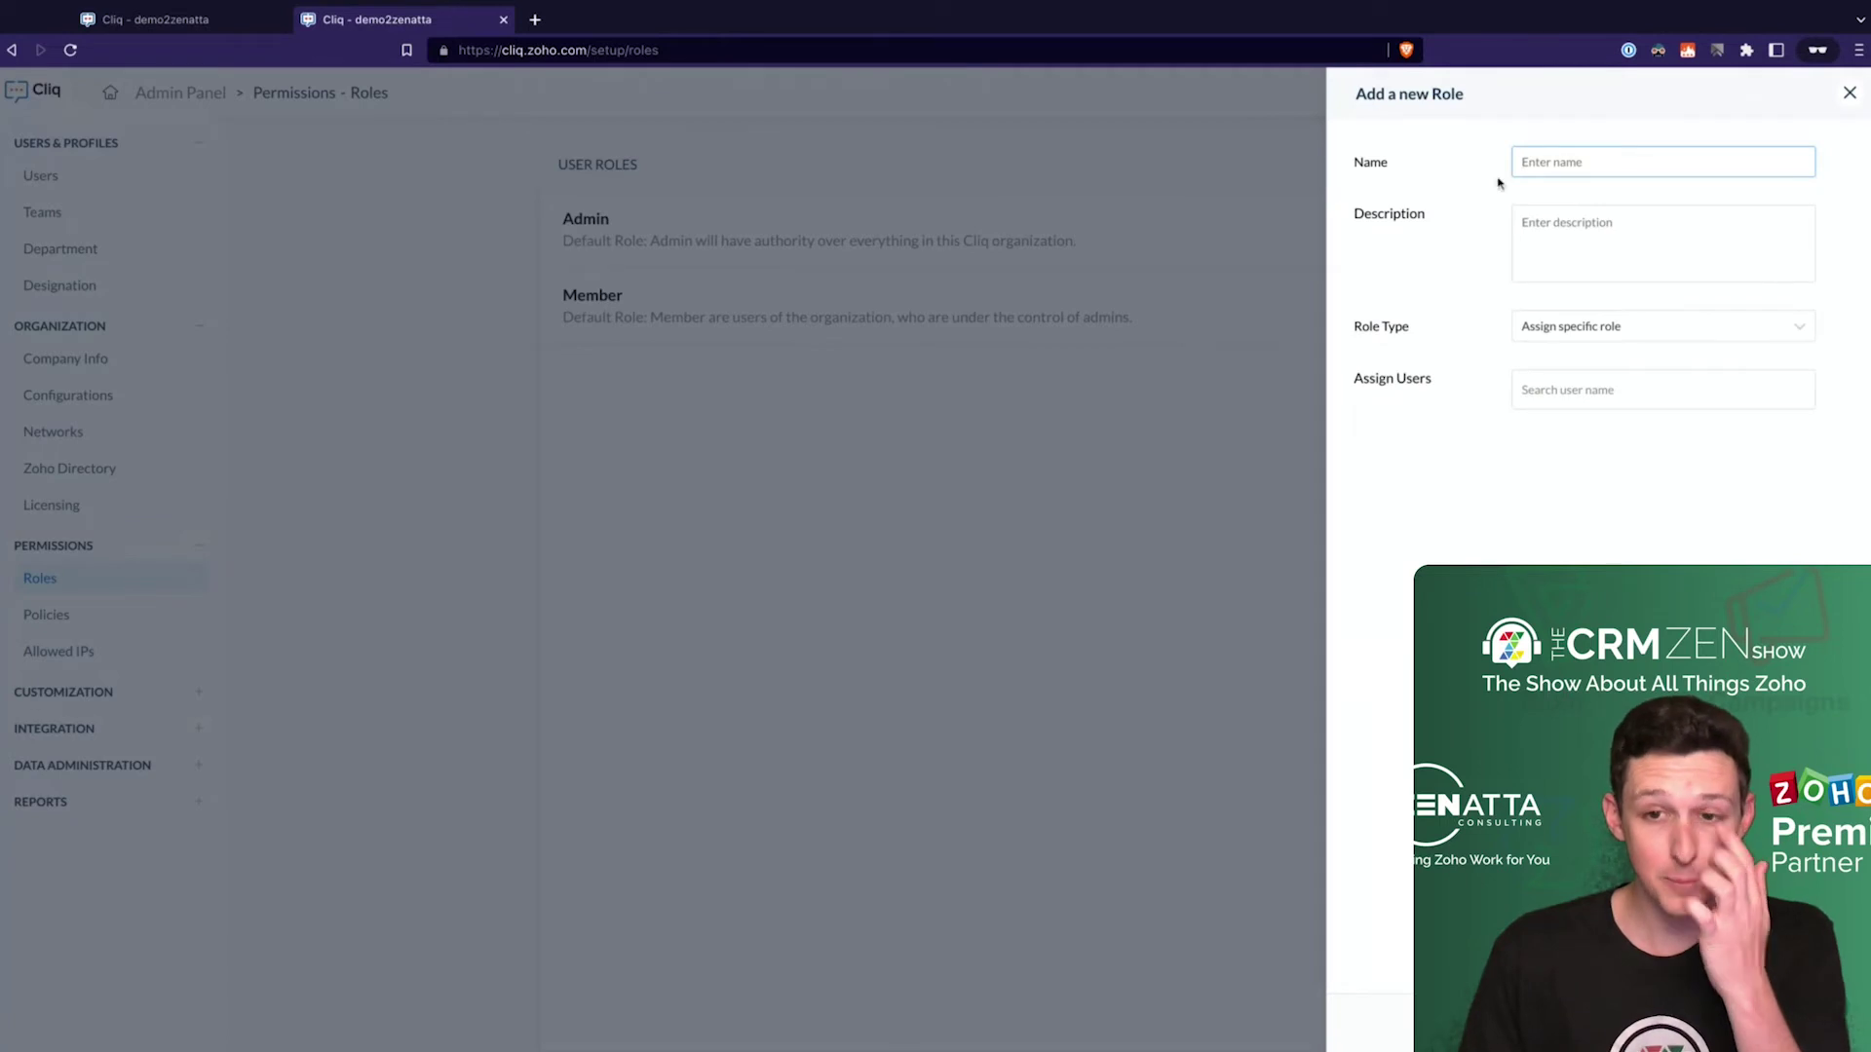
left_click(1642, 333)
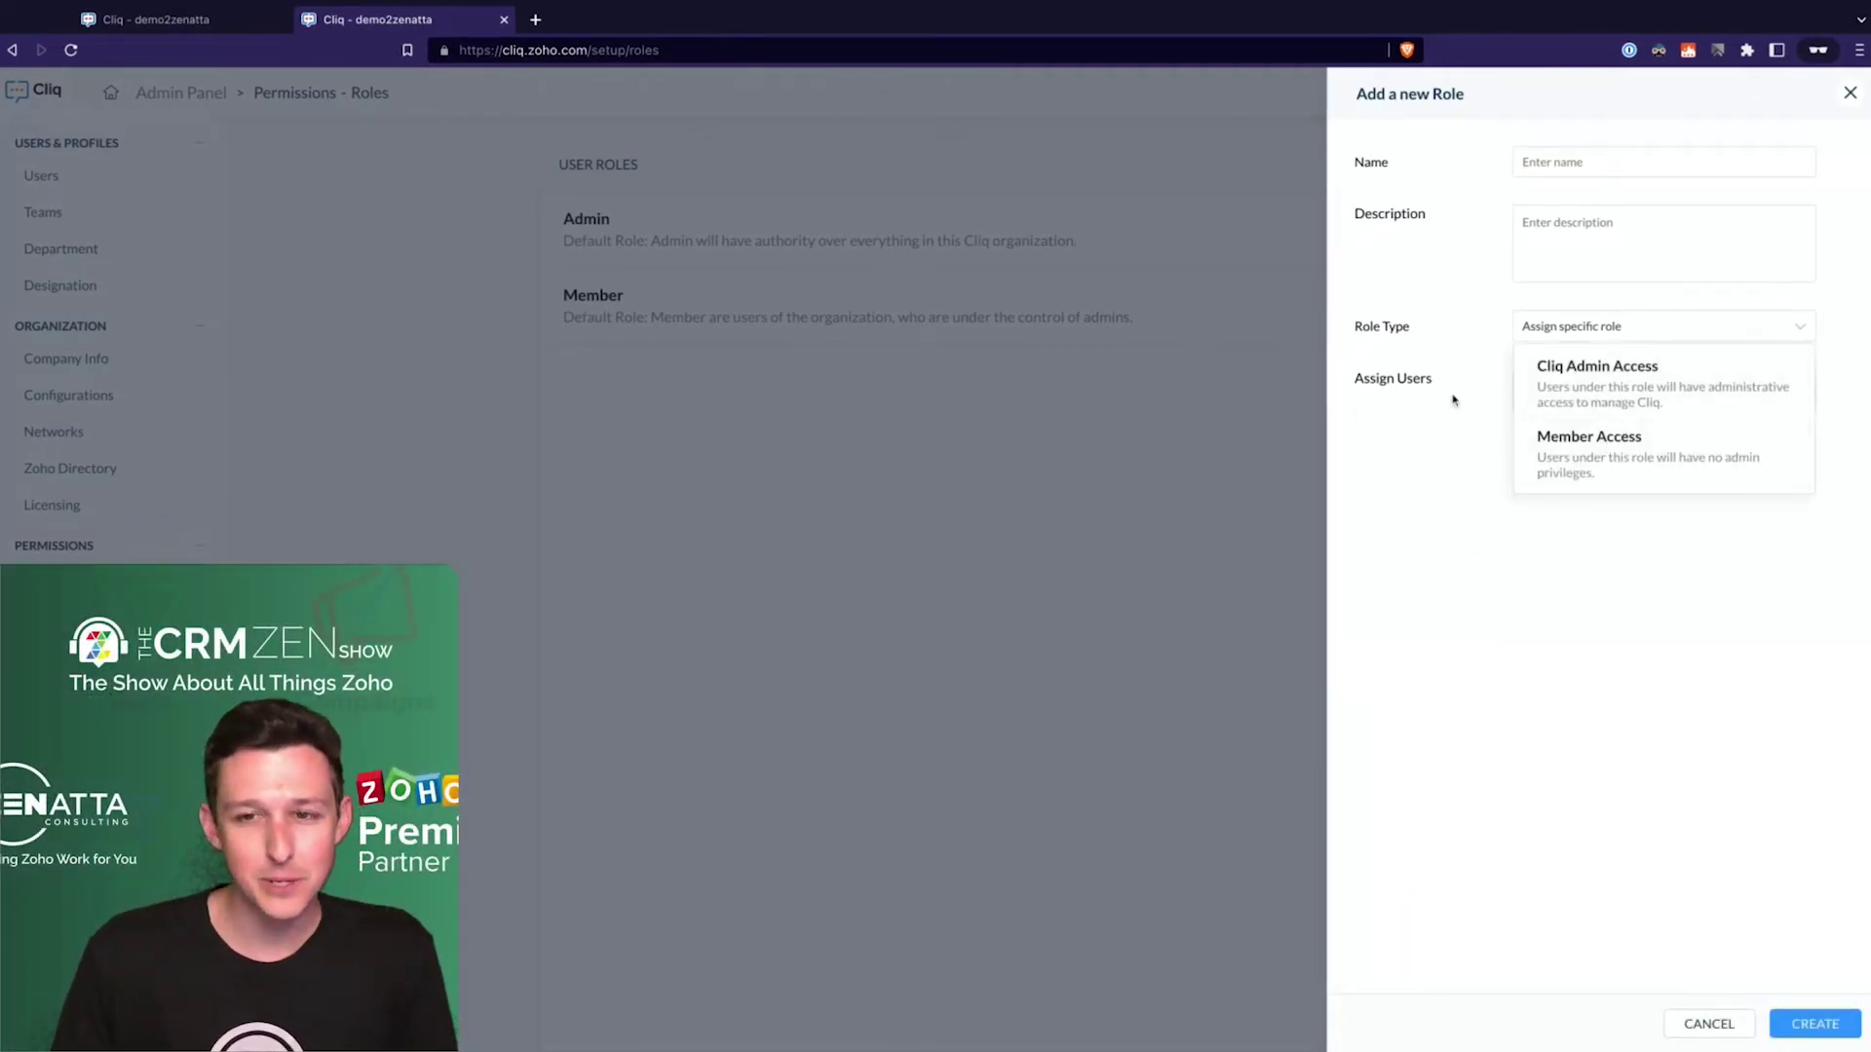
left_click(1447, 444)
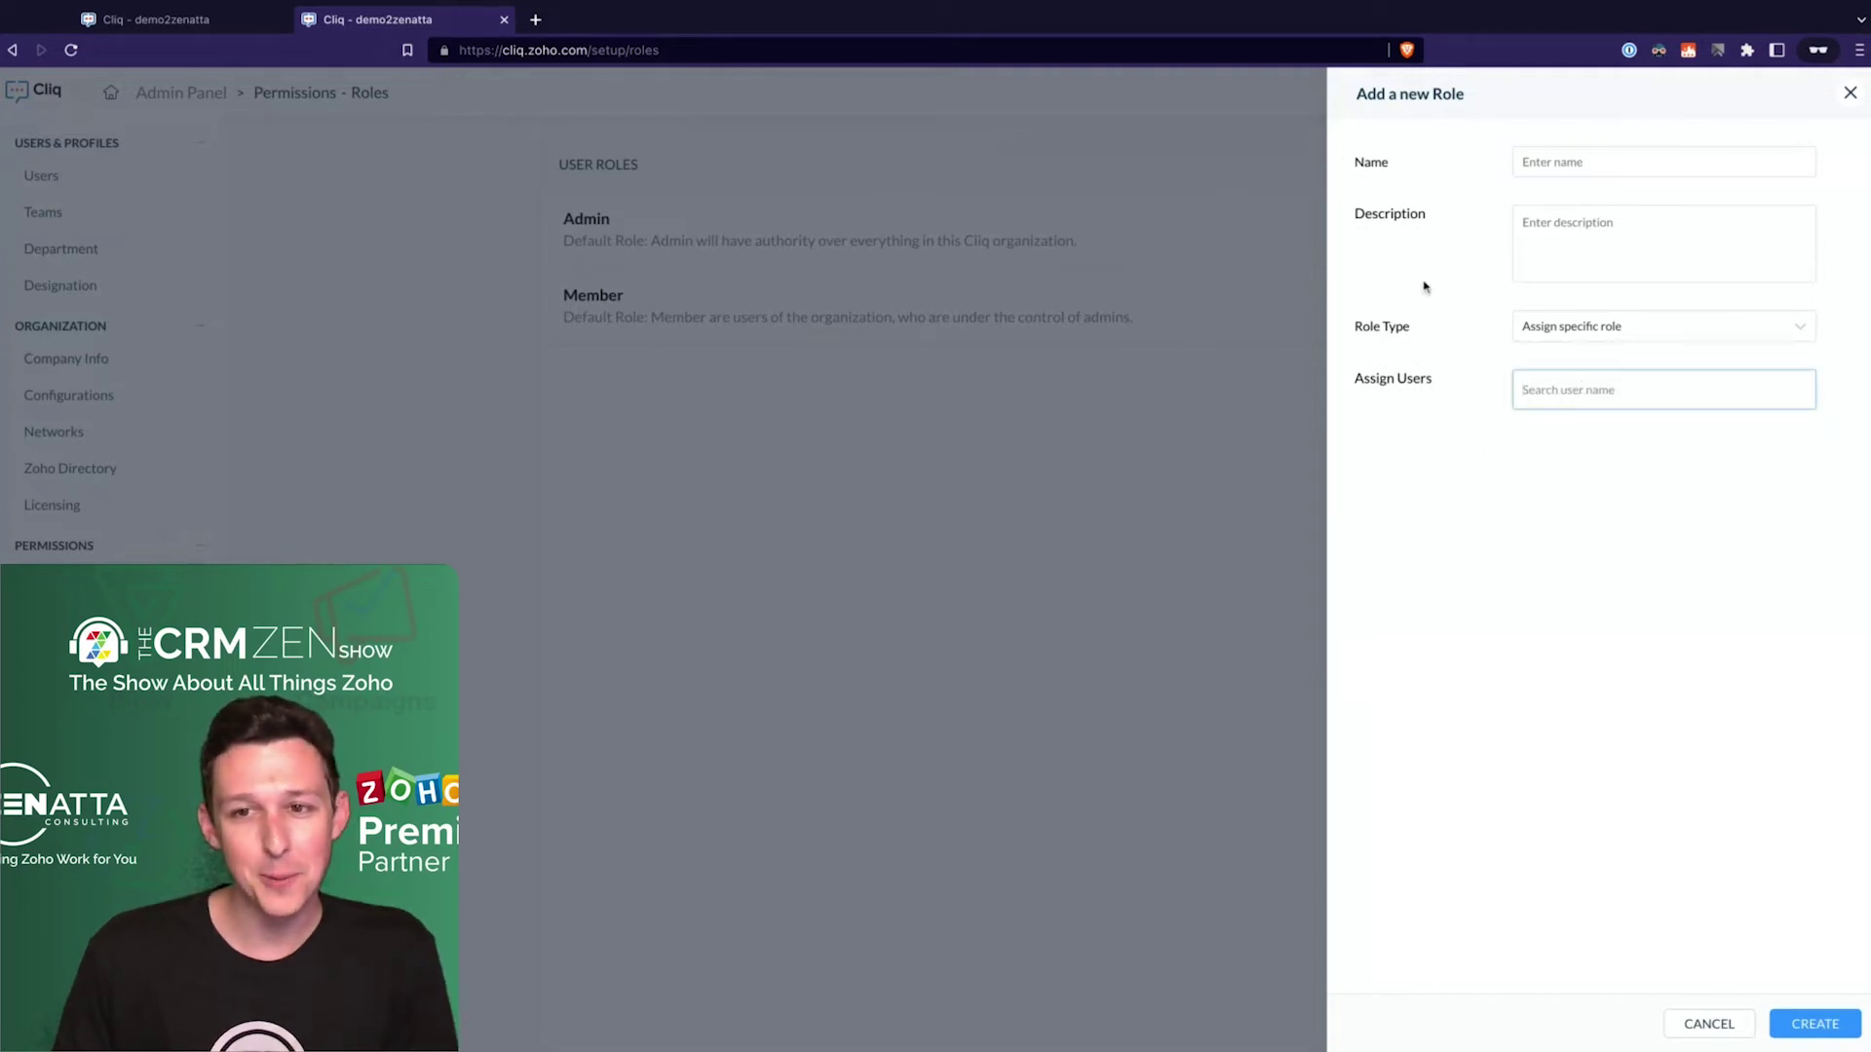
left_click(1850, 92)
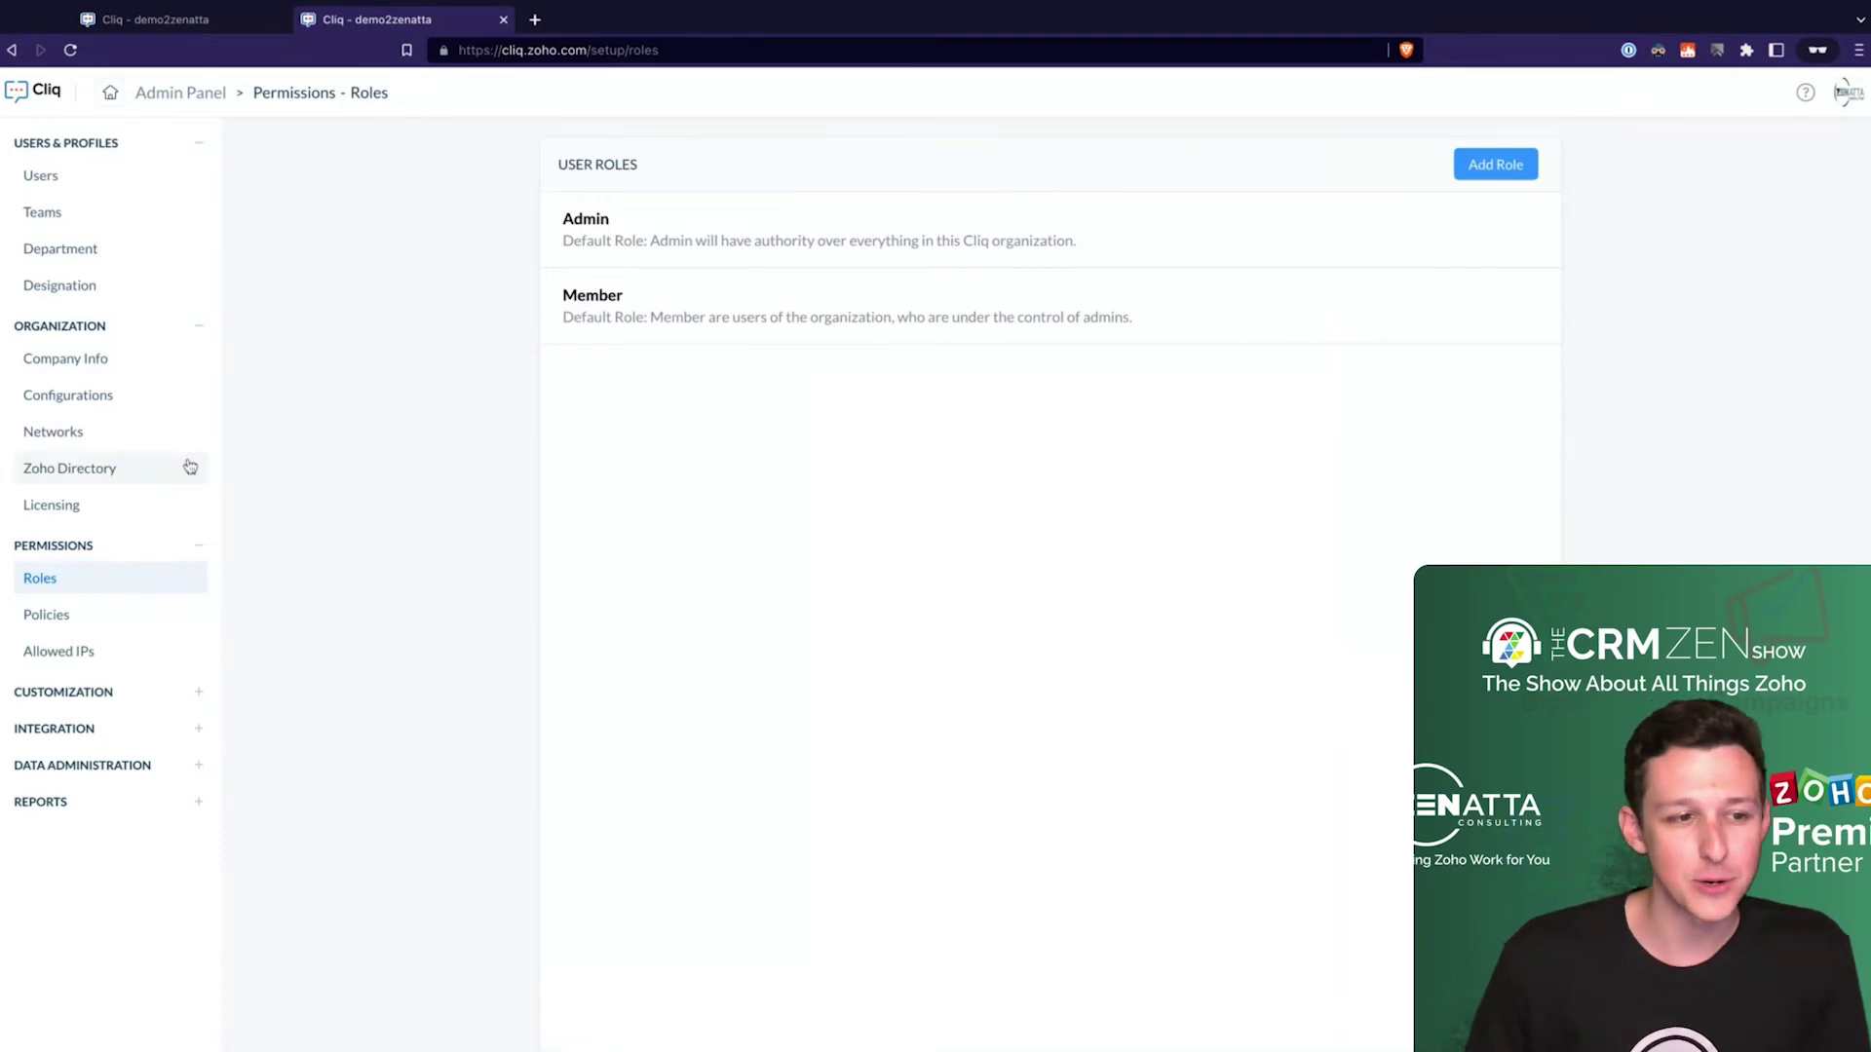
left_click(80, 660)
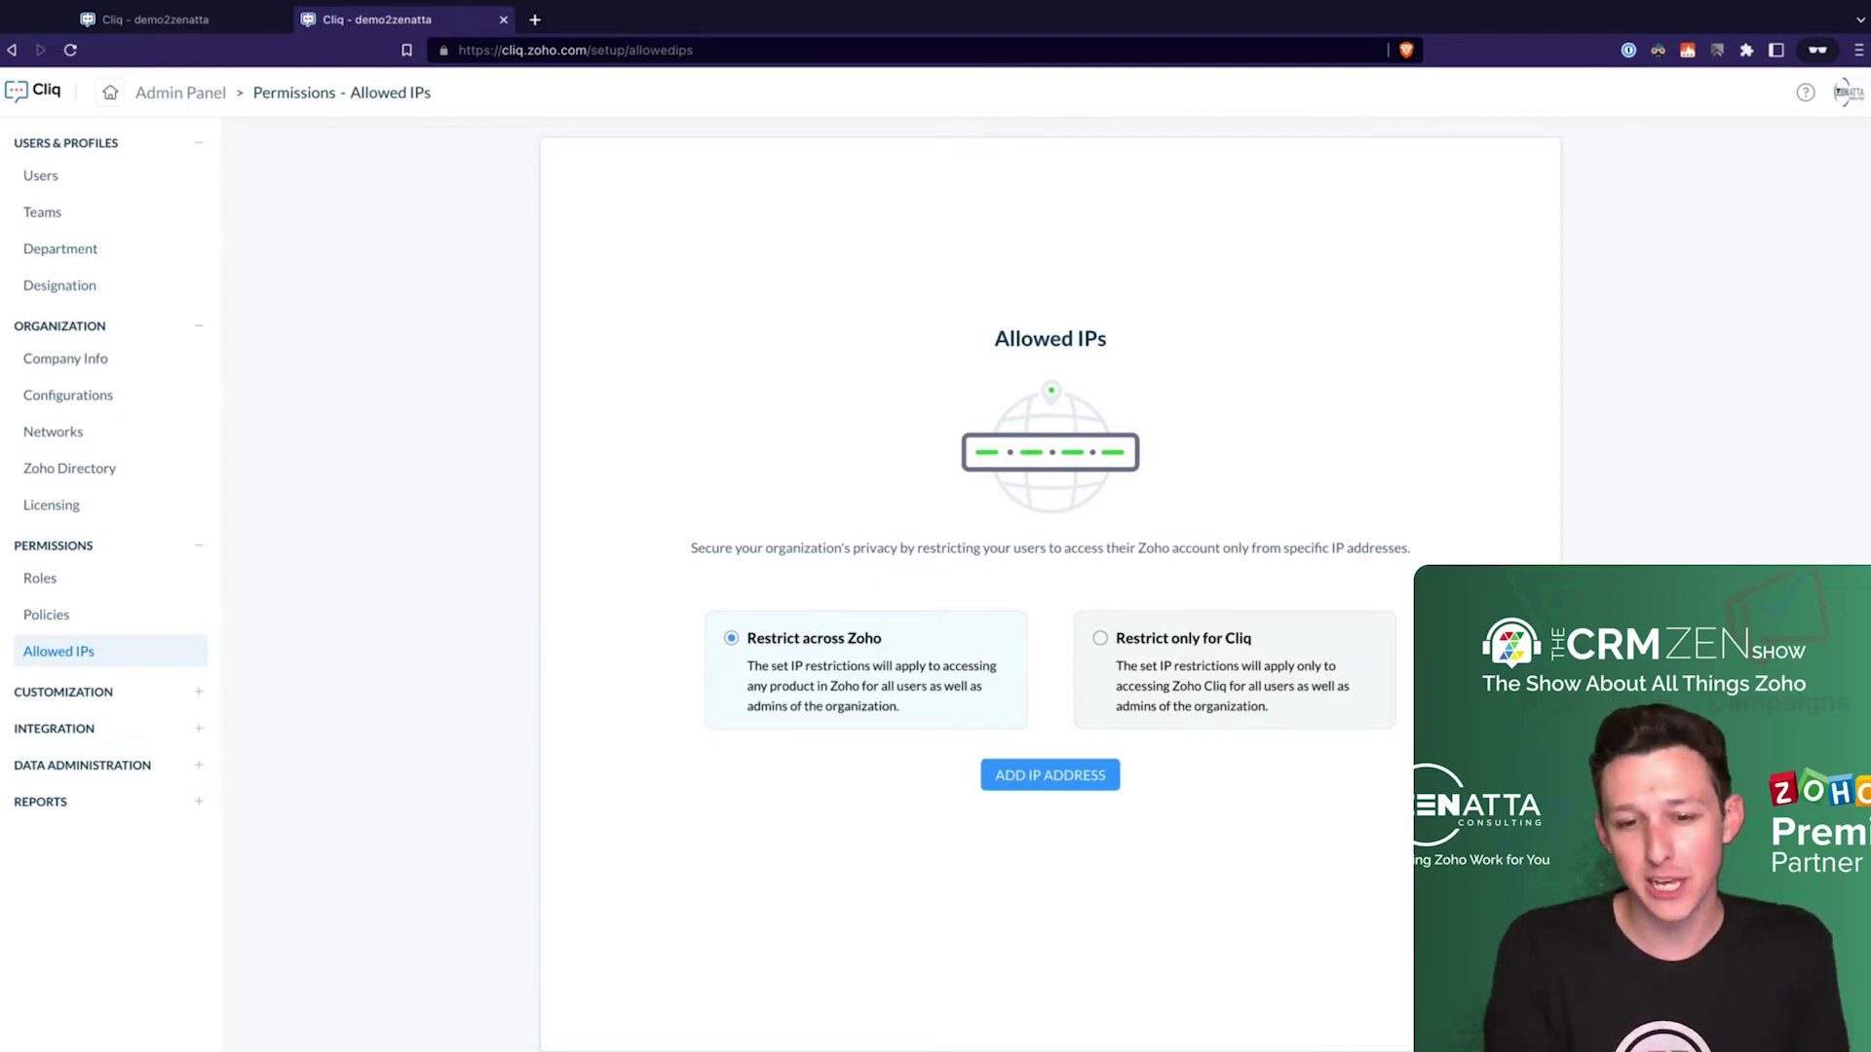
Review the Themes, Assets, Custom Domain and Emailers pages in the Customization section
left_click(62, 693)
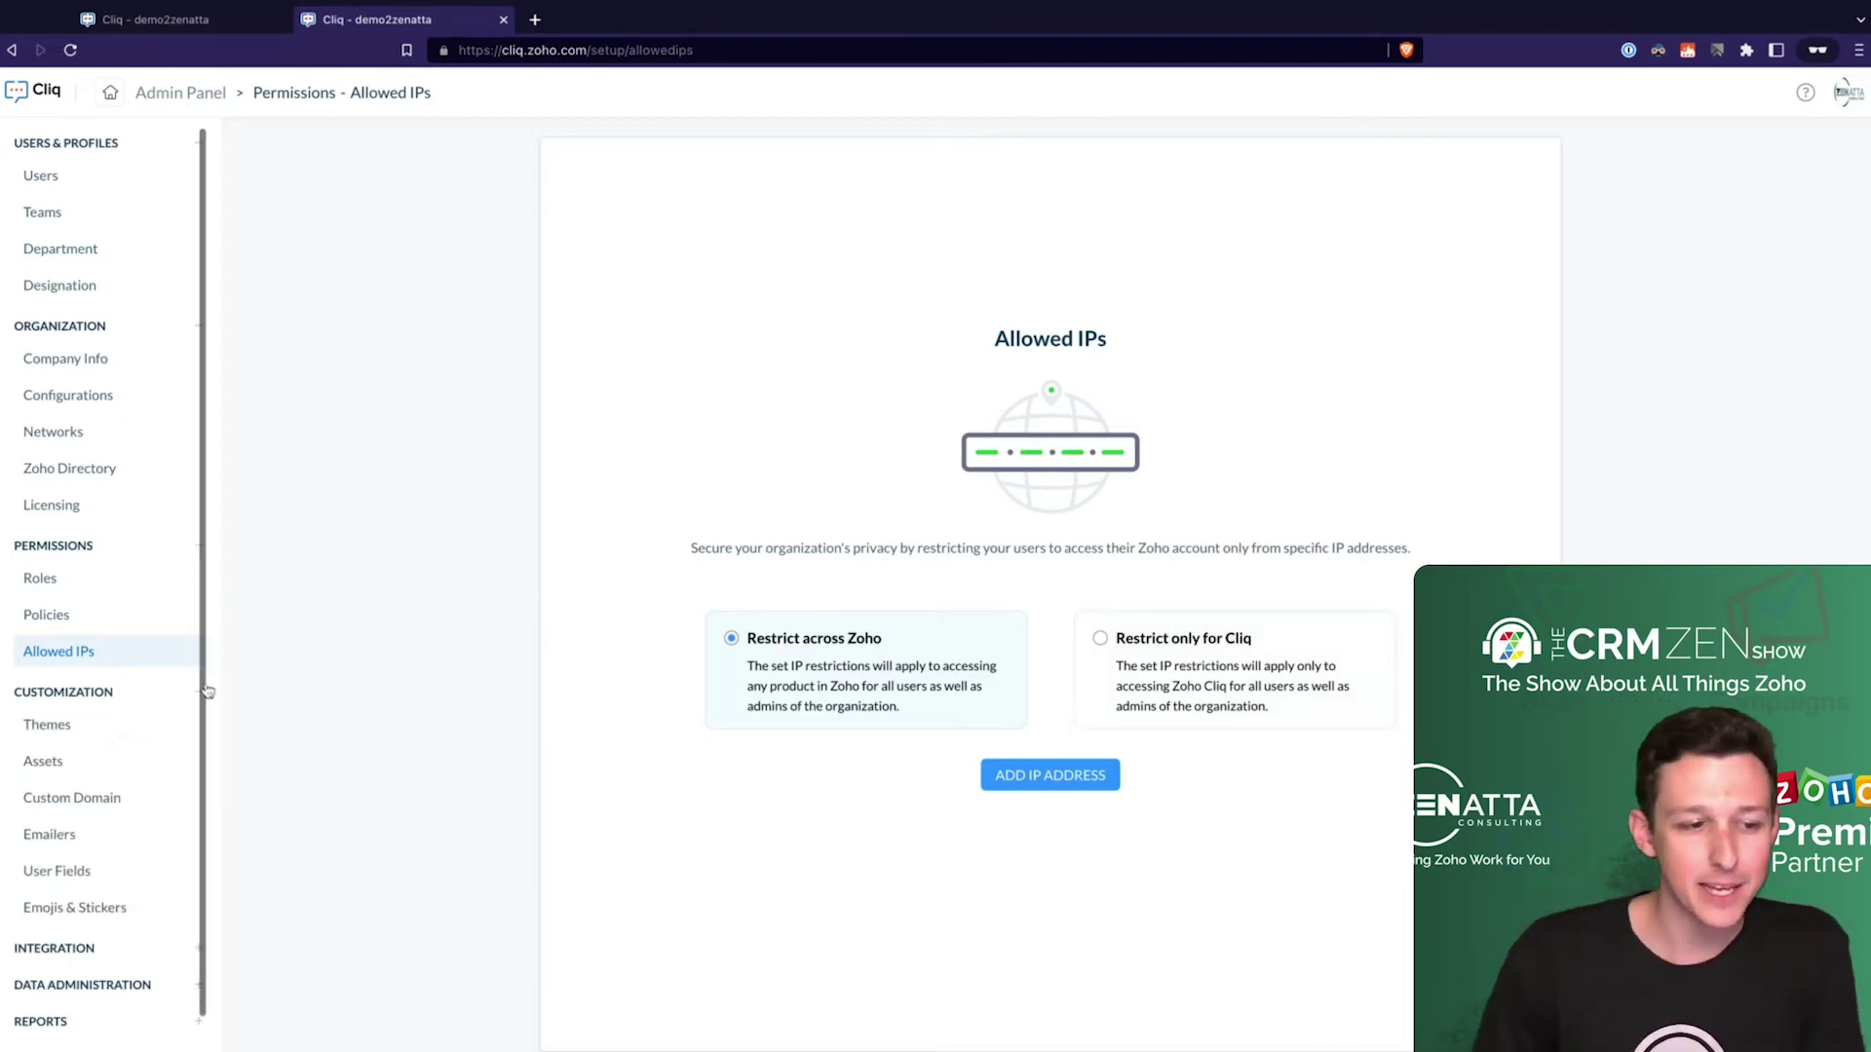
scroll(21, 661, "down", 1)
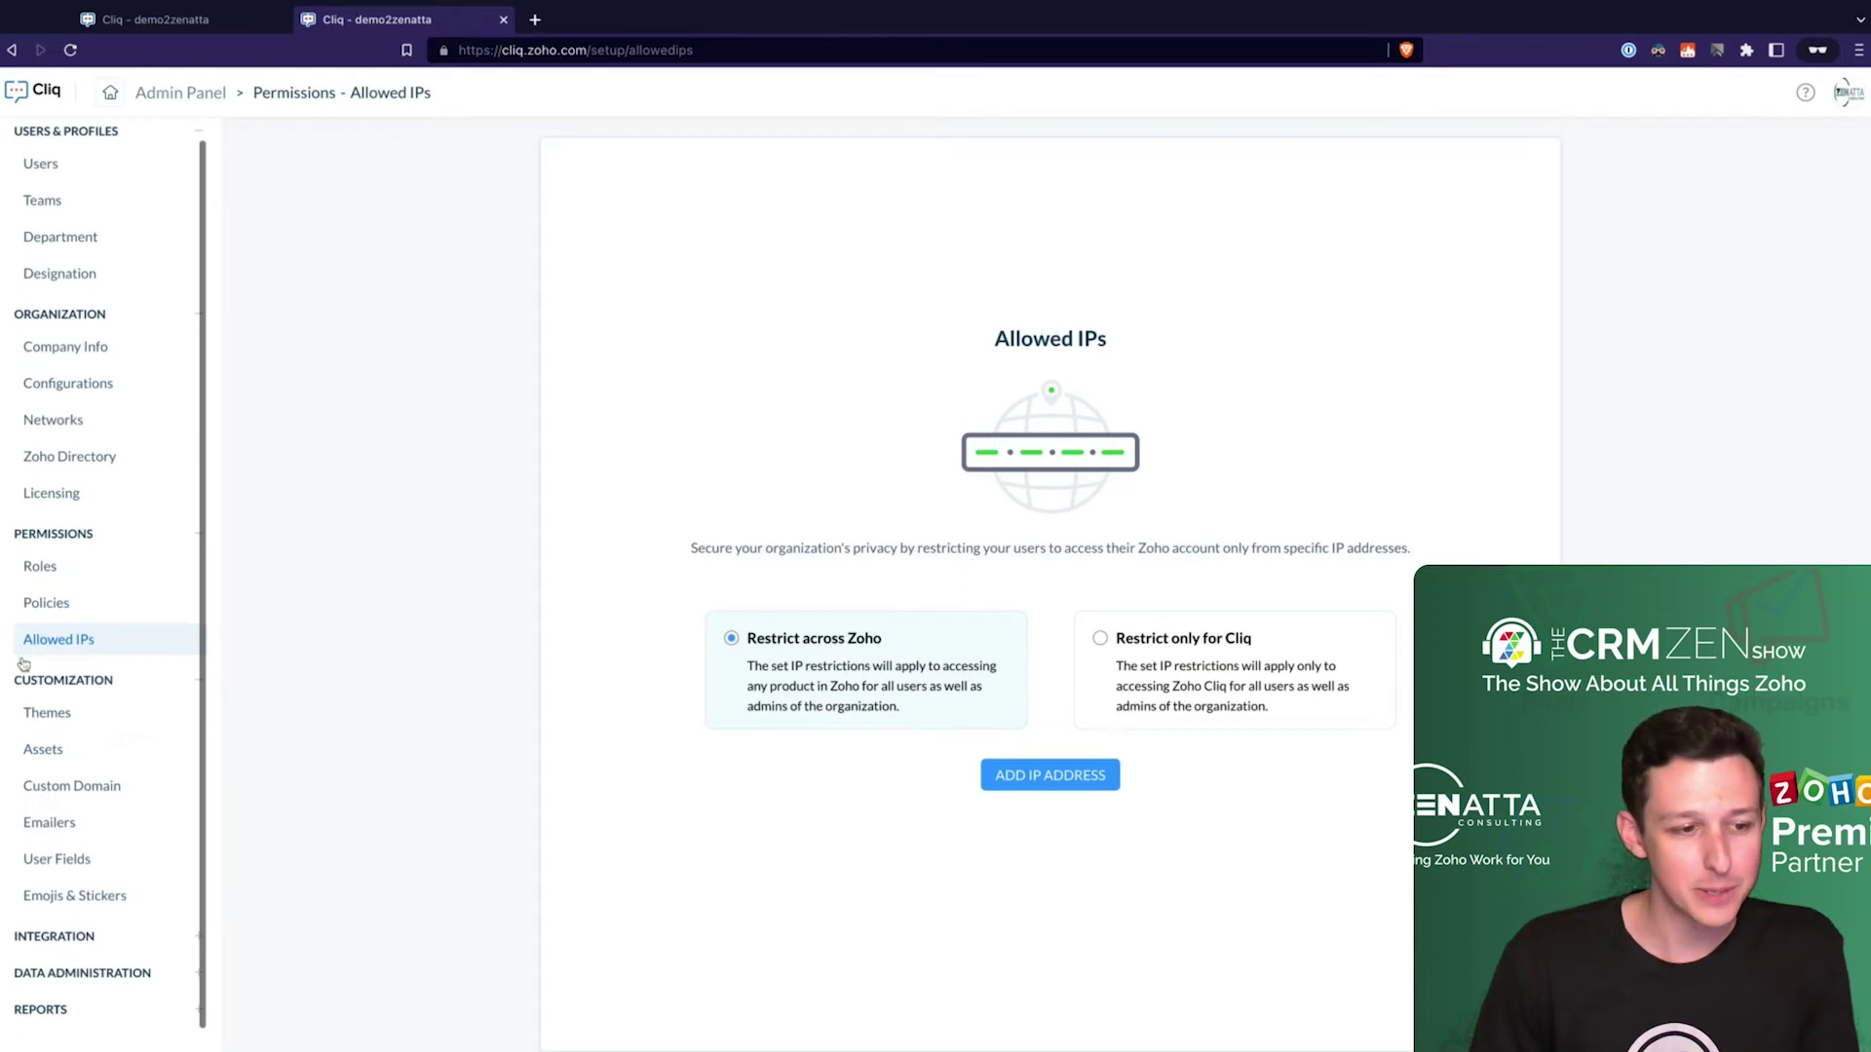
left_click(57, 717)
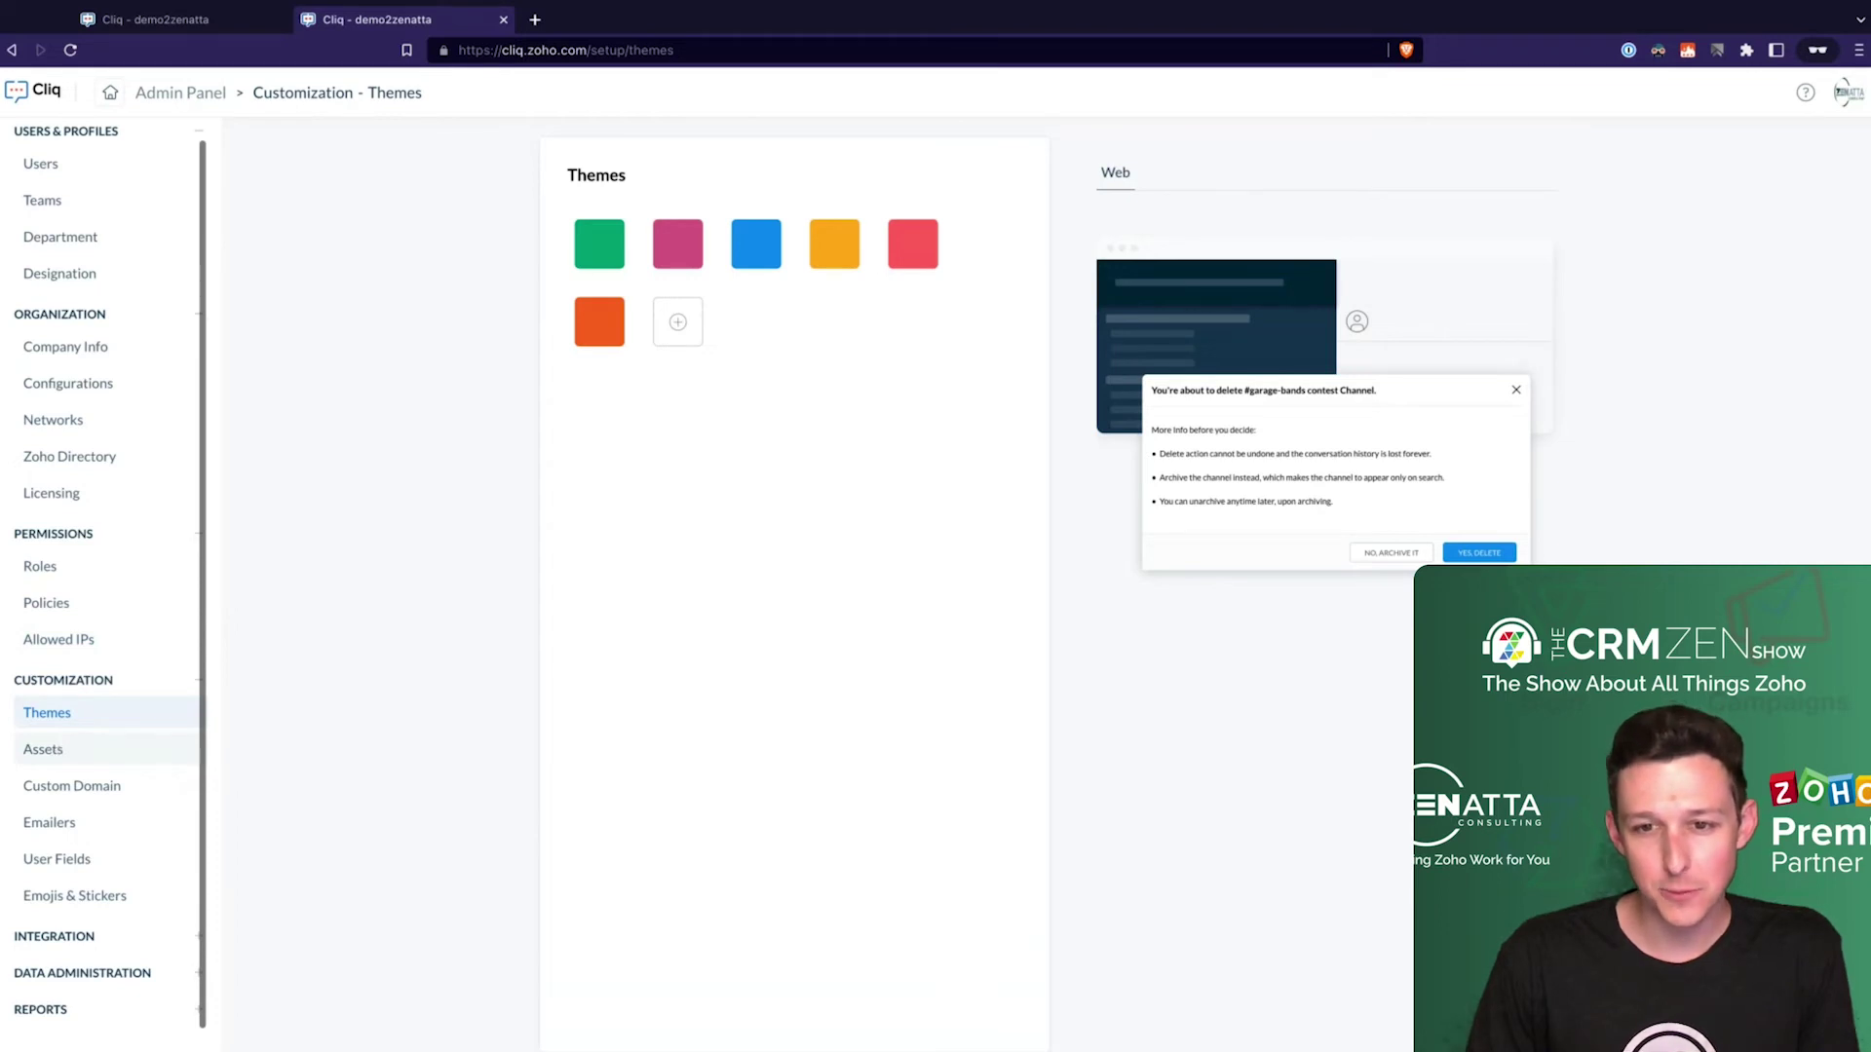
left_click(39, 752)
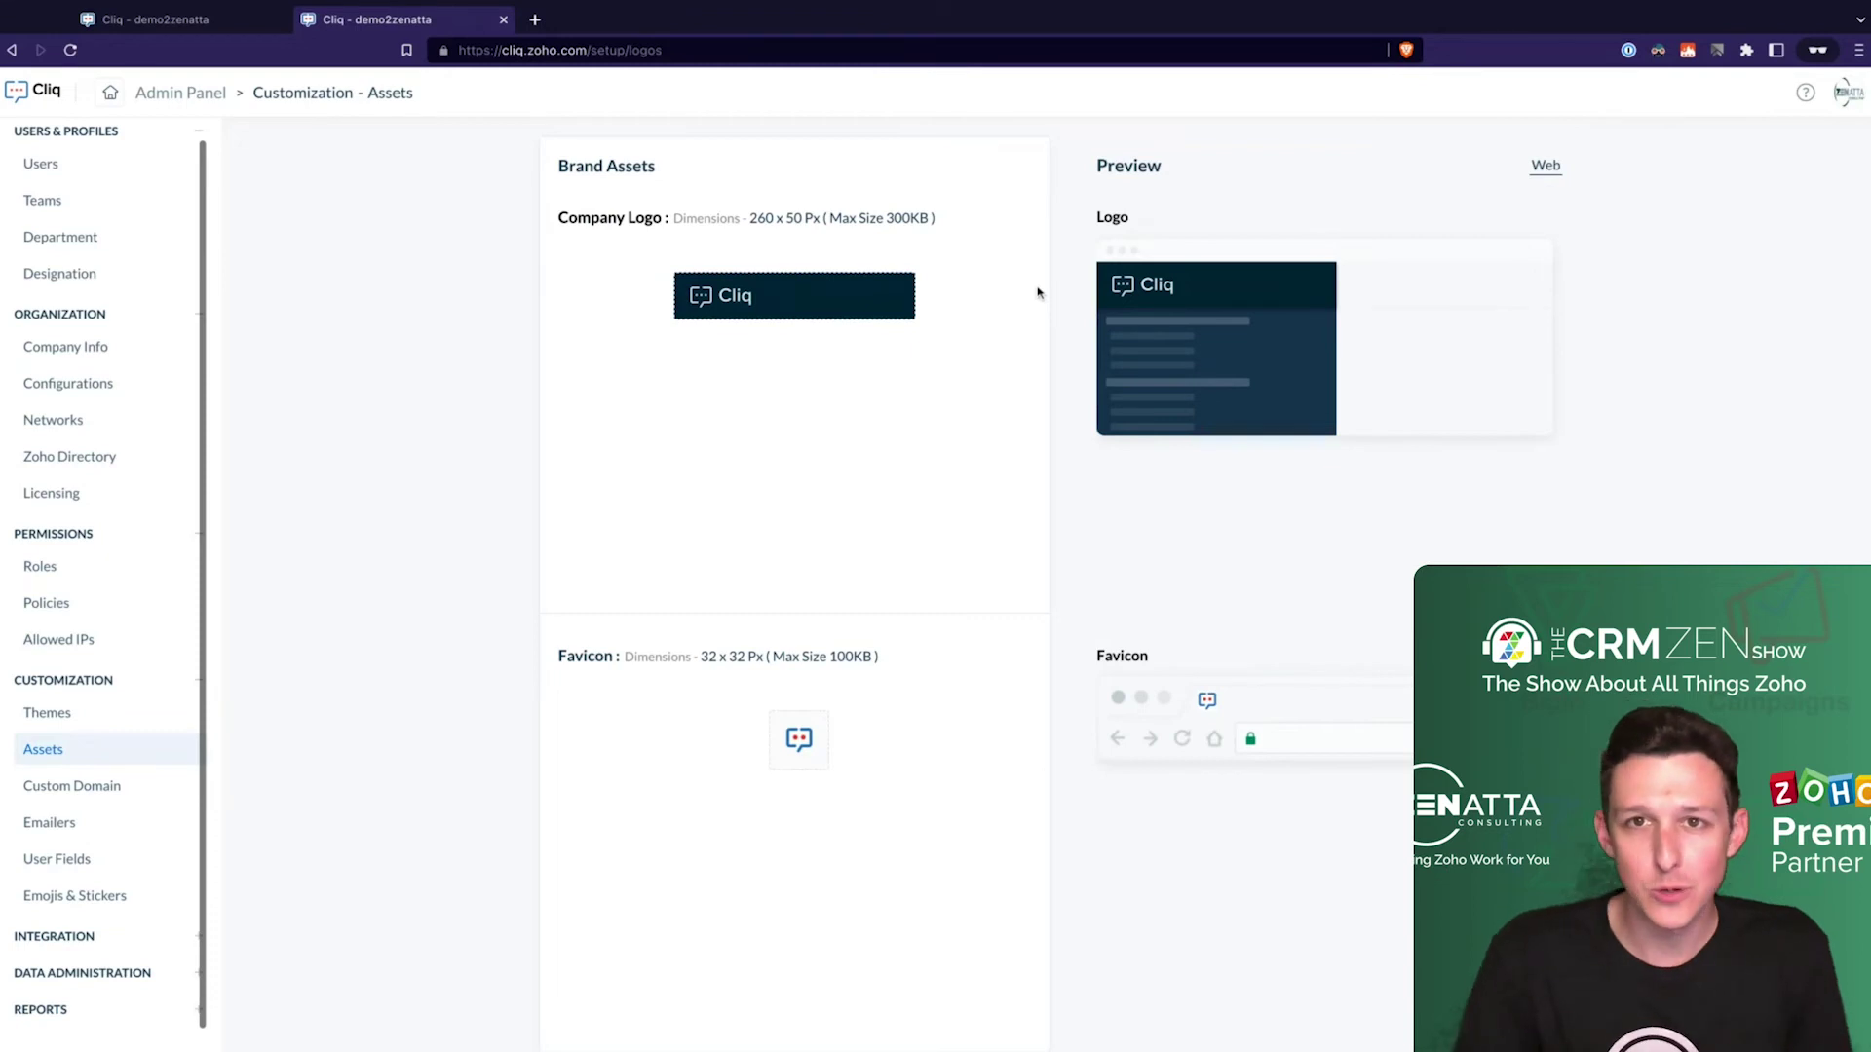
left_click(77, 786)
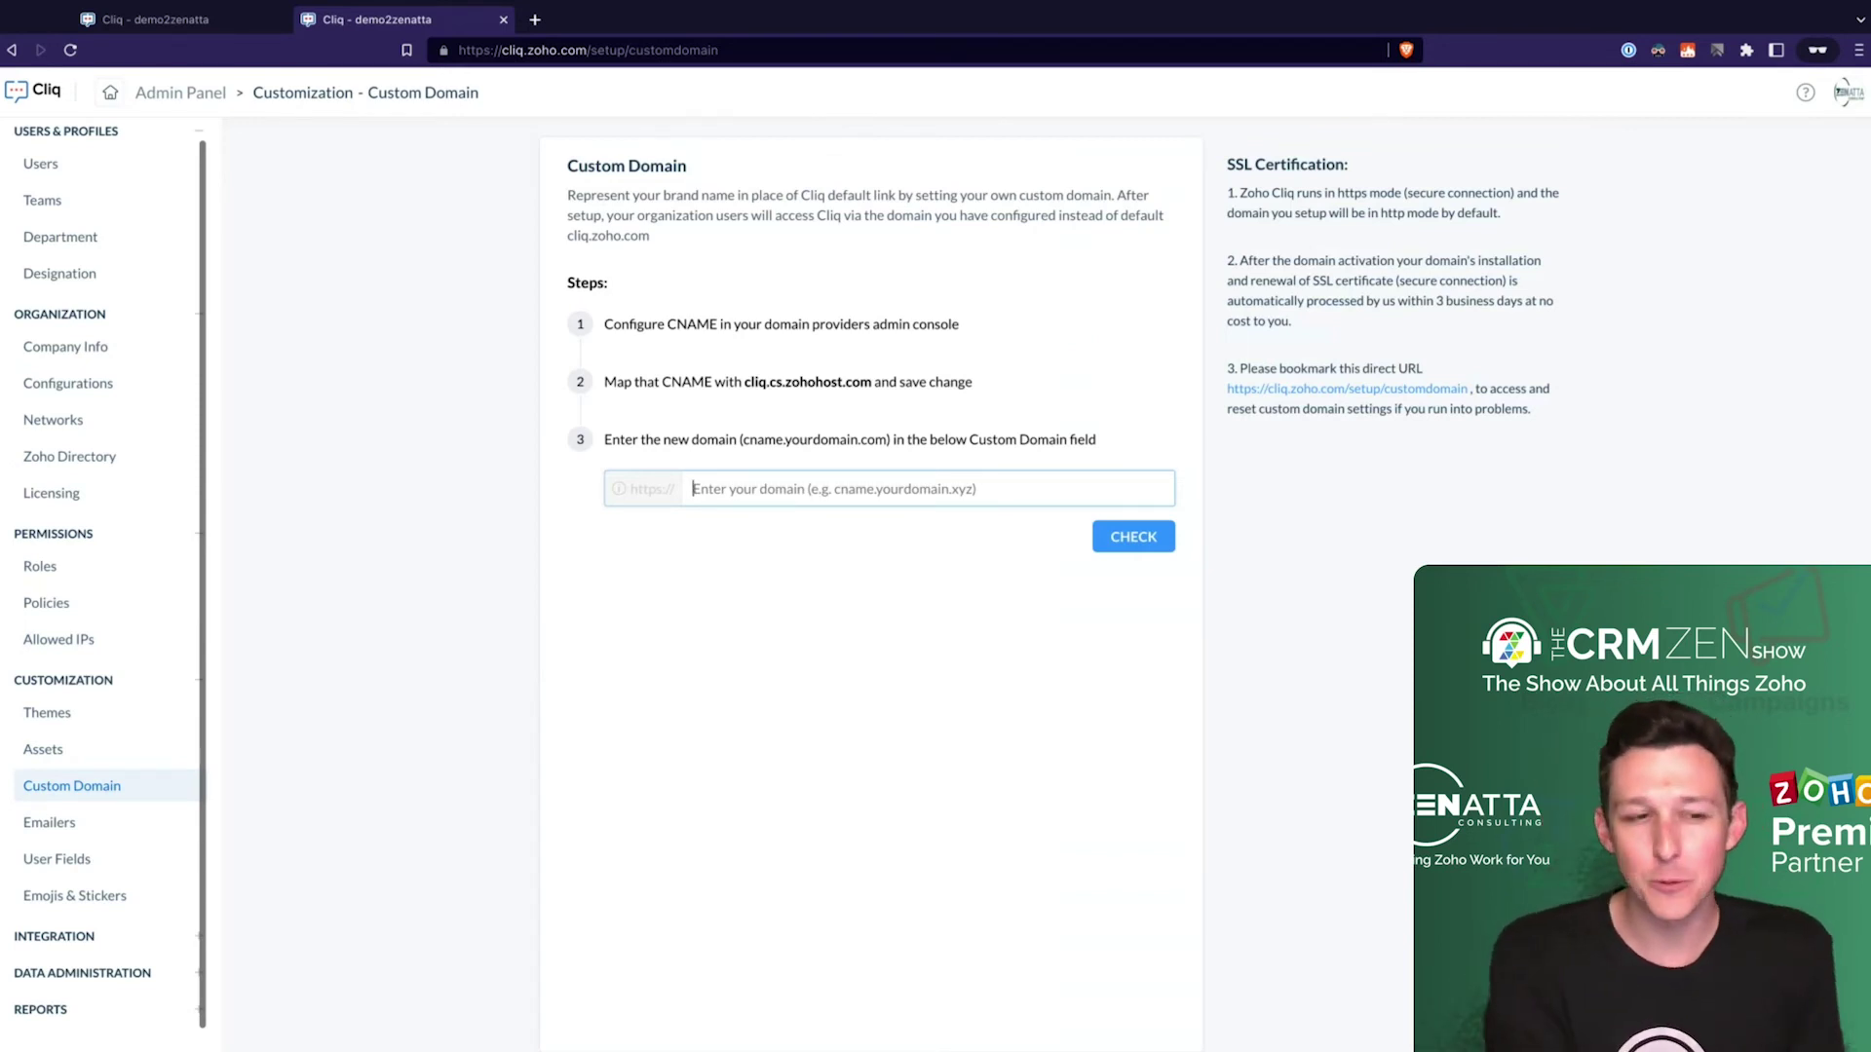
left_click(51, 823)
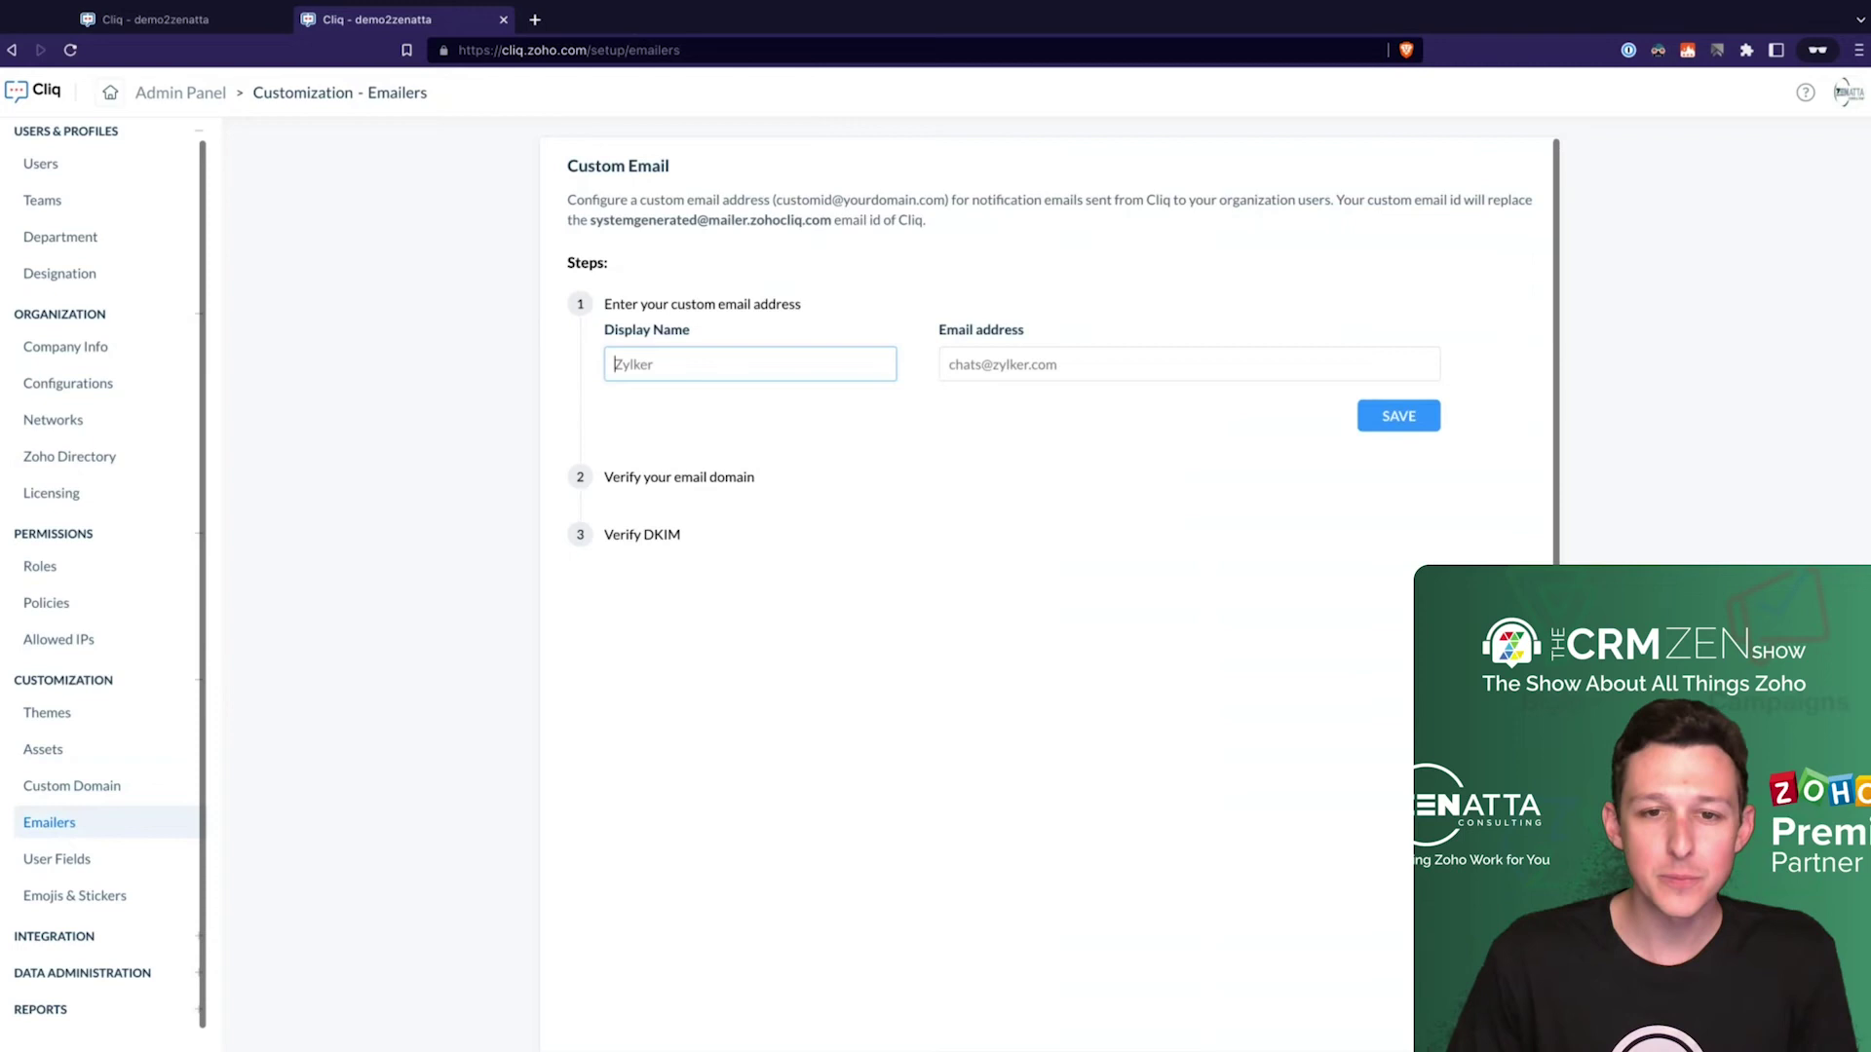
Review the customizable User Fields and both the emoji and sticker options for the organization
left_click(83, 870)
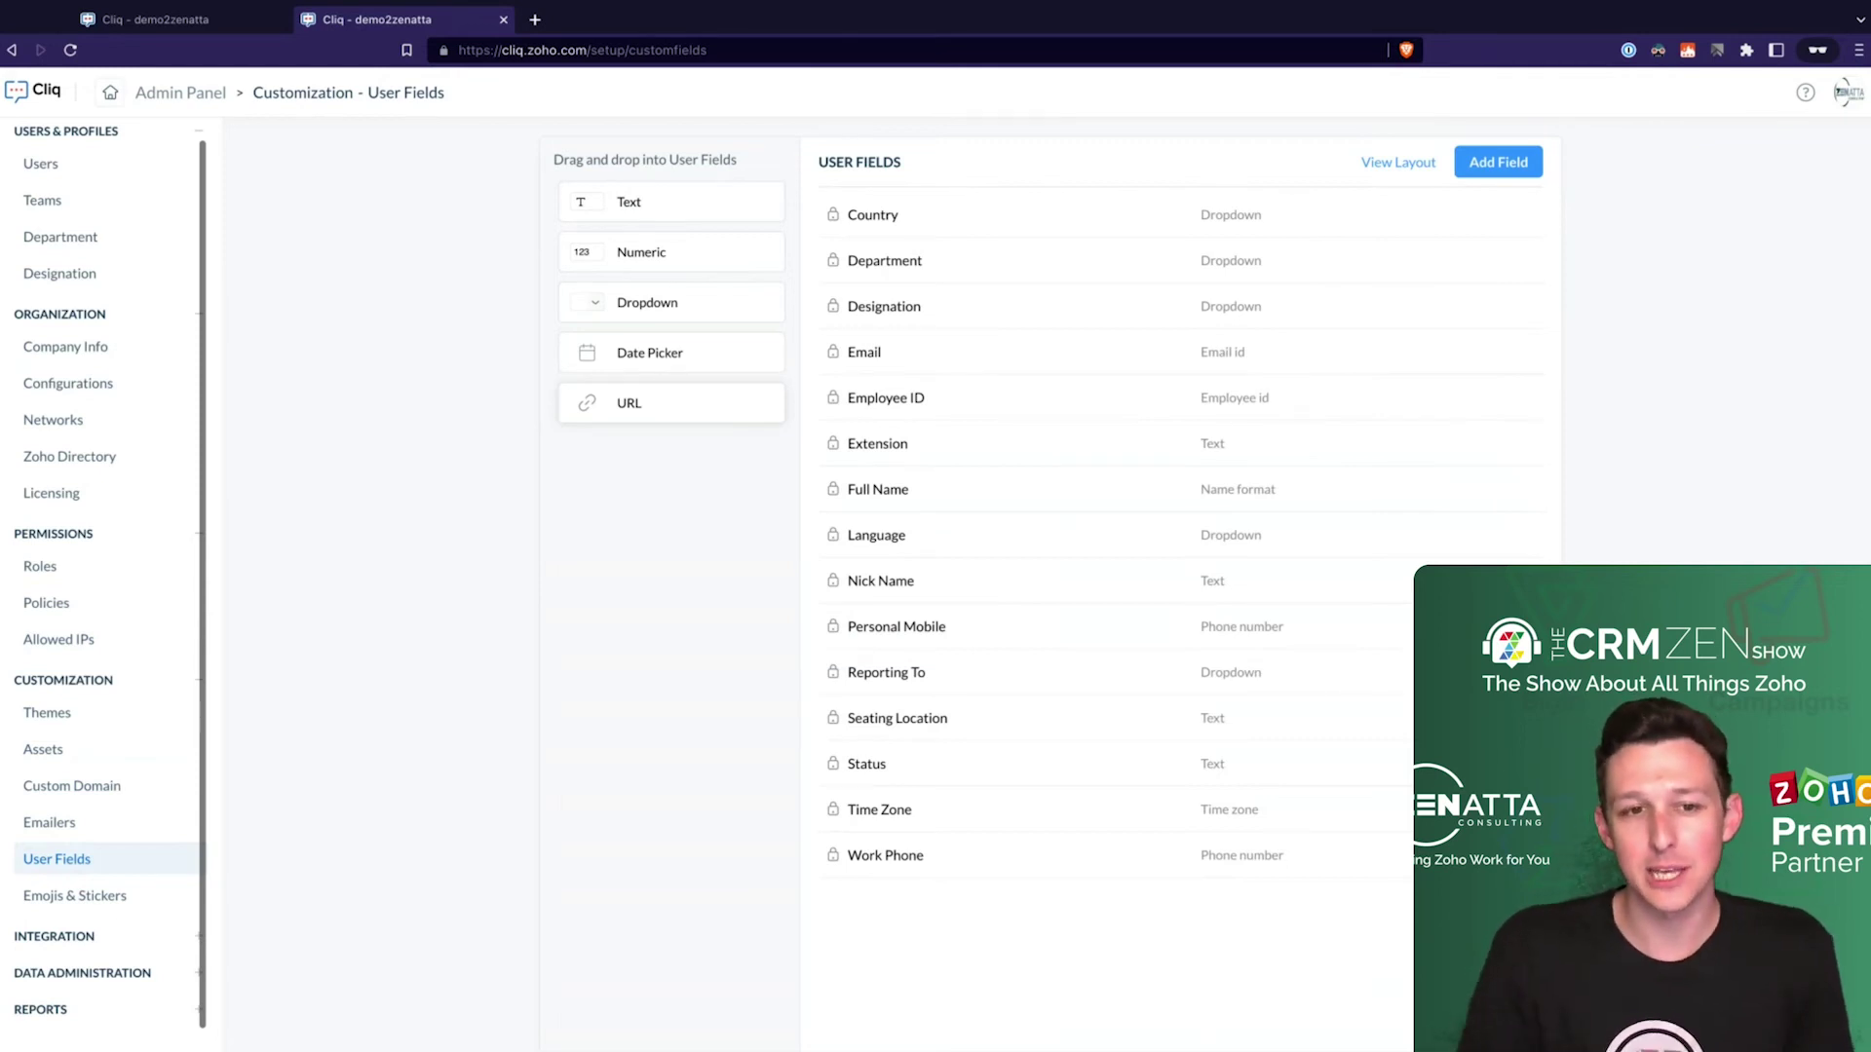
left_click(91, 891)
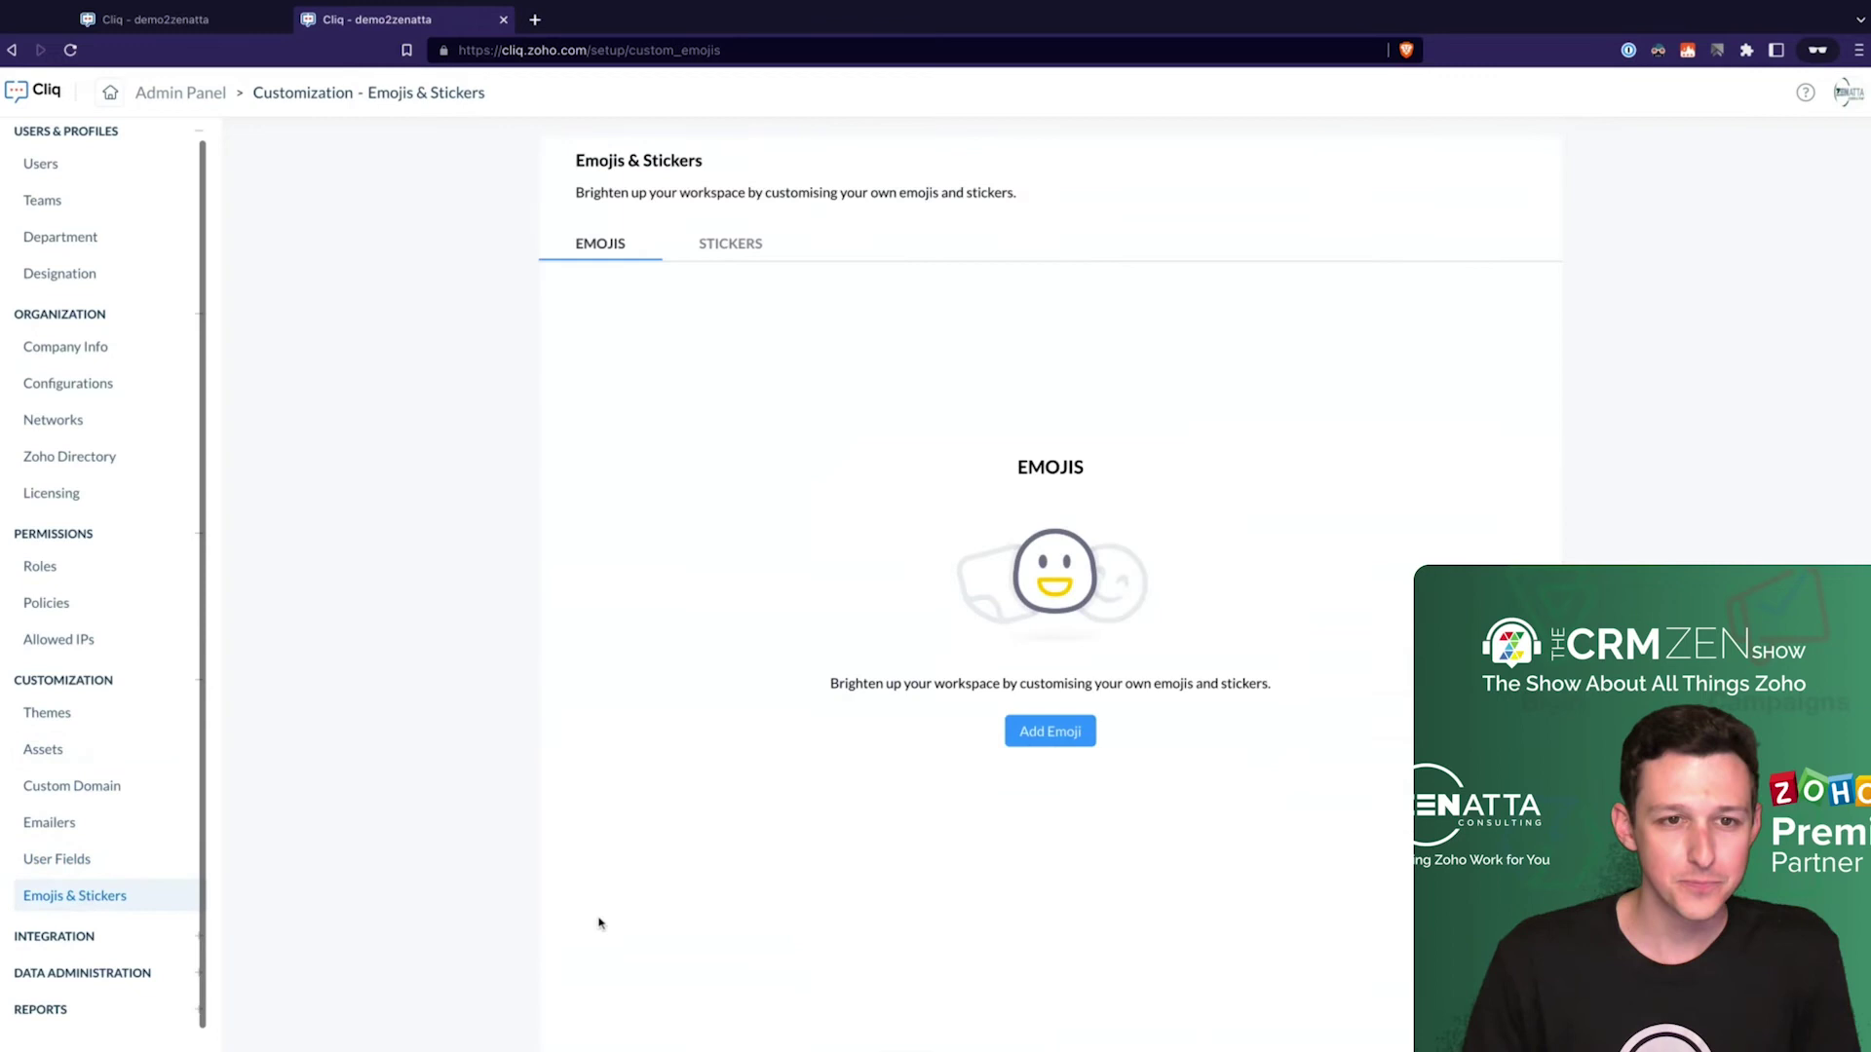
left_click(707, 244)
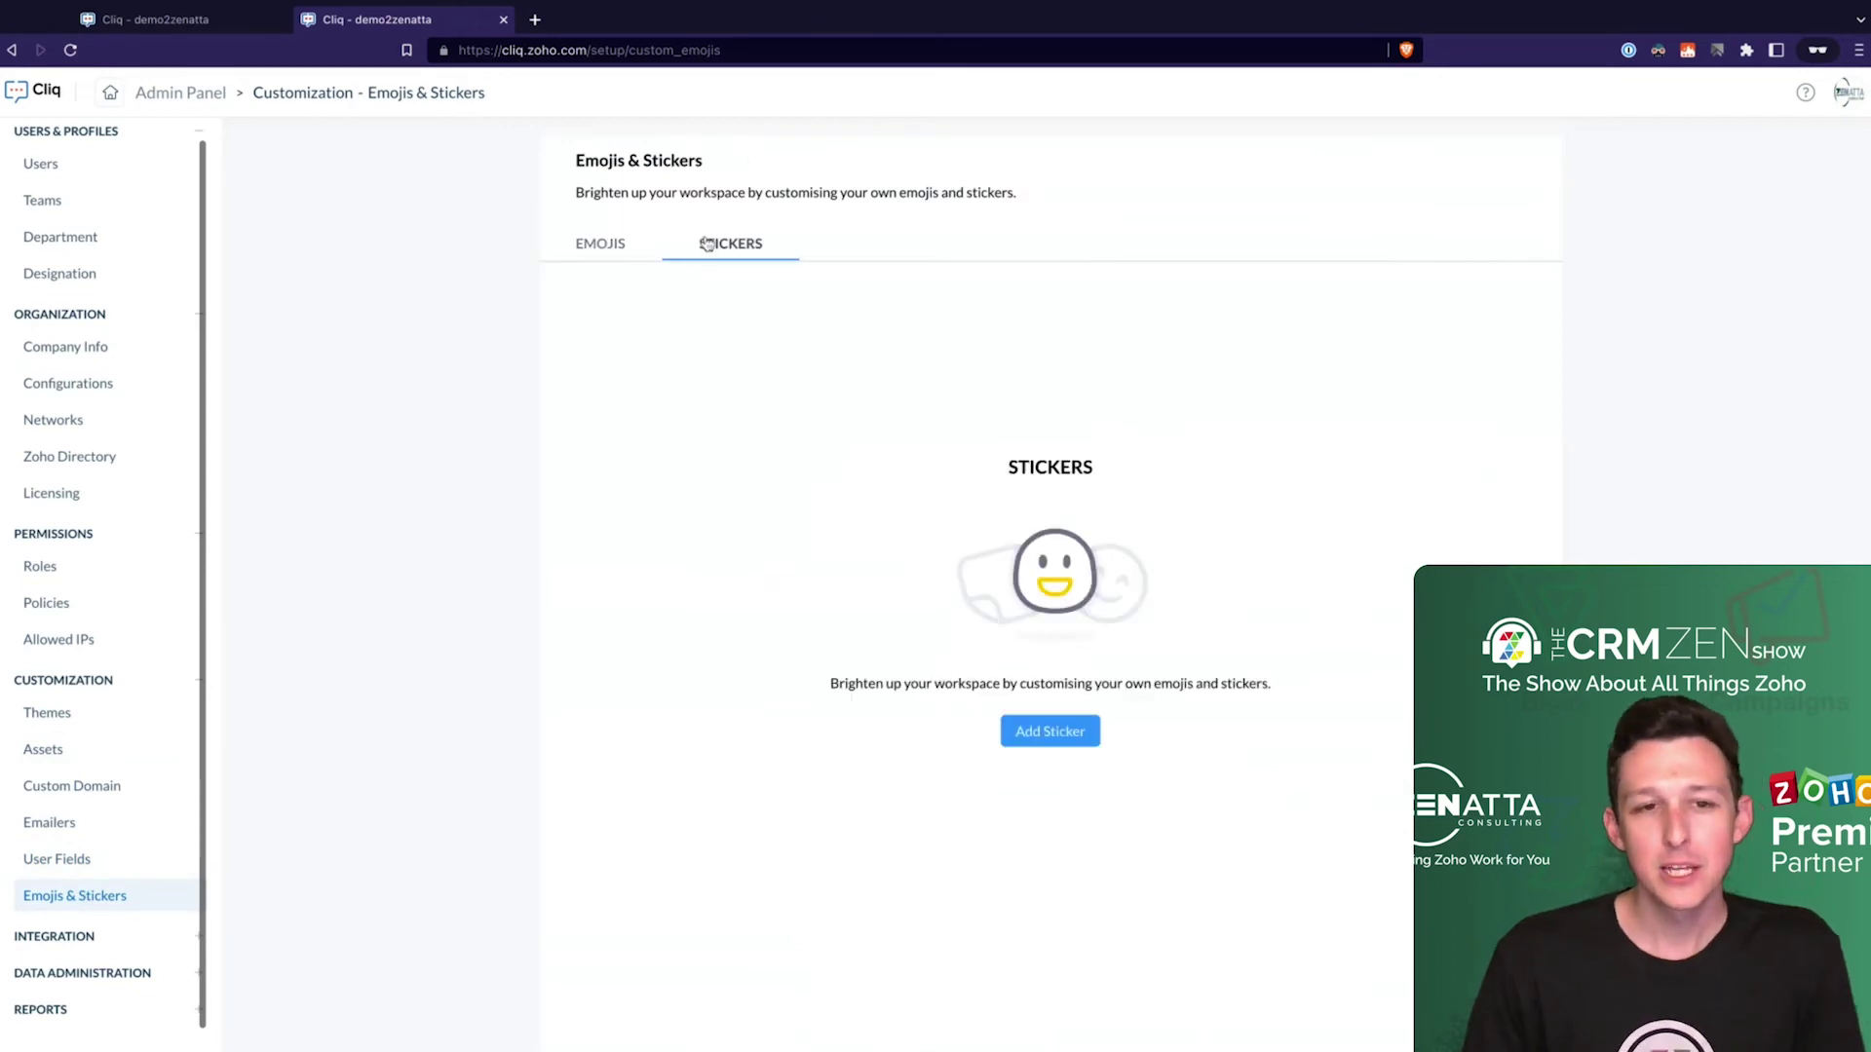
left_click(630, 245)
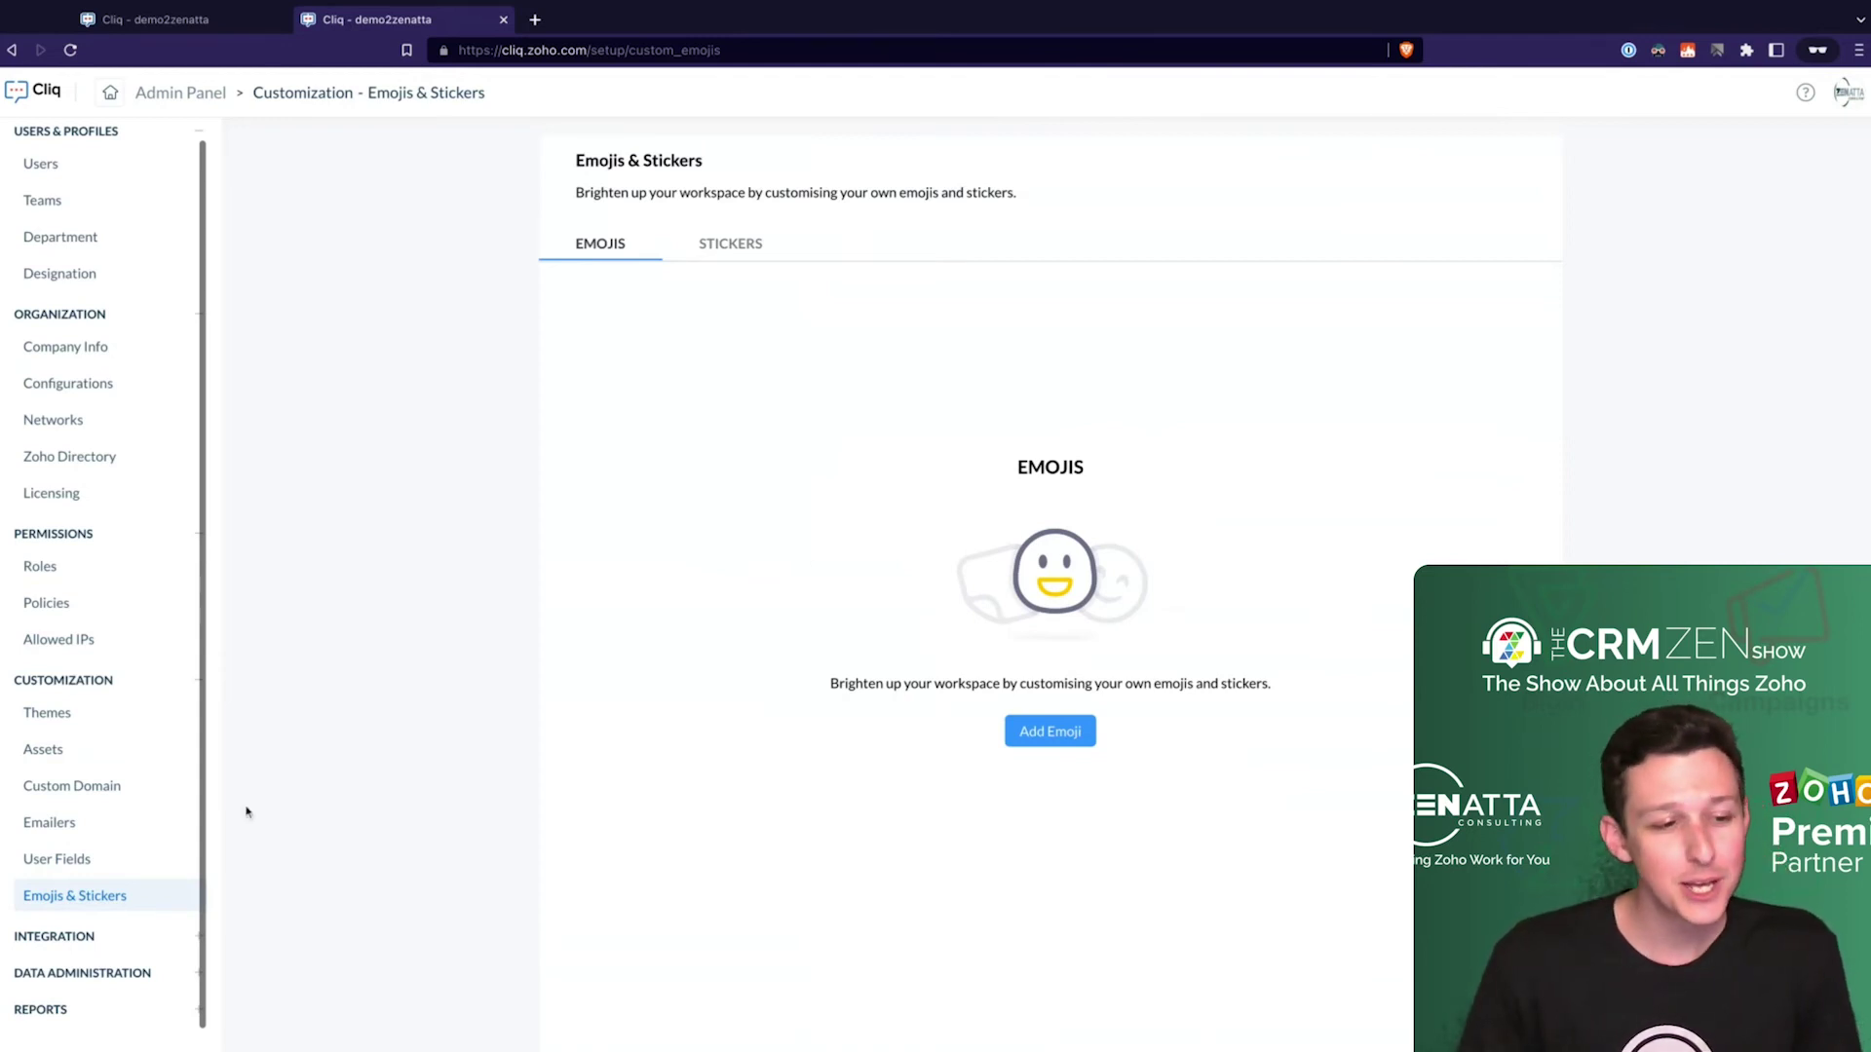
Browse the available integrations and view the Office 365 and Zoho People integration pages
left_click(62, 939)
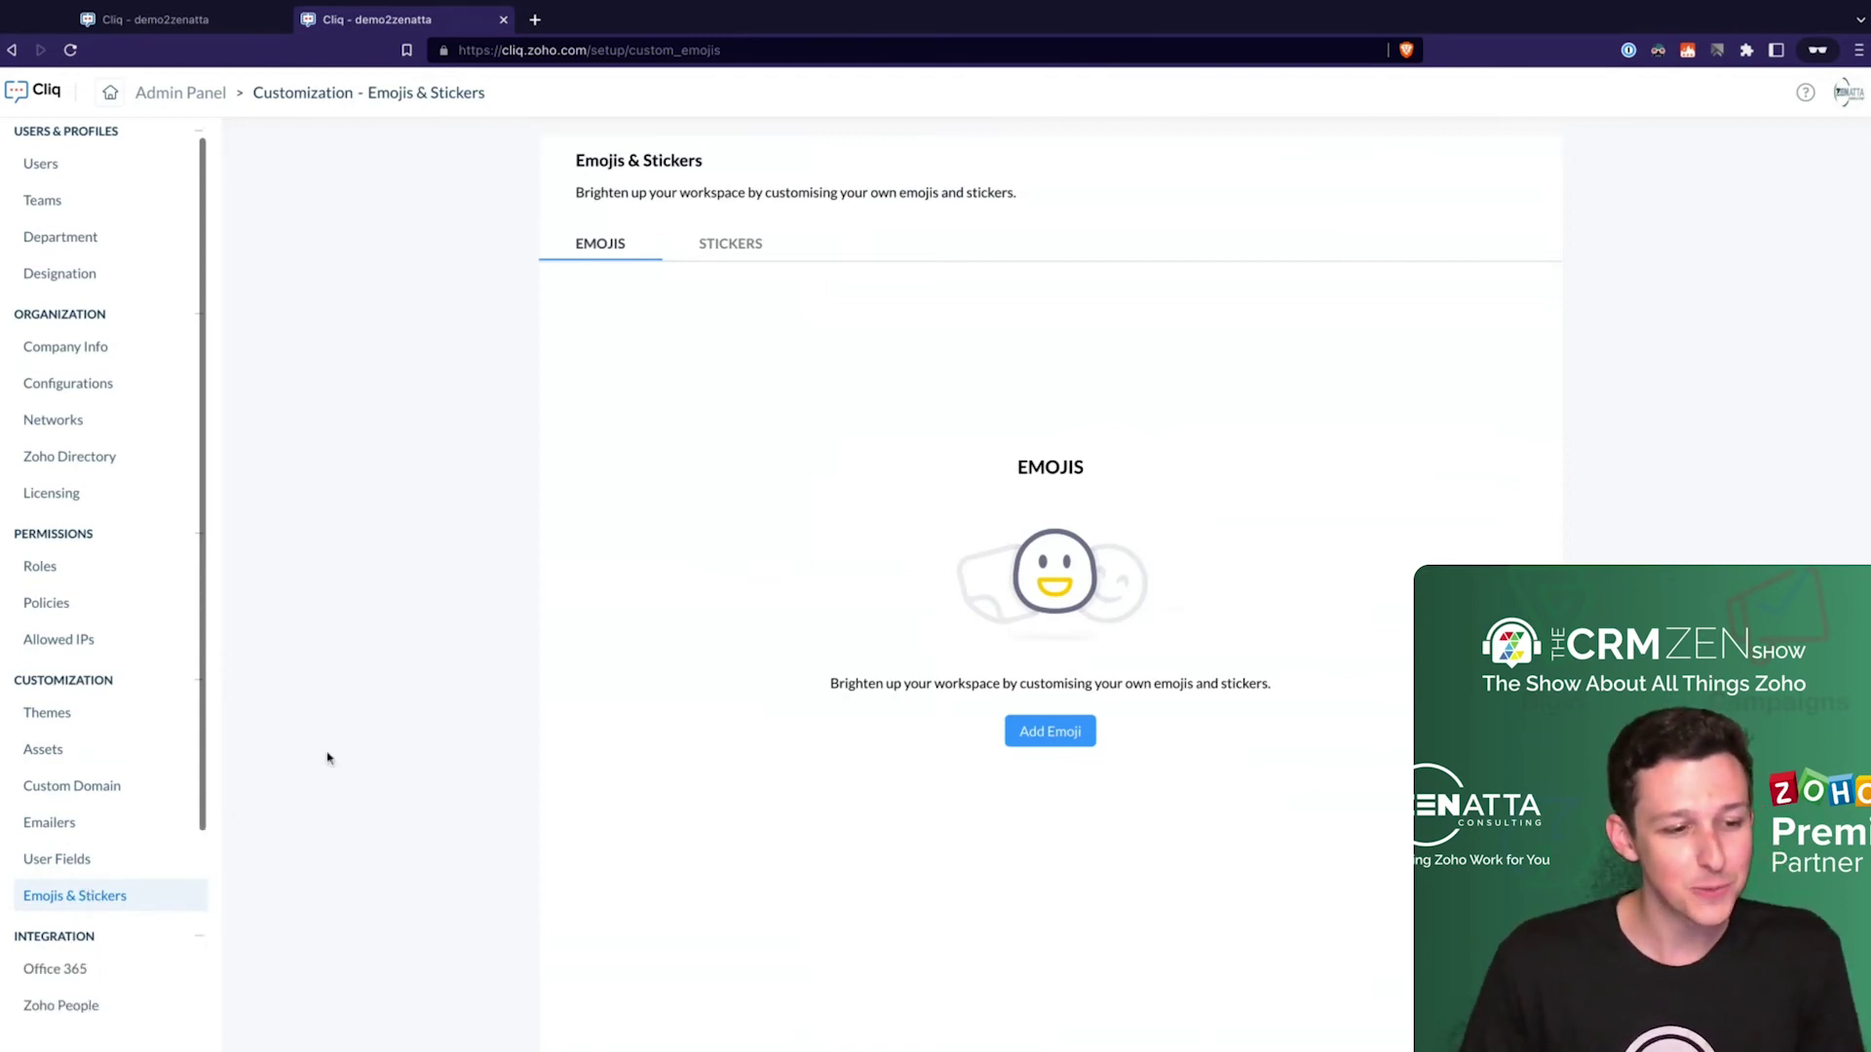
scroll(187, 757, "down", 2)
scroll(186, 757, "down", 2)
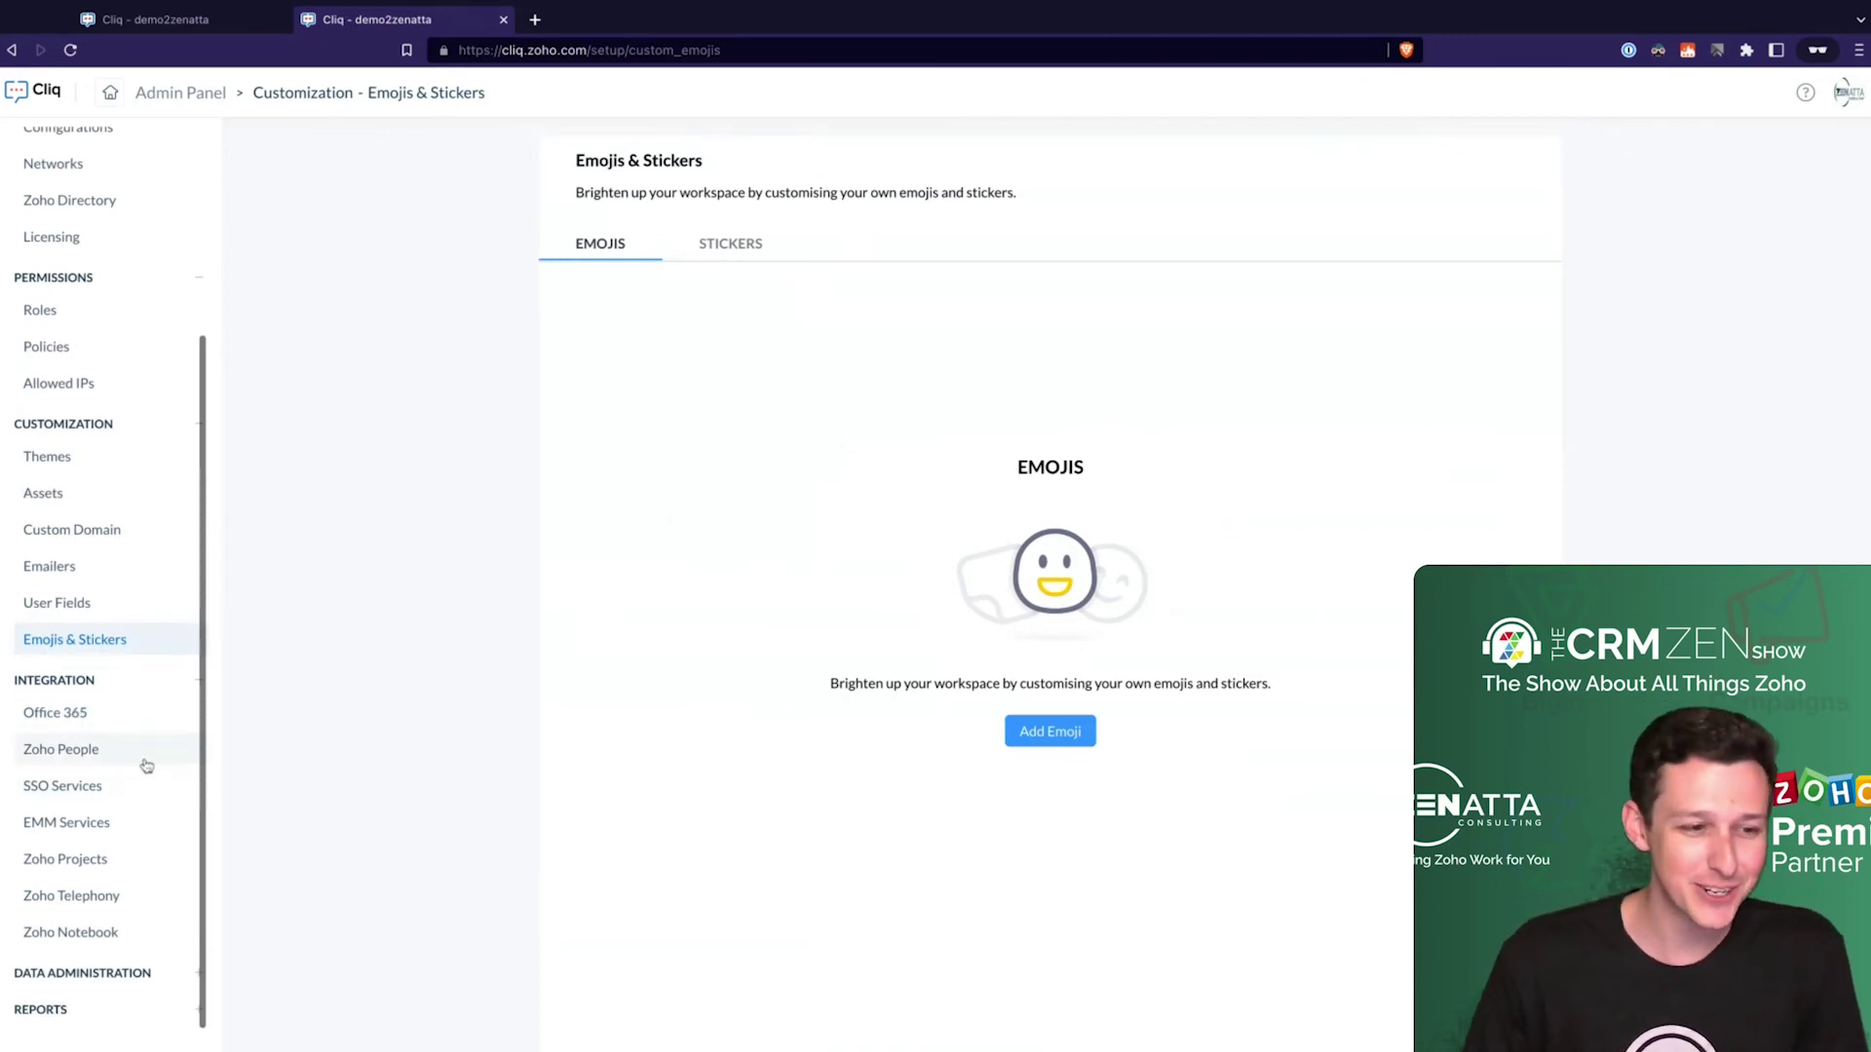
left_click(138, 718)
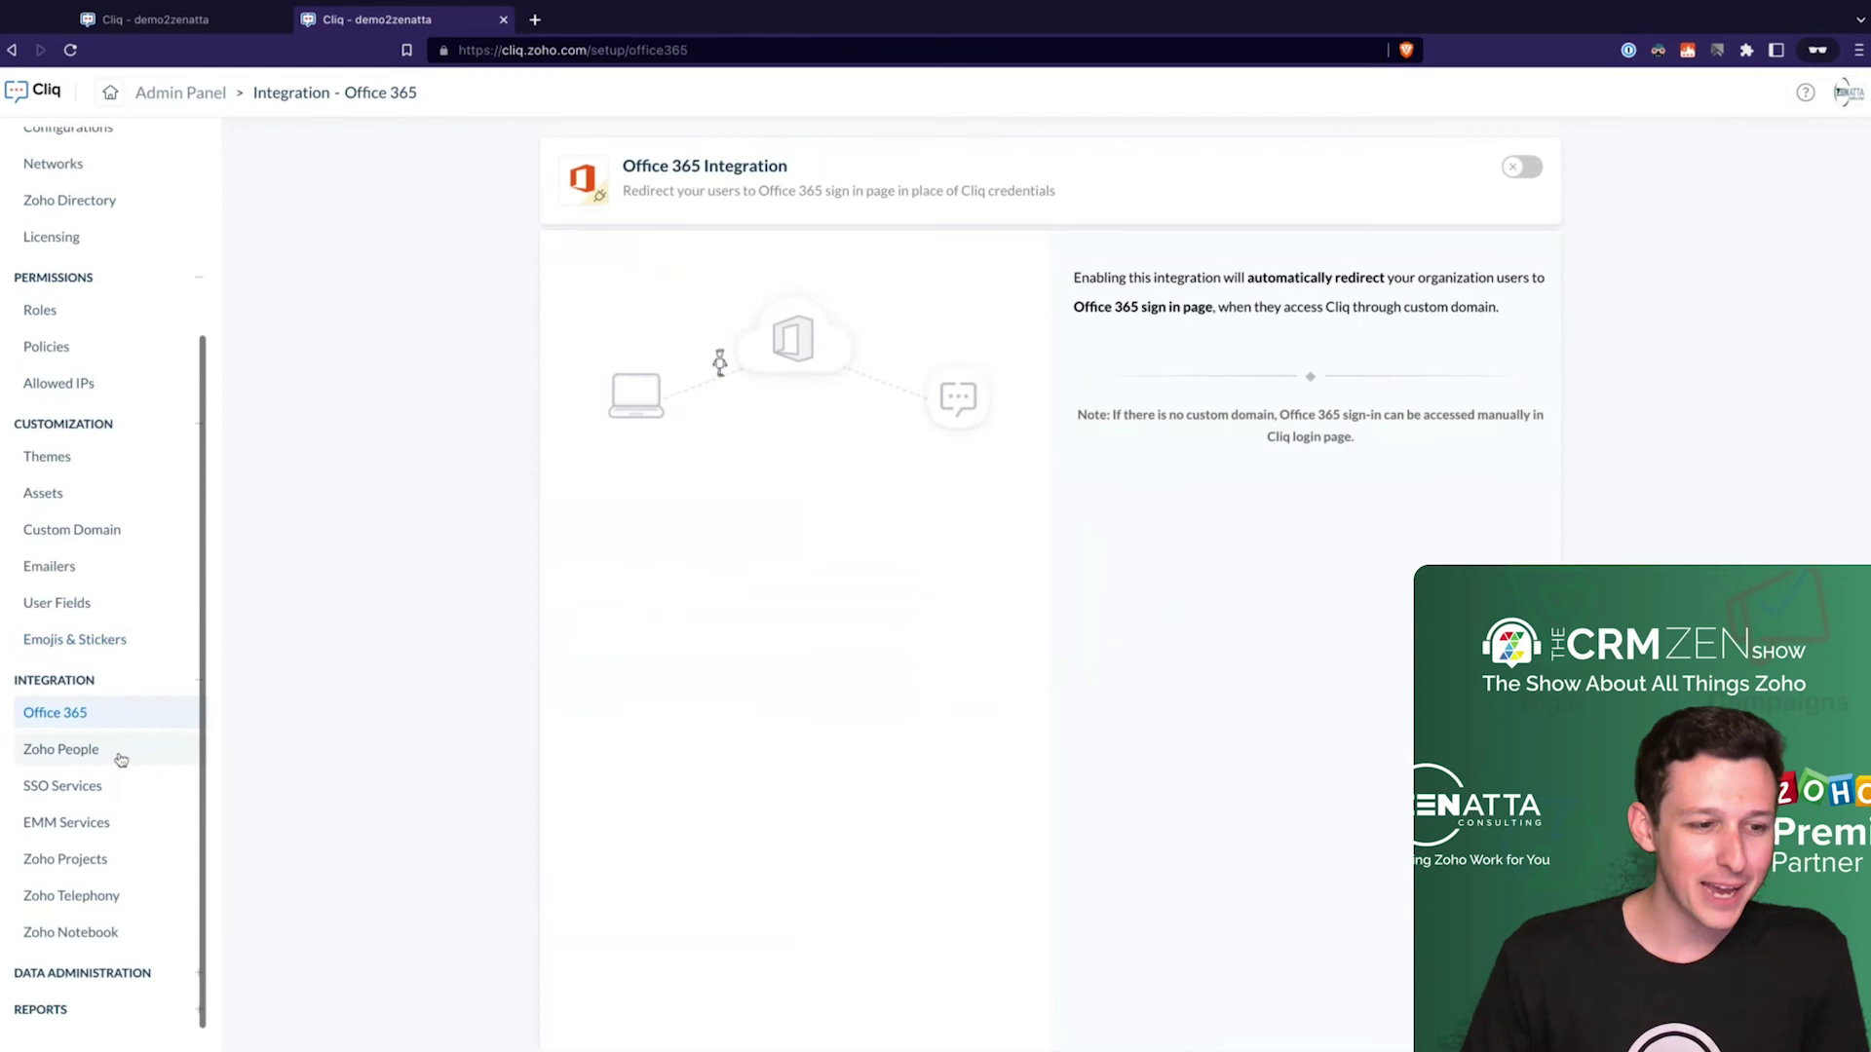
left_click(117, 753)
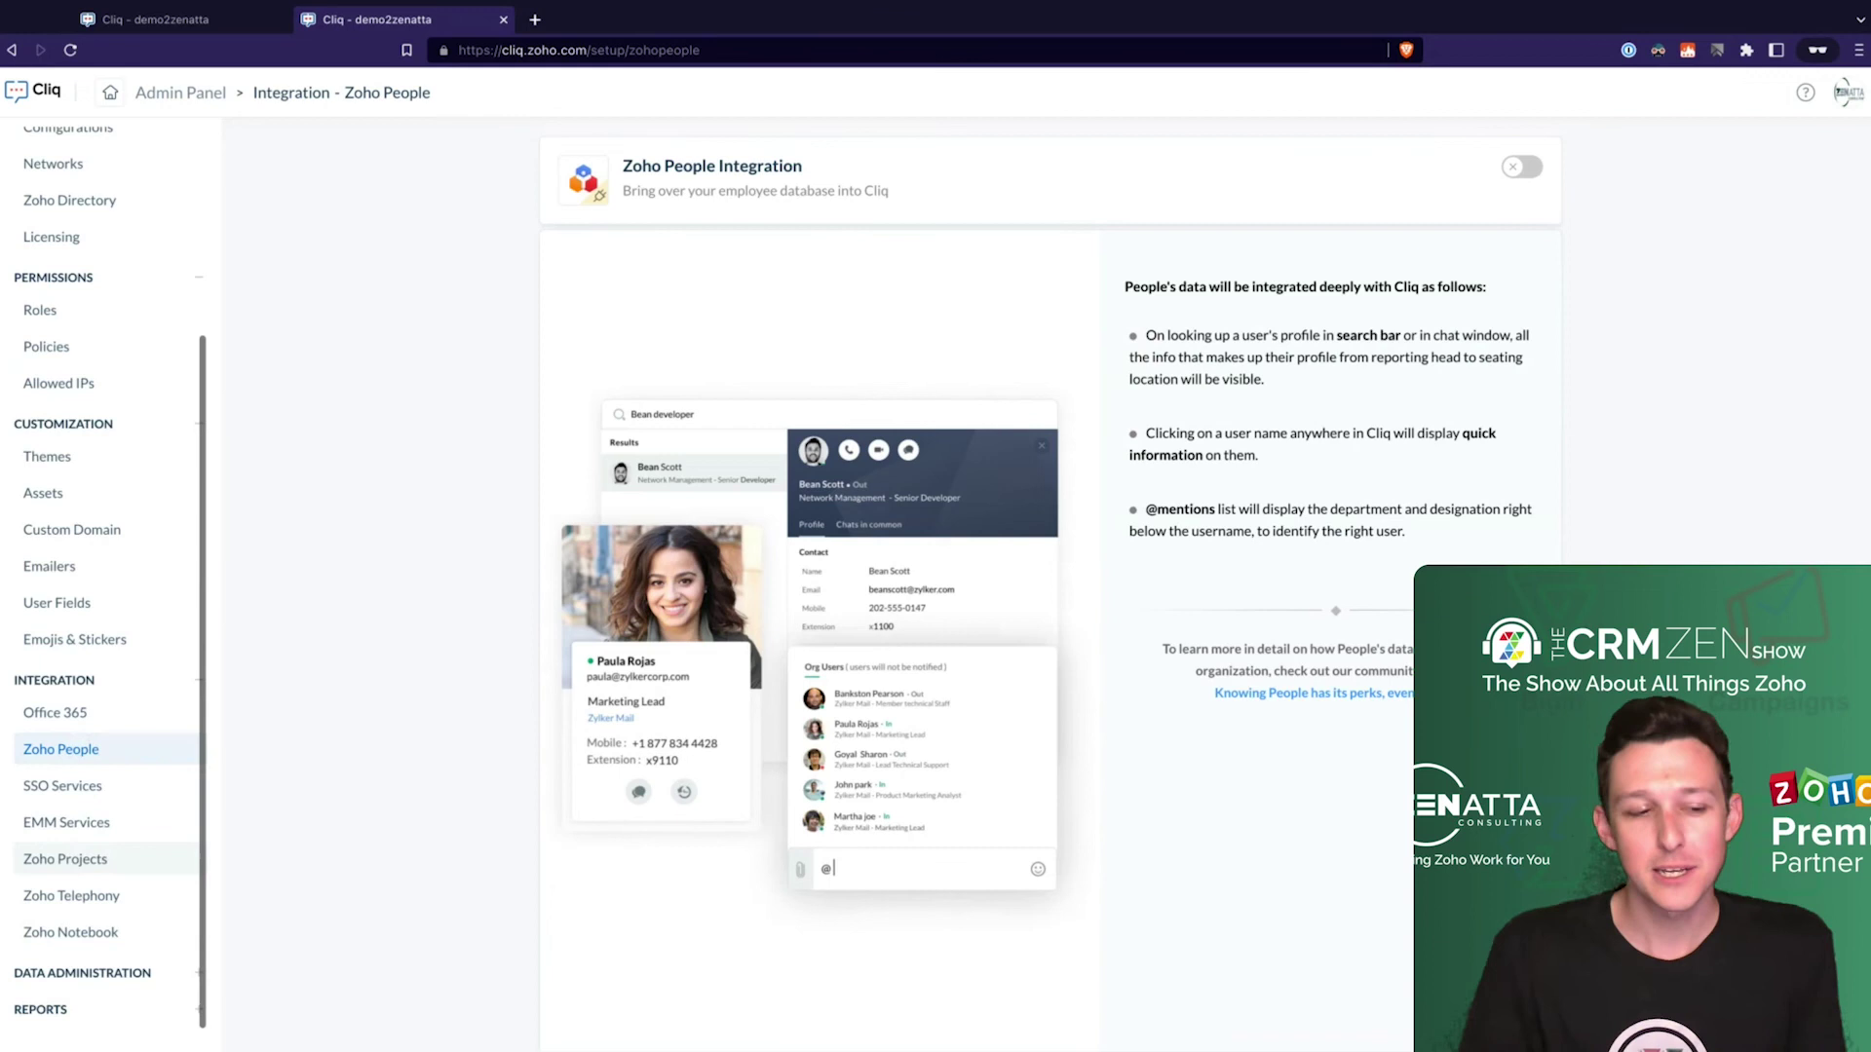
View the Data Administration export page and the Remote Work report's check-in and working hours summary
left_click(58, 973)
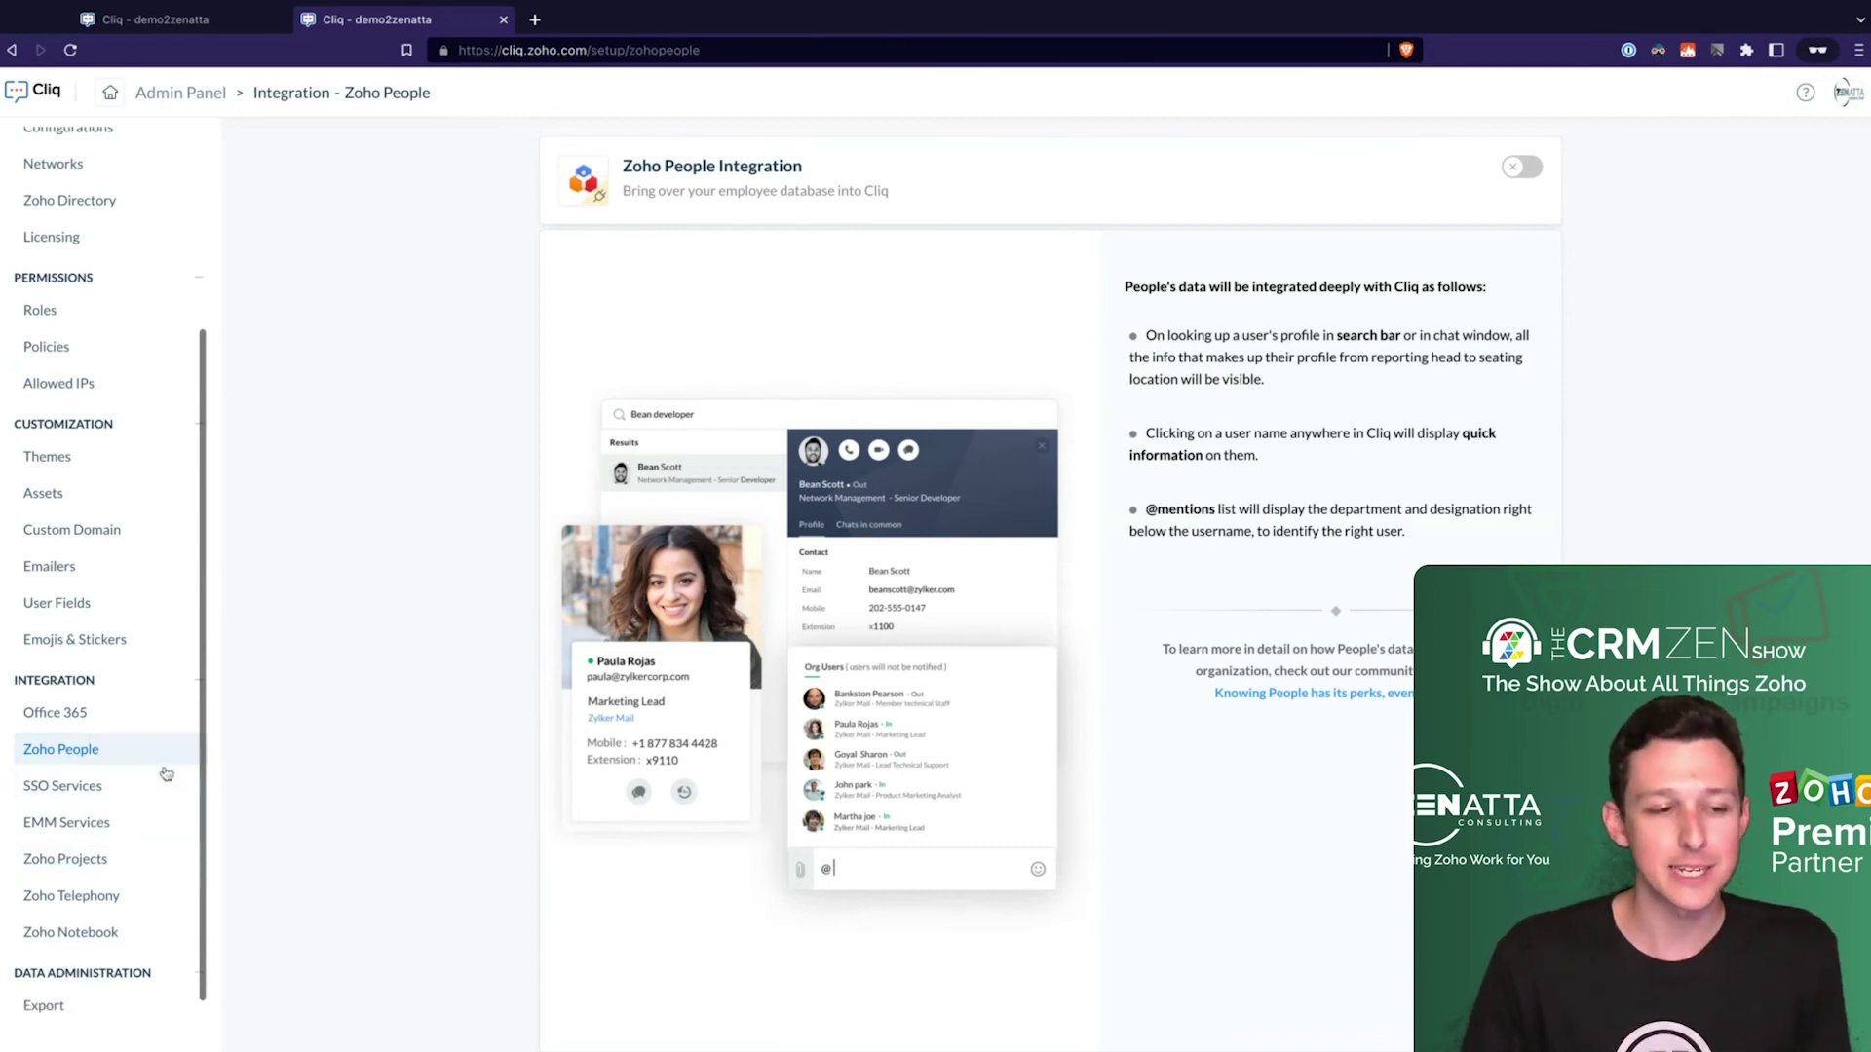
scroll(107, 975, "down", 1)
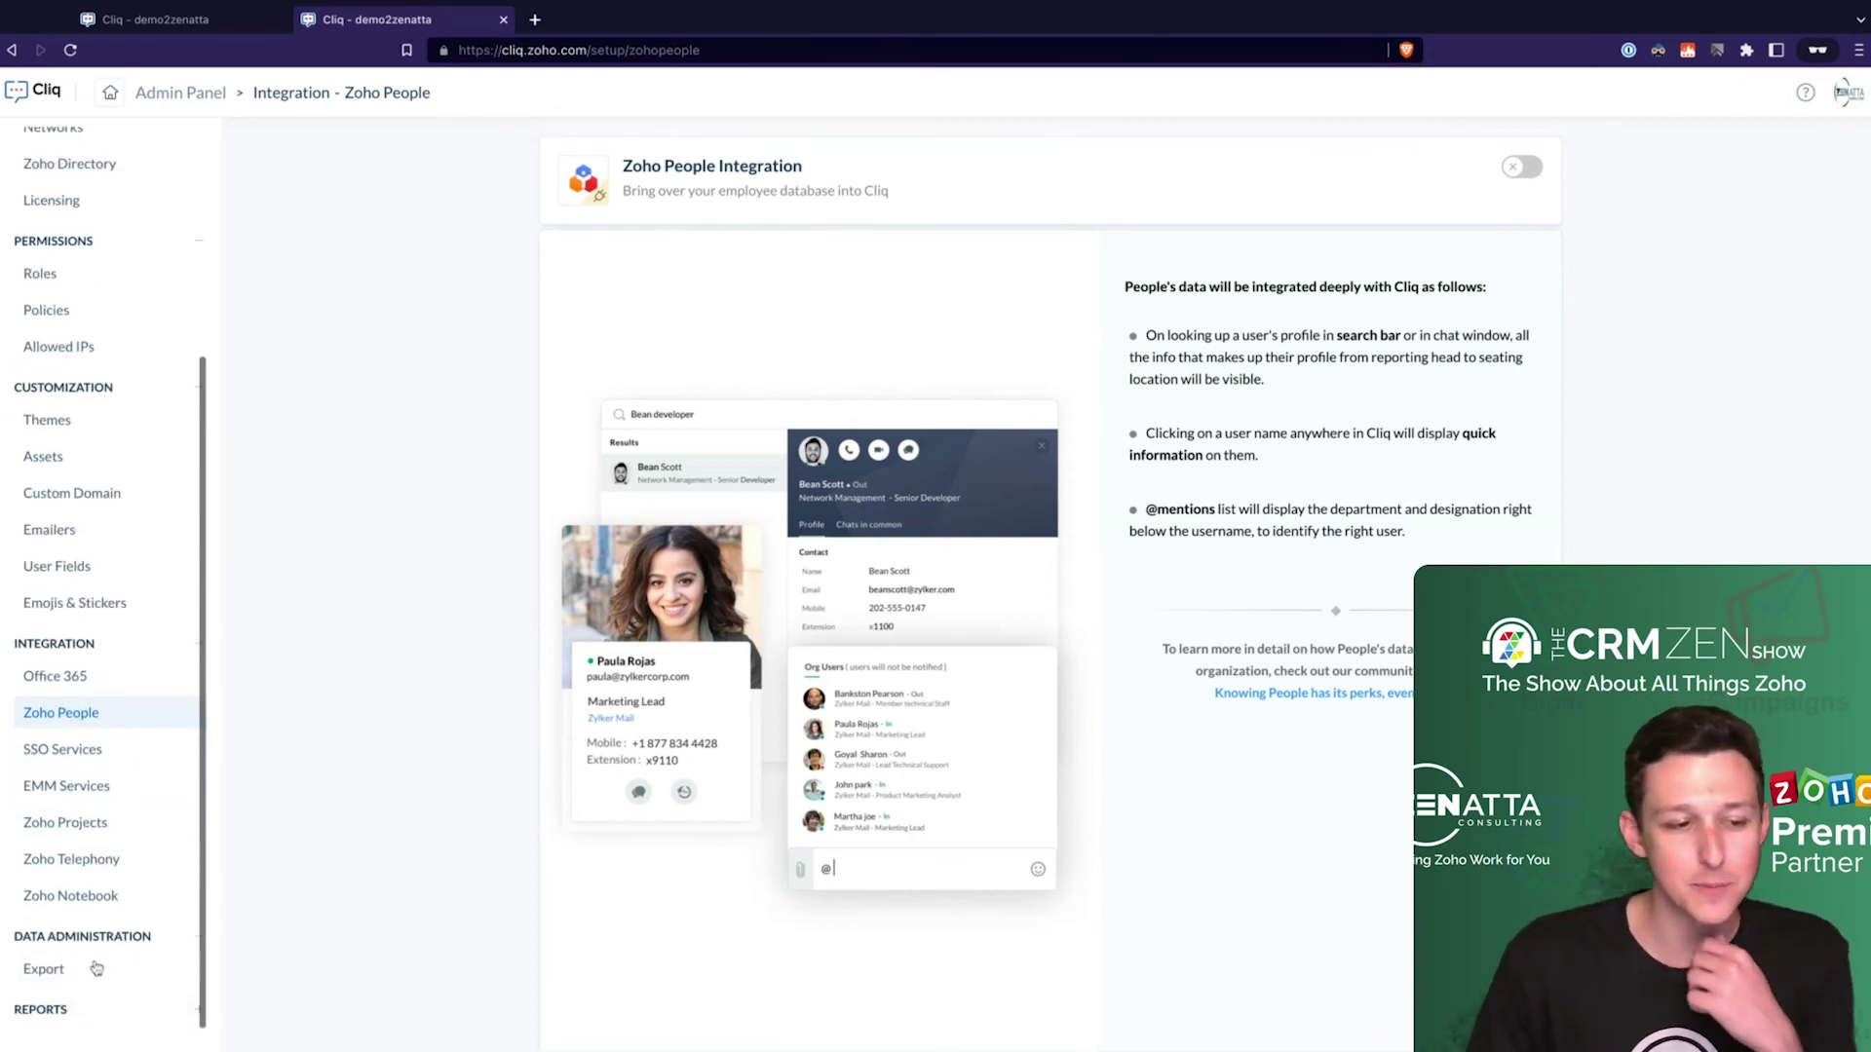
left_click(95, 969)
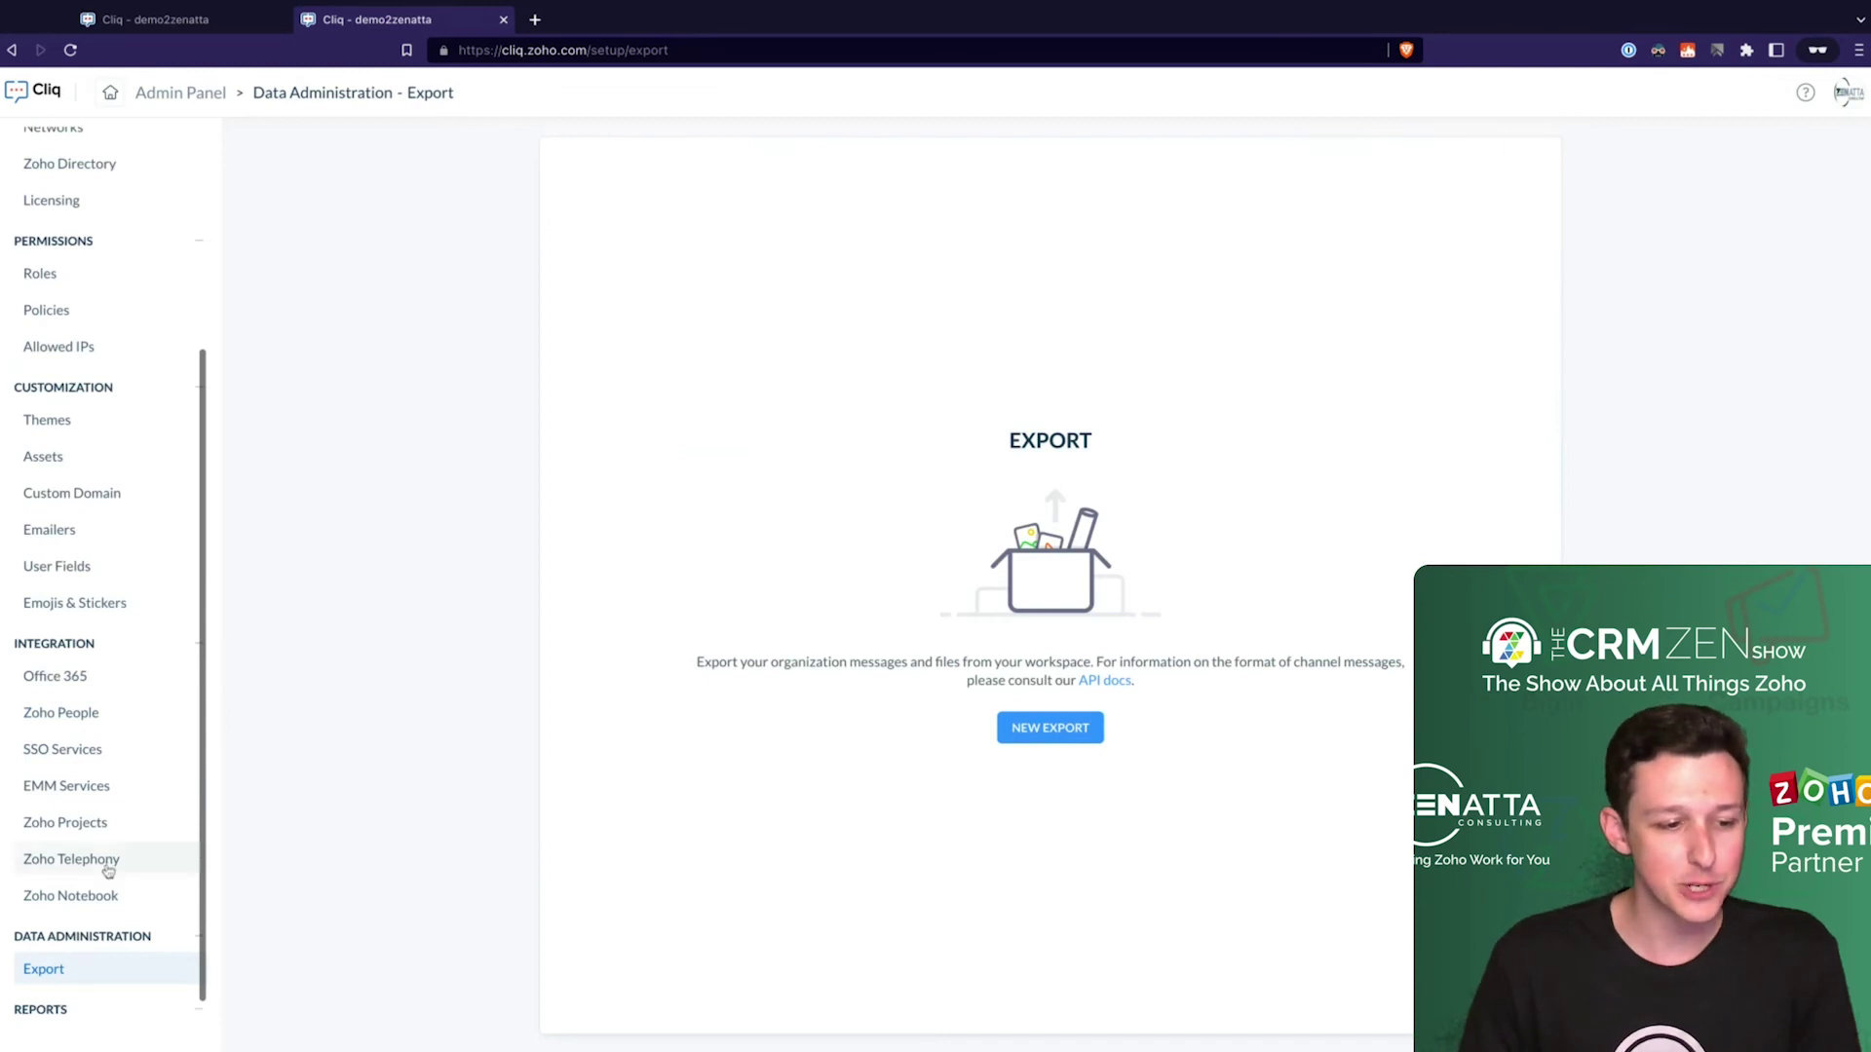
scroll(107, 867, "down", 1)
left_click(70, 1003)
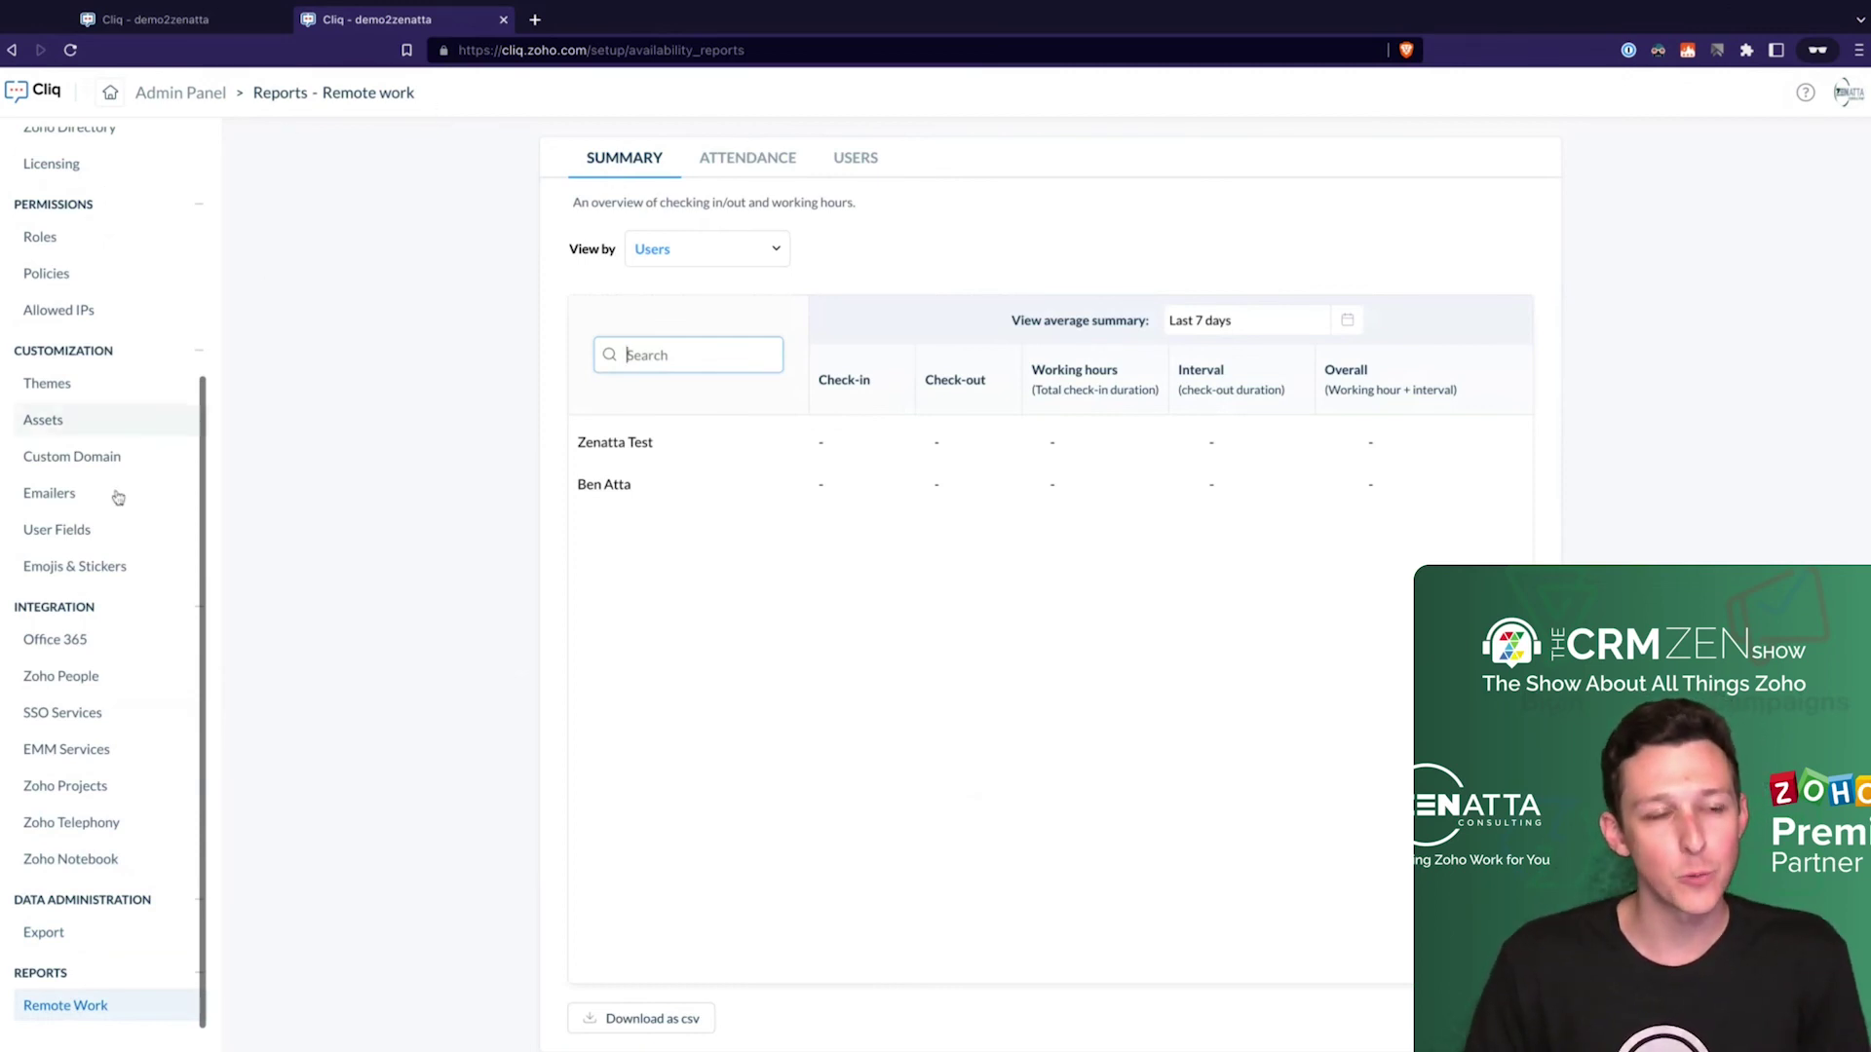
Close the admin panel and open the organization's Import from Slack migration page
scroll(117, 493, "up", 4)
left_click(503, 19)
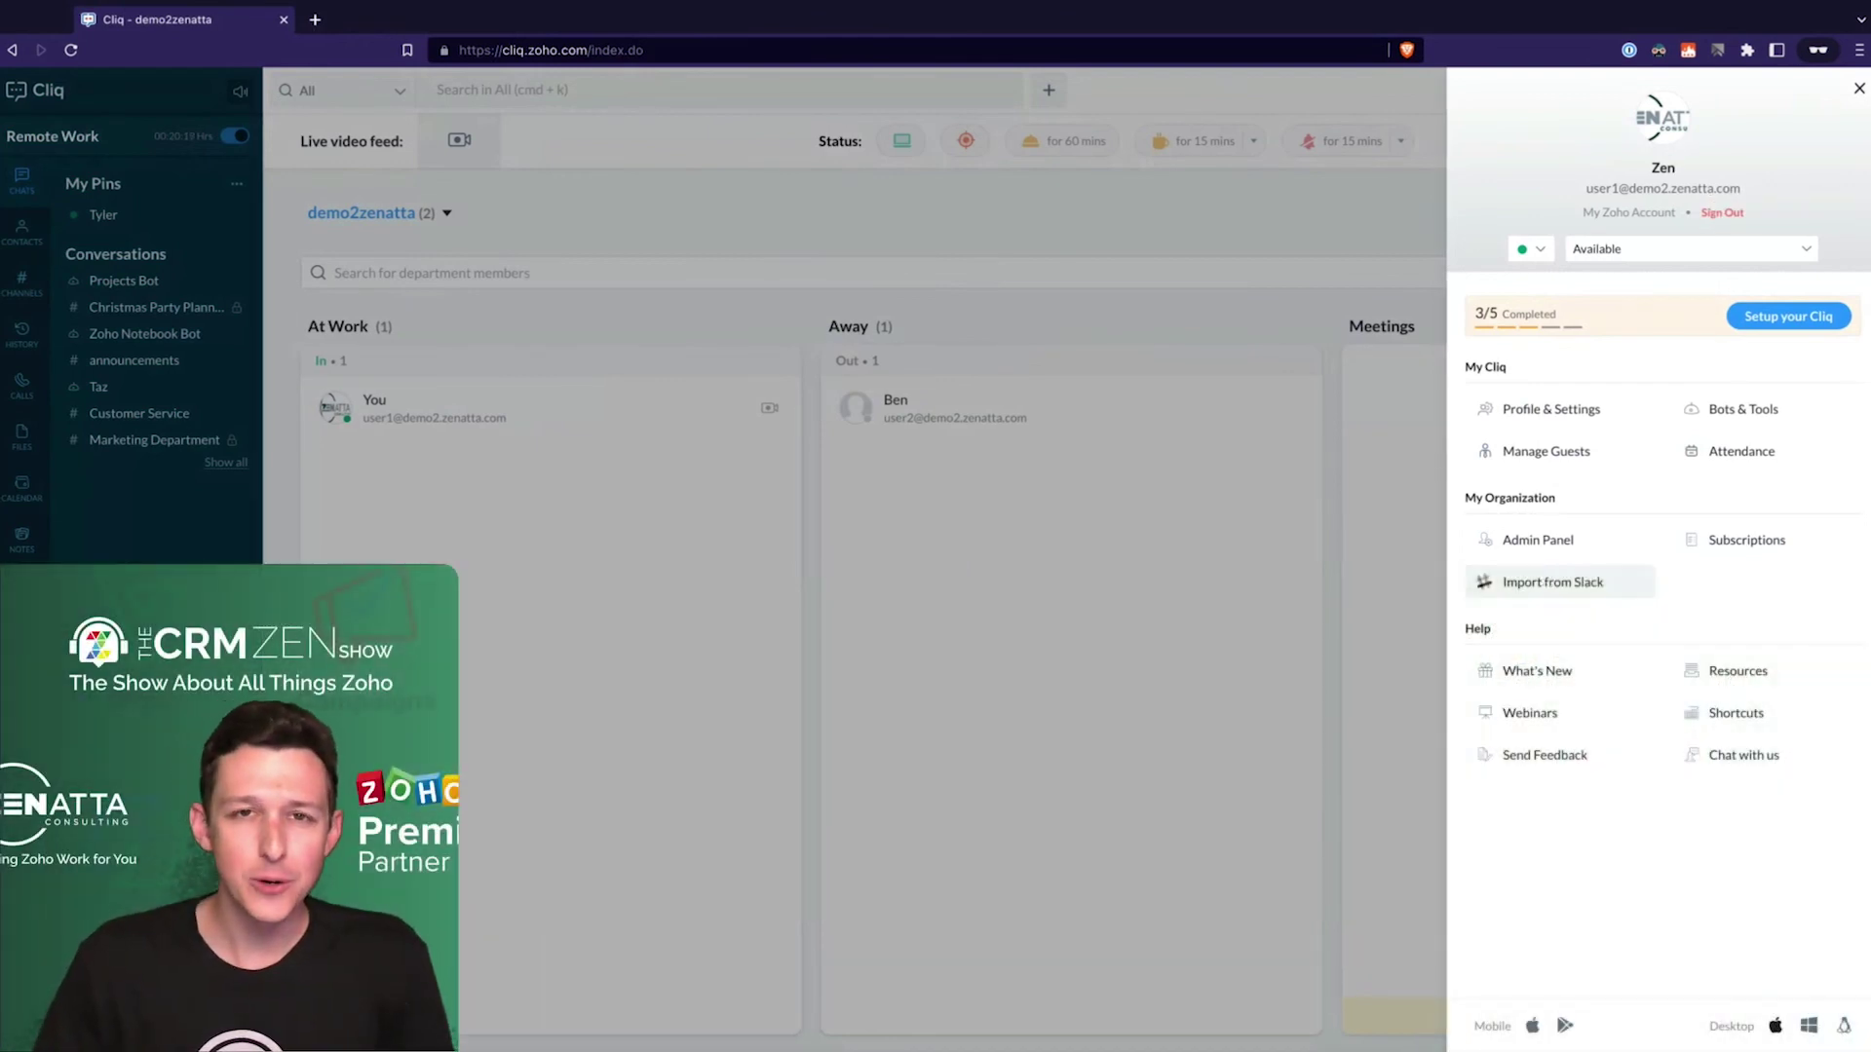
left_click(1508, 587)
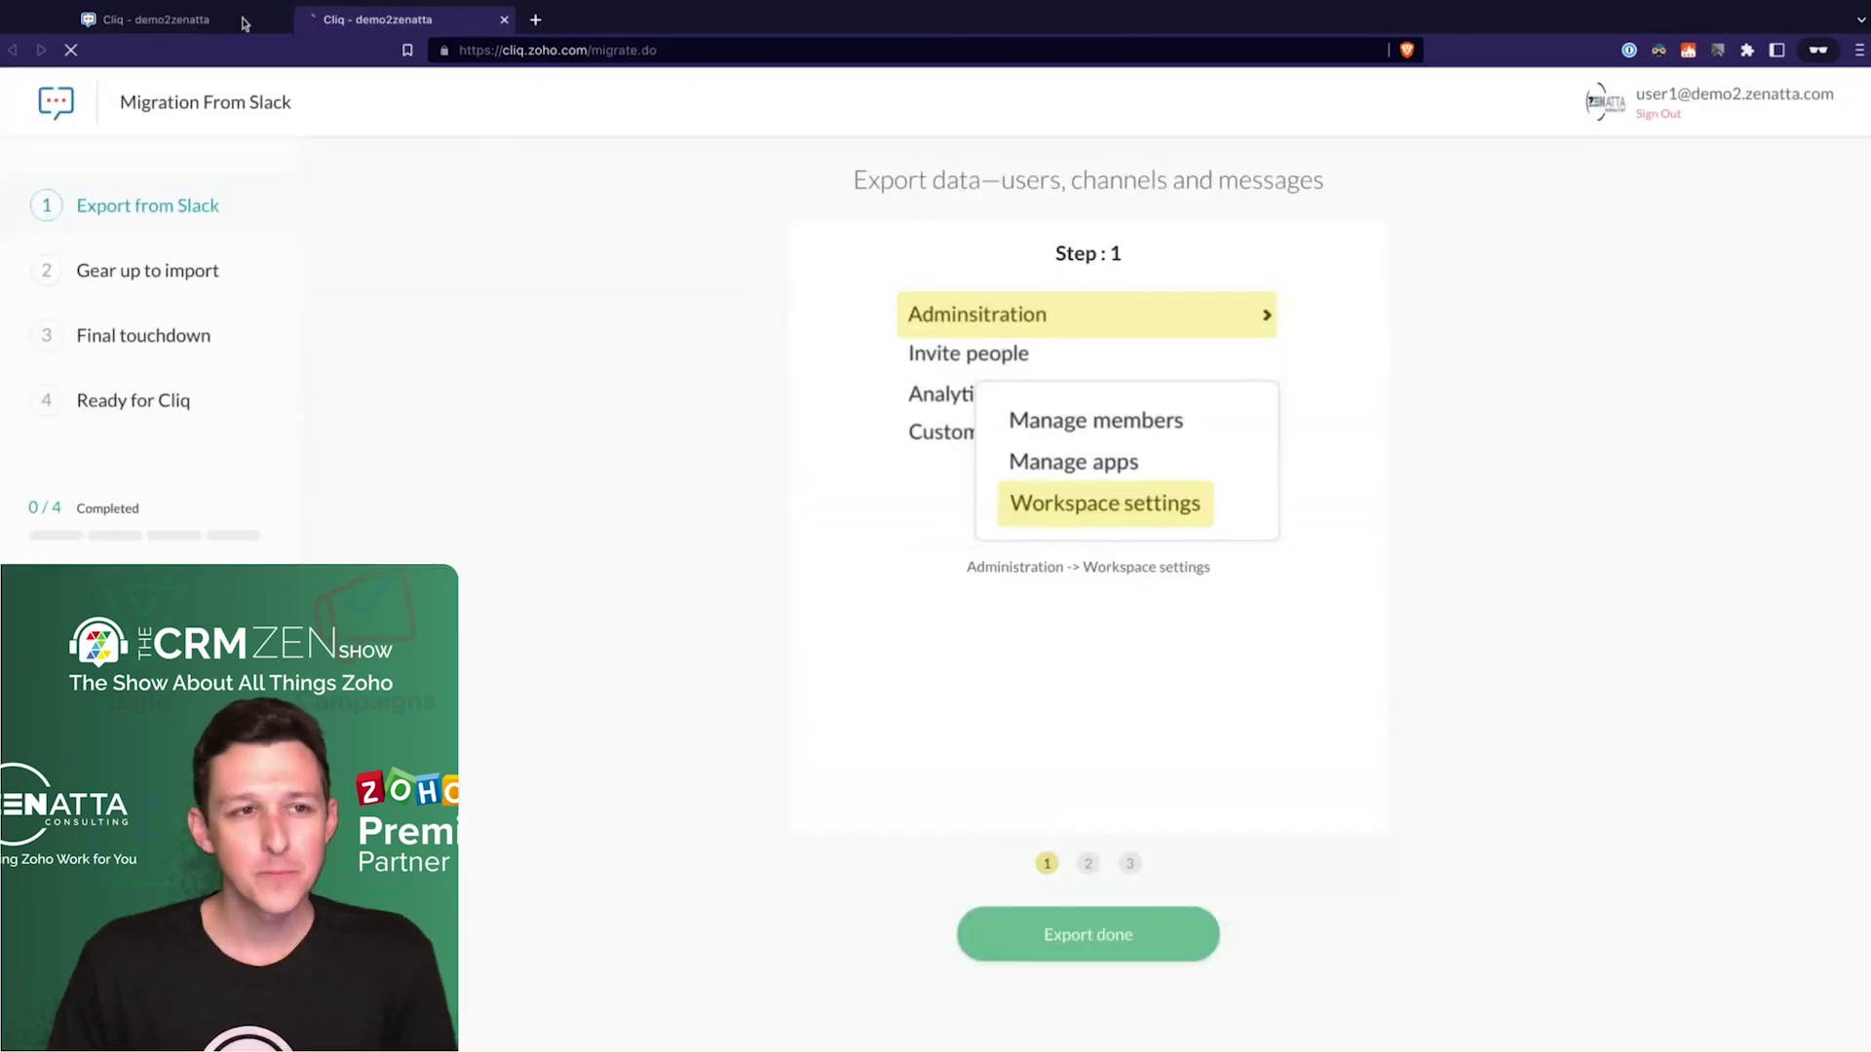
Review the Slack migration stages, return to the main Cliq page and dismiss the profile panel to show the Remote Work board
left_click(244, 27)
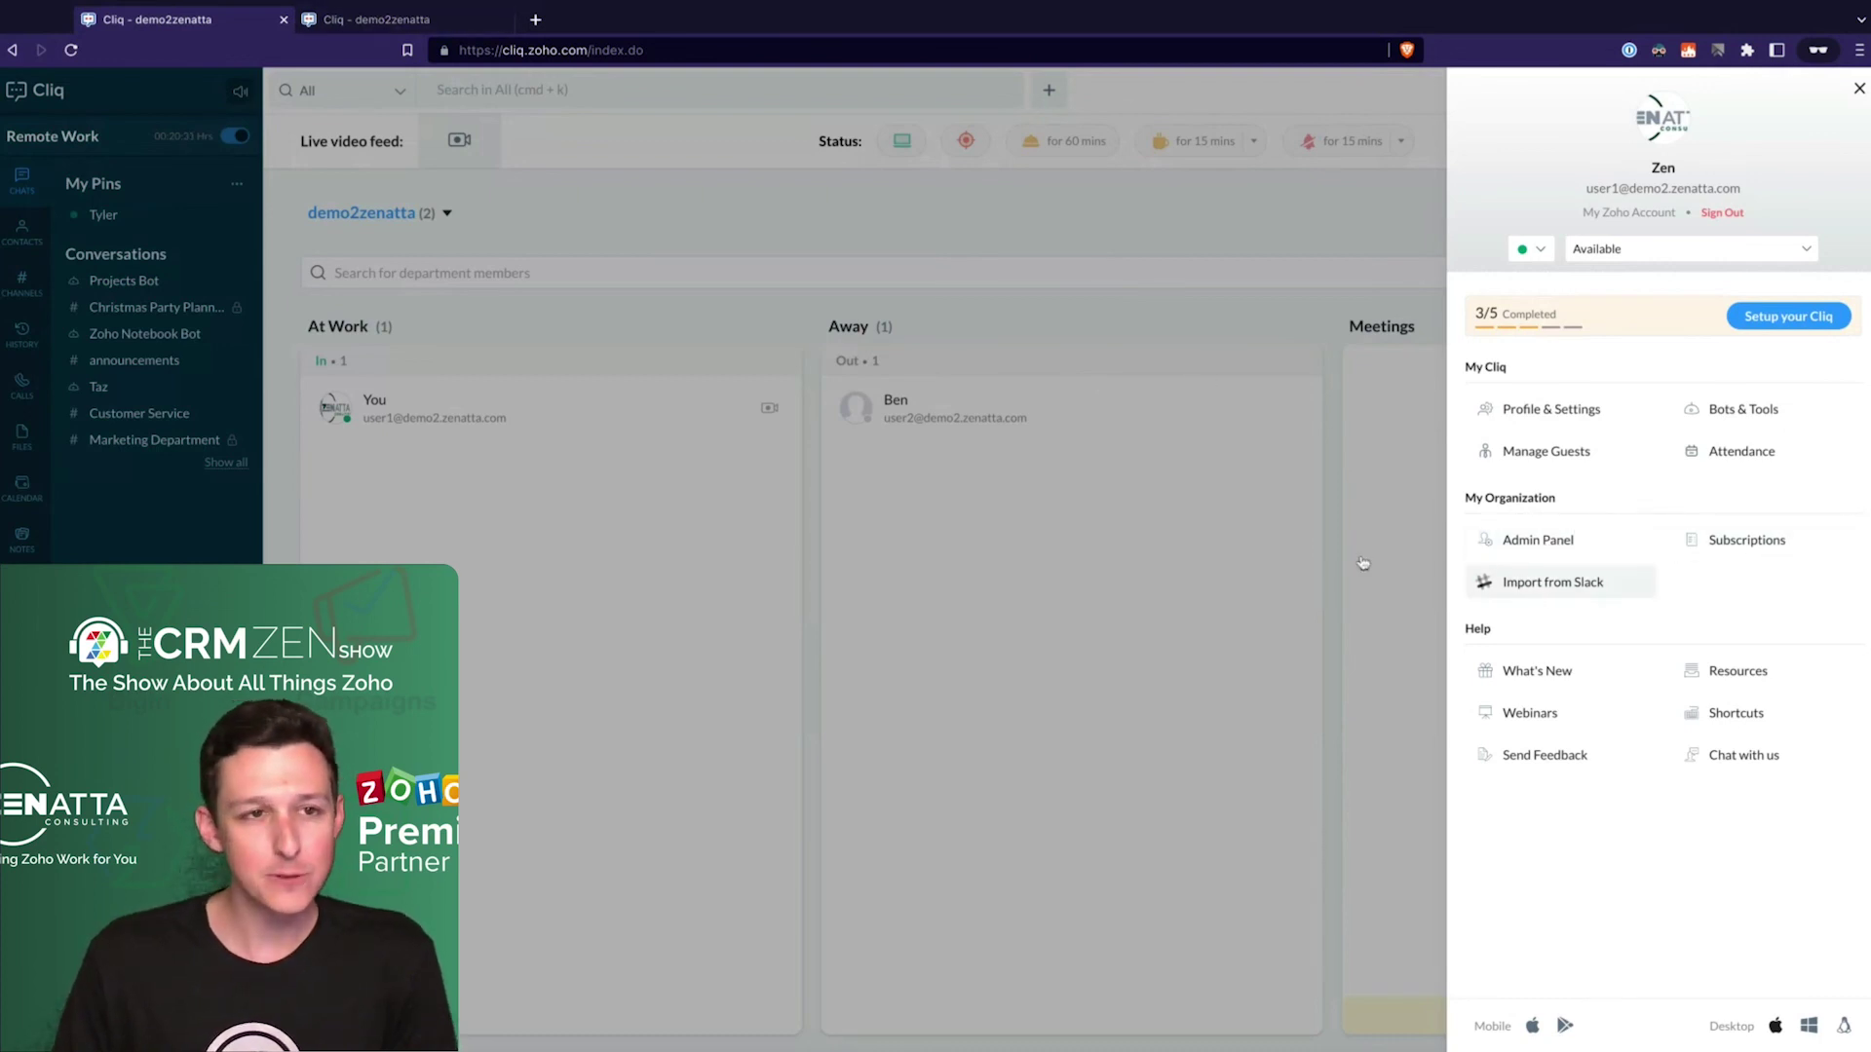
left_click(380, 19)
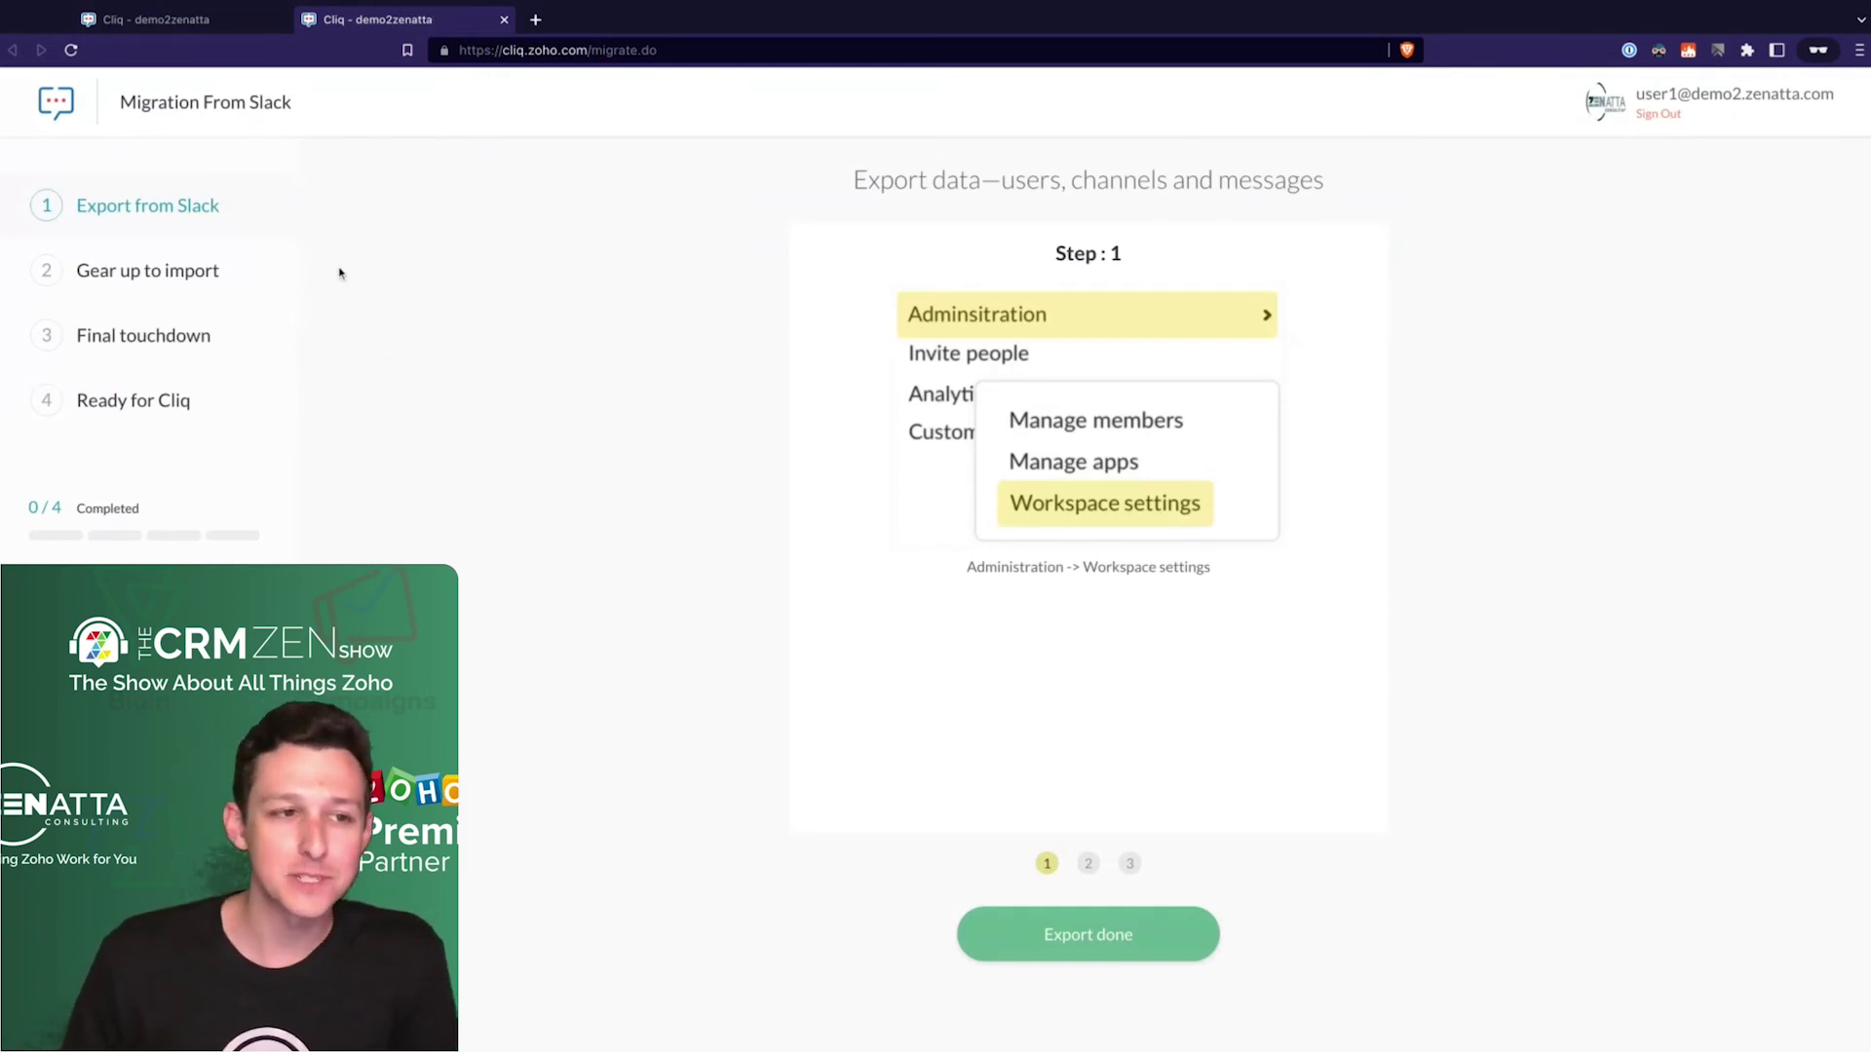
left_click(194, 25)
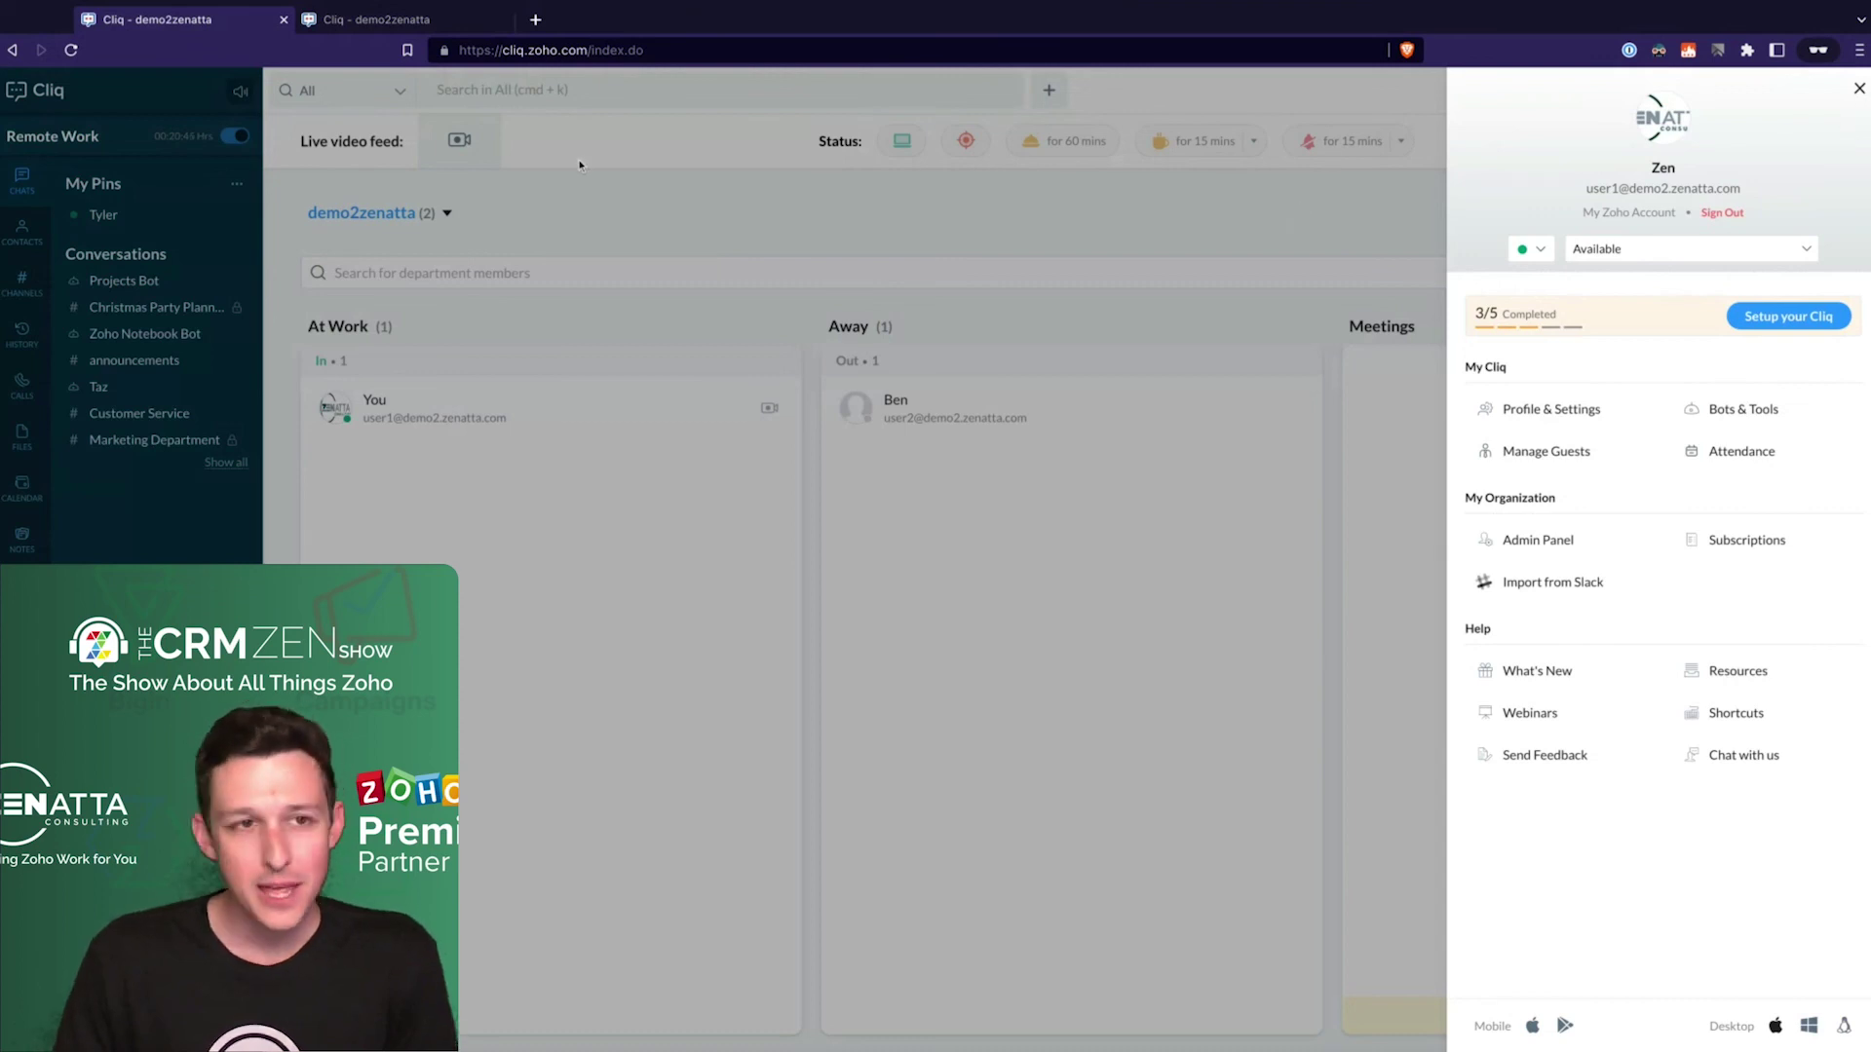
left_click(695, 194)
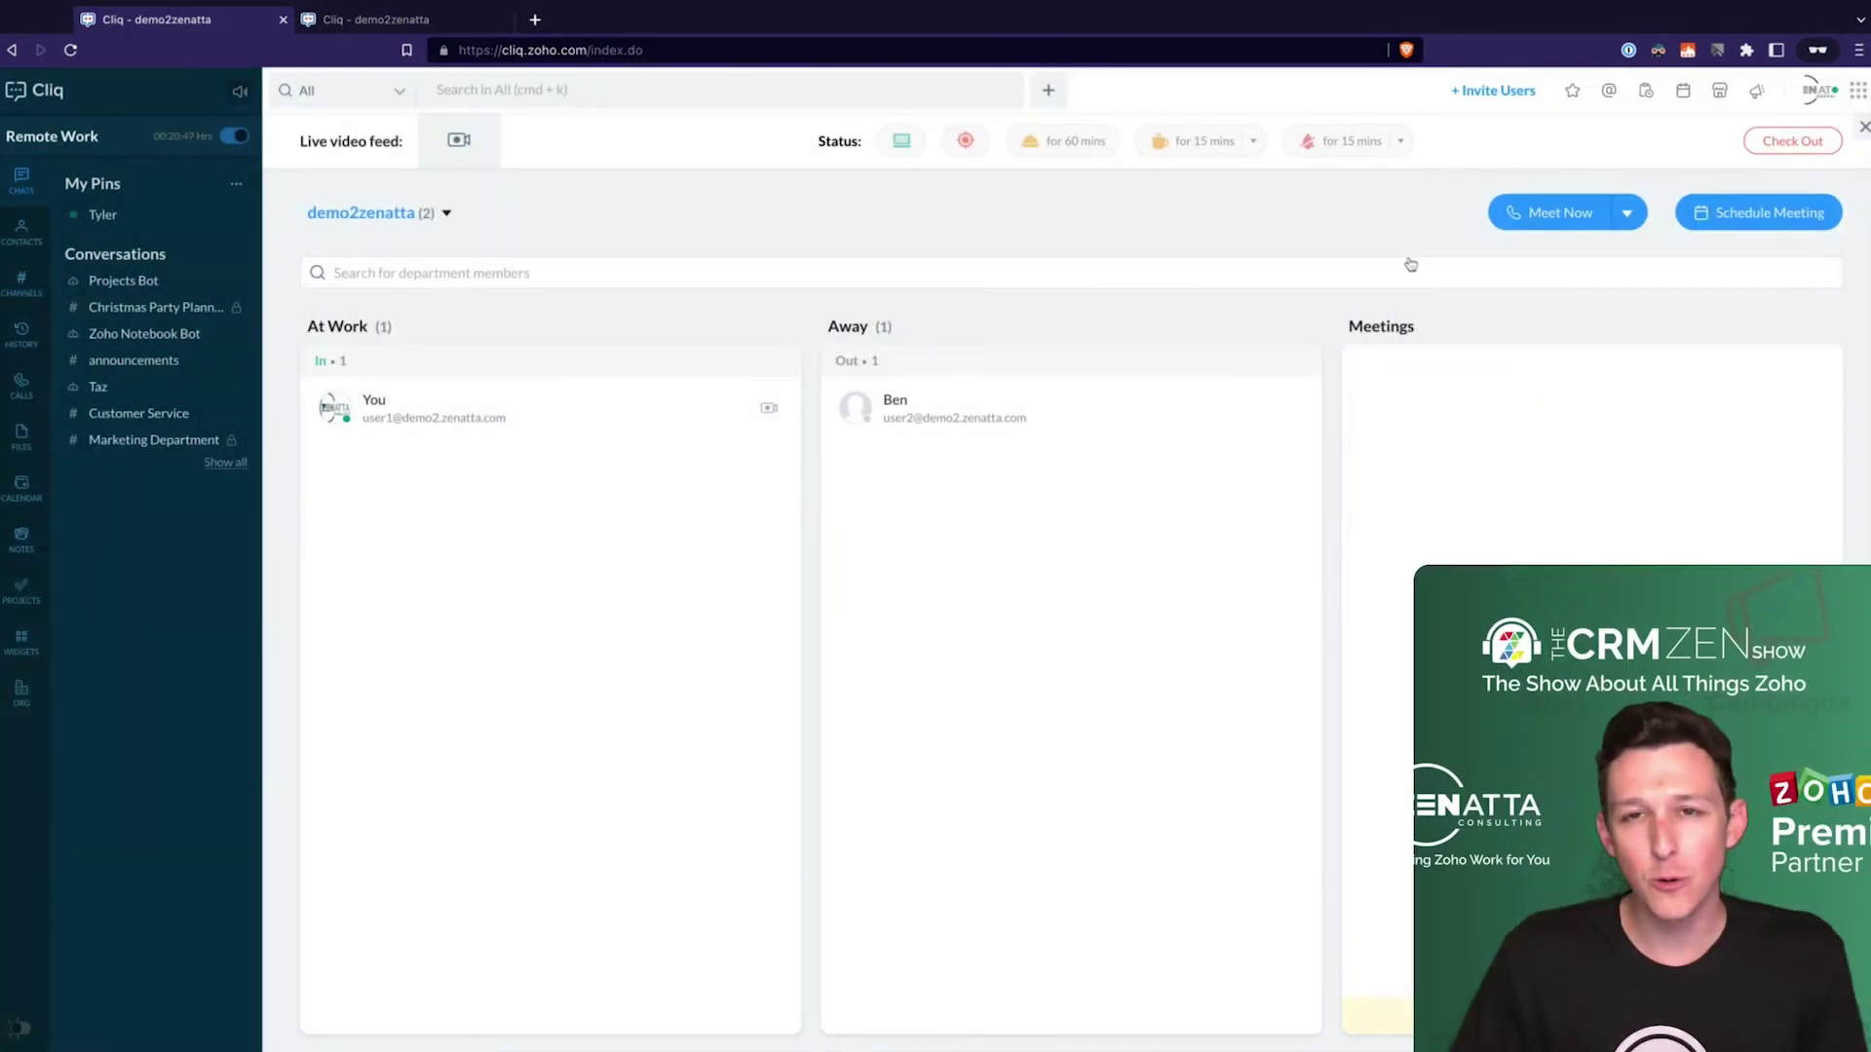